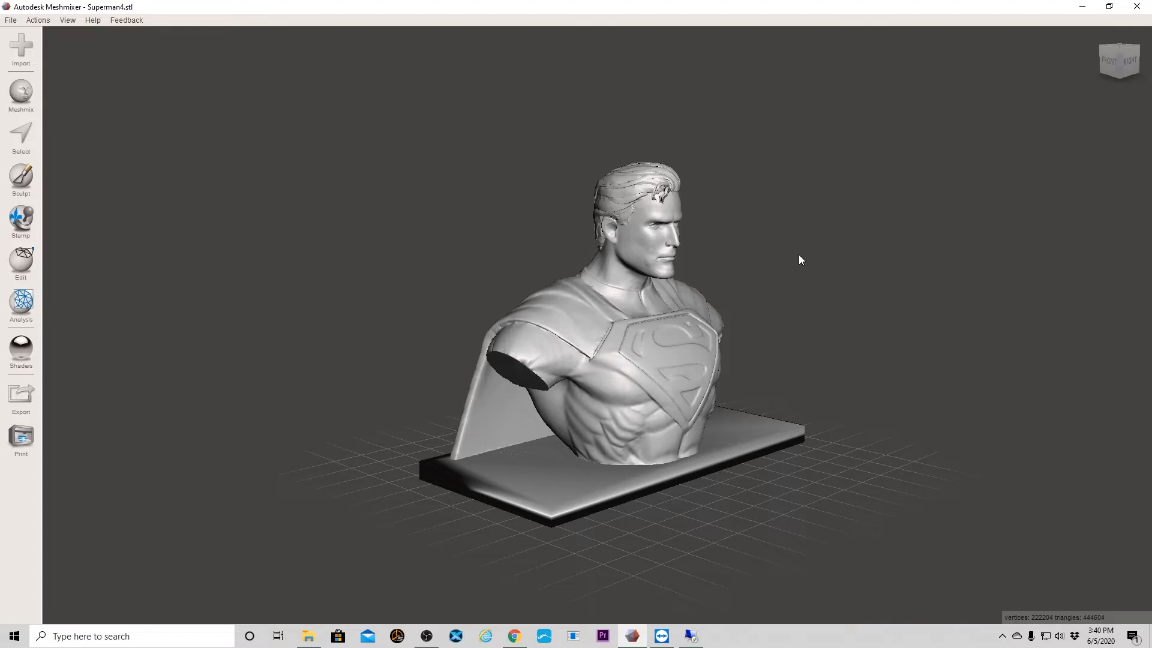
Import head3d.stl into the scene with the Superman bust and accept the automatic scale repair.
{"action": "mouse_move", "coordinate": [804, 273]}
{"action": "middle_mouse_down"}
{"action": "mouse_move", "coordinate": [826, 268]}
{"action": "mouse_move", "coordinate": [816, 301]}
{"action": "mouse_move", "coordinate": [771, 303]}
{"action": "mouse_move", "coordinate": [794, 273]}
{"action": "middle_mouse_up"}
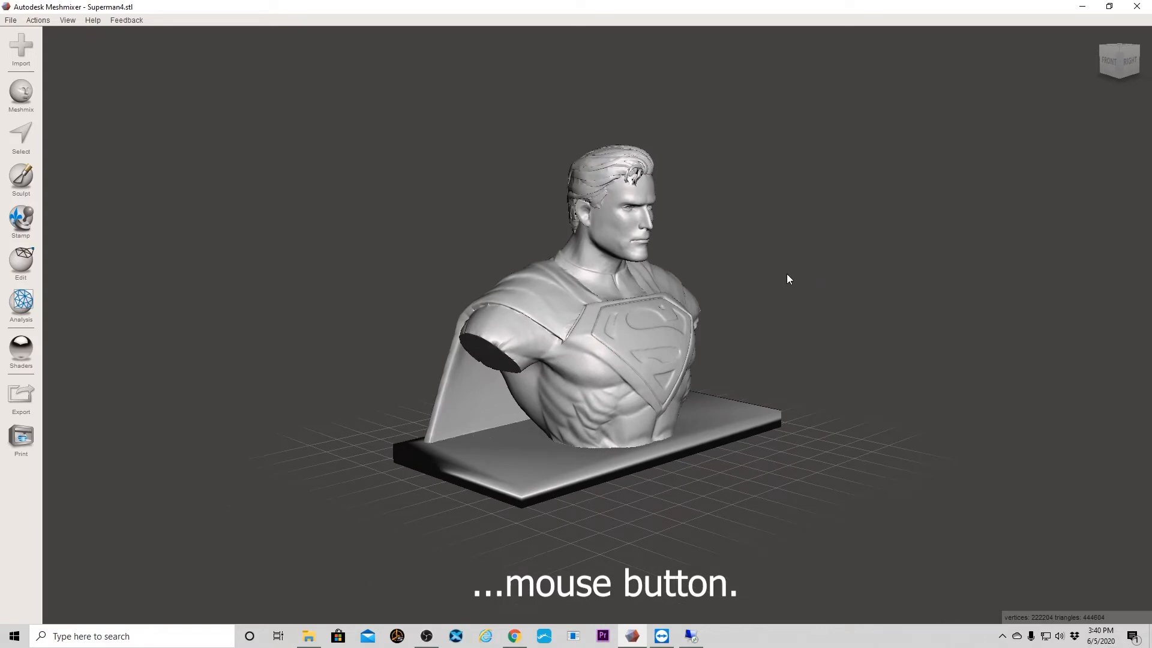
{"action": "right_click_drag", "start_coordinate": [786, 273], "coordinate": [721, 297]}
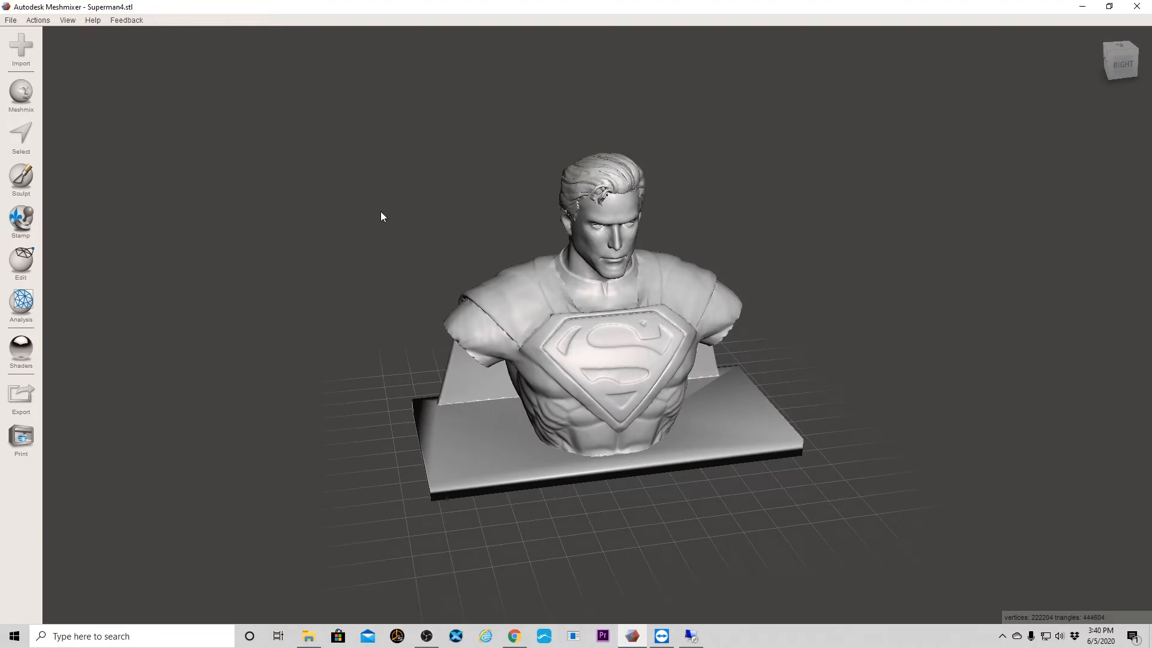
{"action": "left_click", "coordinate": [26, 49]}
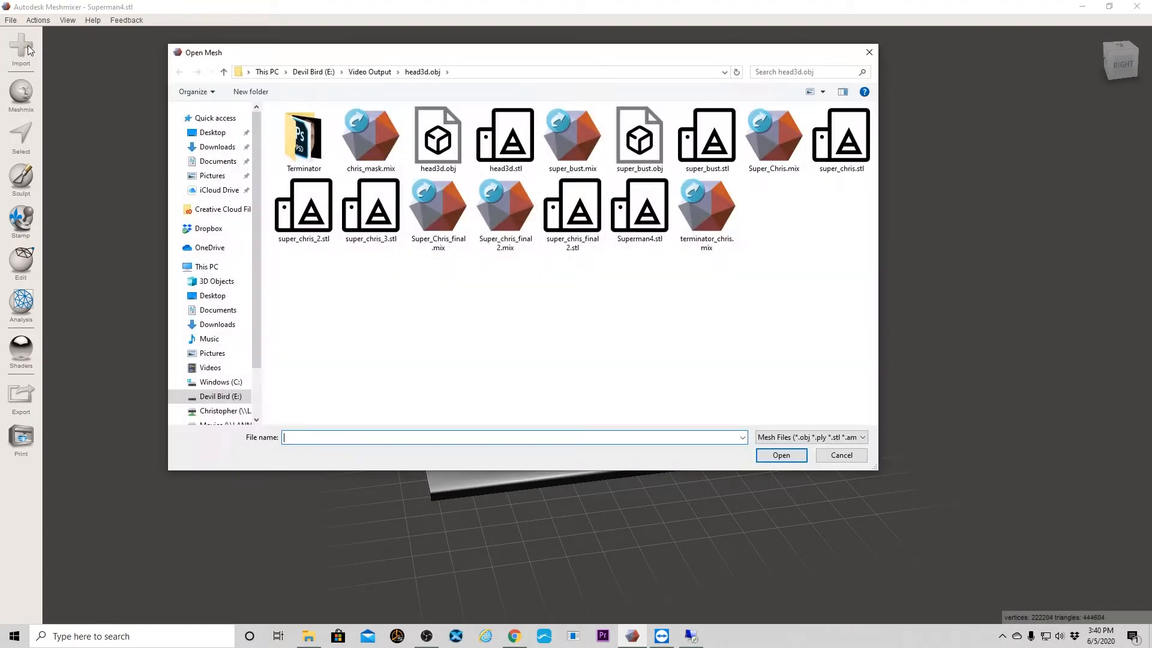
{"action": "double_click", "coordinate": [507, 148]}
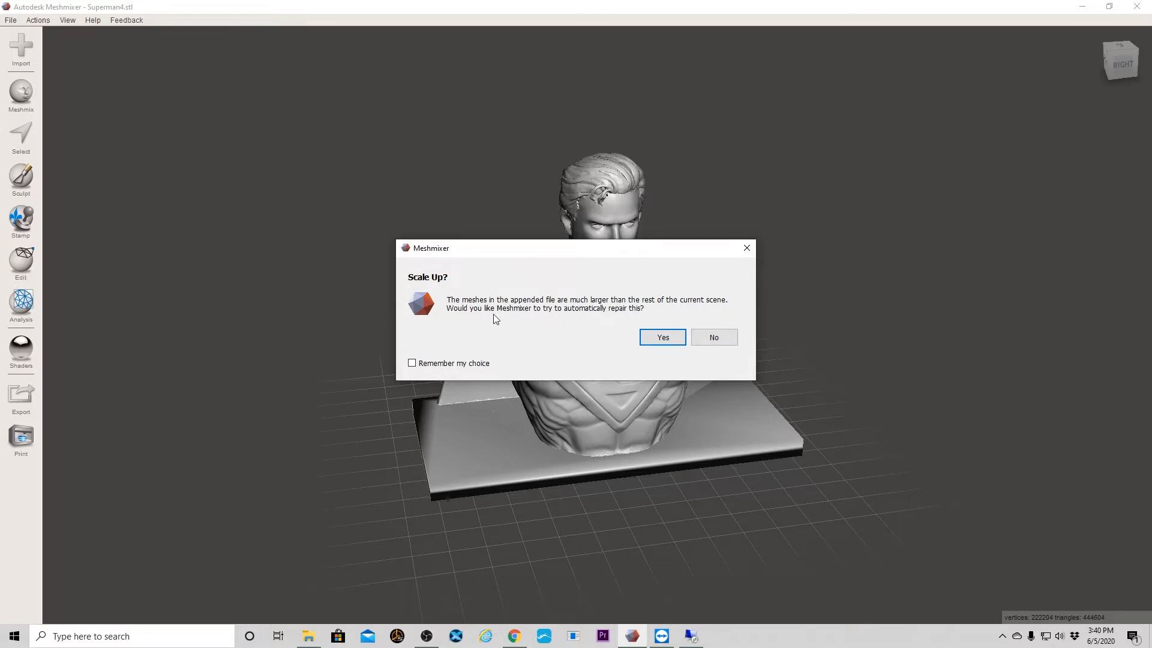
{"action": "left_click", "coordinate": [663, 337]}
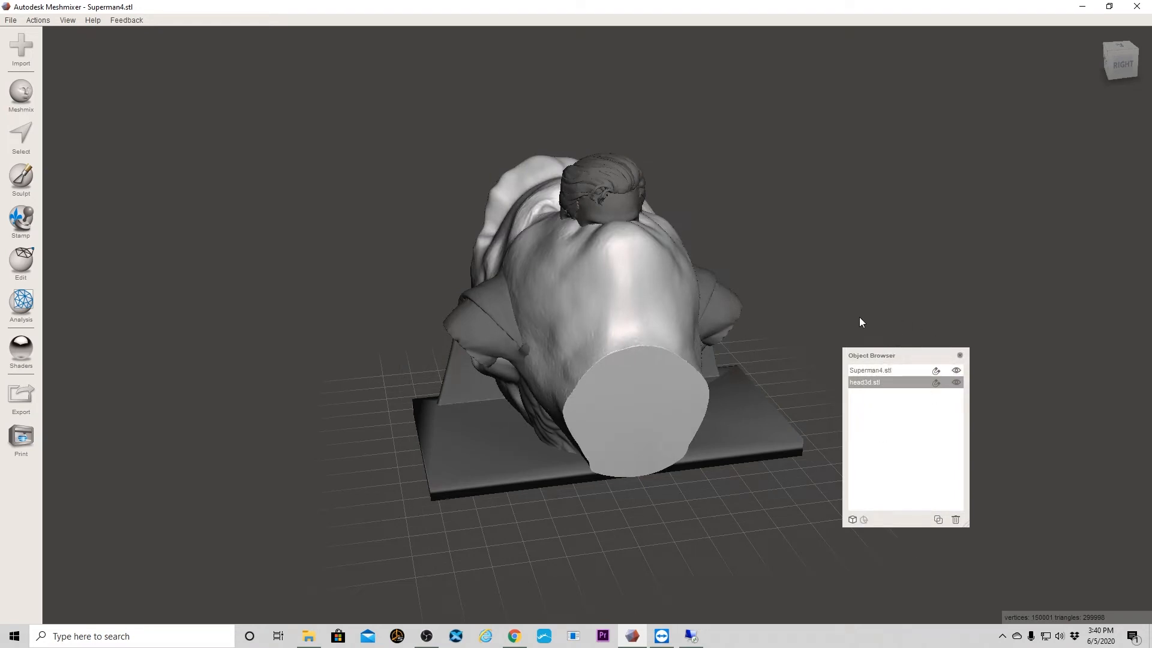
Rename the Superman4.stl object as "Superman Orig.".
{"action": "left_click", "coordinate": [874, 370]}
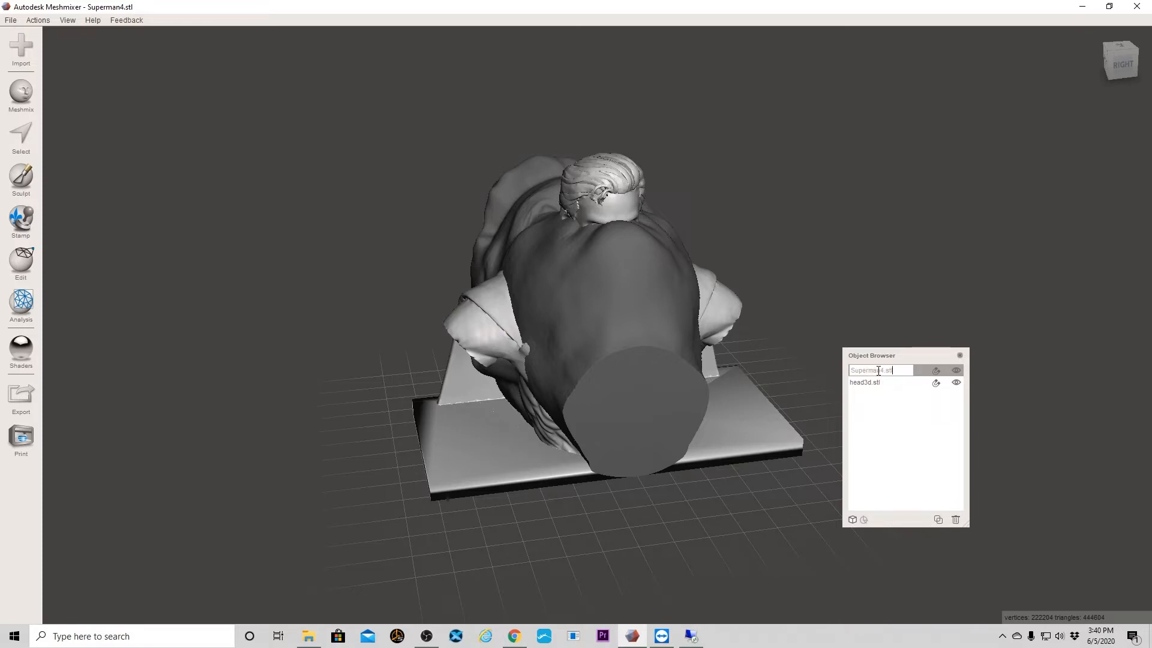
{"action": "key", "text": "BackSpace"}
{"action": "key", "text": "BackSpace"}
{"action": "key", "text": "BackSpace"}
{"action": "key", "text": "BackSpace"}
{"action": "key", "text": "BackSpace"}
{"action": "key", "text": "BackSpace"}
{"action": "key", "text": "BackSpace"}
{"action": "key", "text": "BackSpace"}
{"action": "key", "text": "BackSpace"}
{"action": "key", "text": "BackSpace"}
{"action": "key", "text": "BackSpace"}
{"action": "key", "text": "BackSpace"}
{"action": "type", "text": "Superman Orig."}
Rename the head3d.stl object as "Head Orig.".
{"action": "left_click", "coordinate": [880, 383]}
{"action": "double_click", "coordinate": [879, 382]}
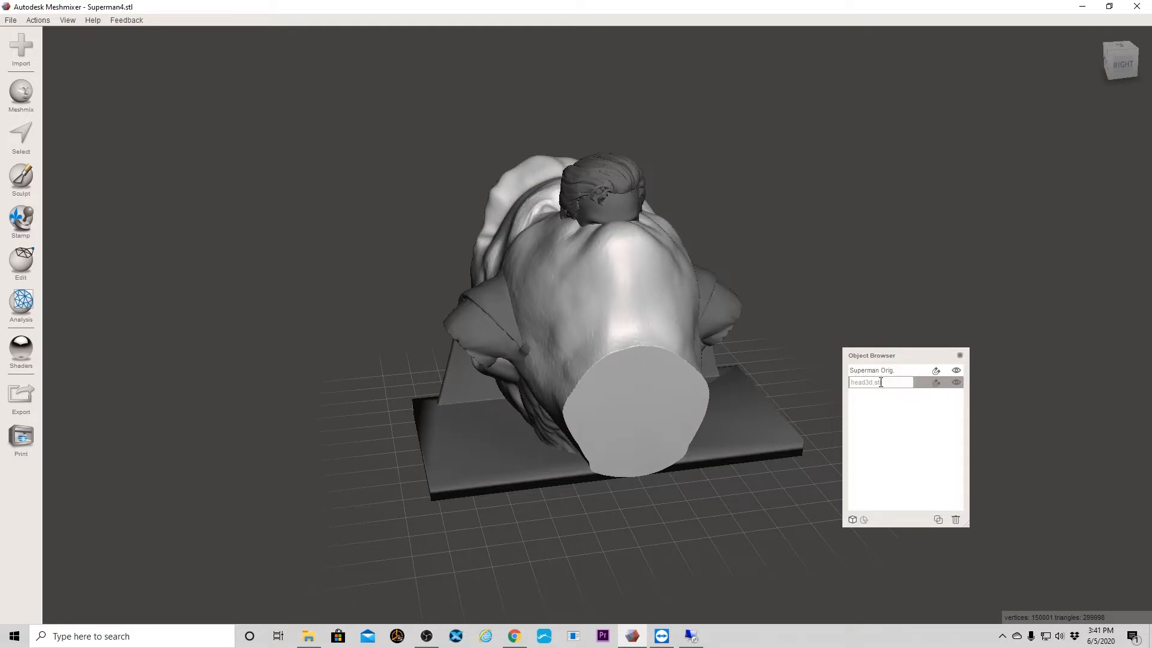
{"action": "key", "text": "ctrl+a"}
{"action": "type", "text": "Head Orig."}
{"action": "key", "text": "Return"}
Select the Head Orig. object and use Transform to rotate it upright, about 90 degrees around X.
{"action": "left_click", "coordinate": [876, 369]}
{"action": "left_click", "coordinate": [876, 380]}
{"action": "left_click", "coordinate": [874, 368]}
{"action": "left_click", "coordinate": [874, 384]}
{"action": "right_click_drag", "start_coordinate": [783, 254], "coordinate": [950, 239]}
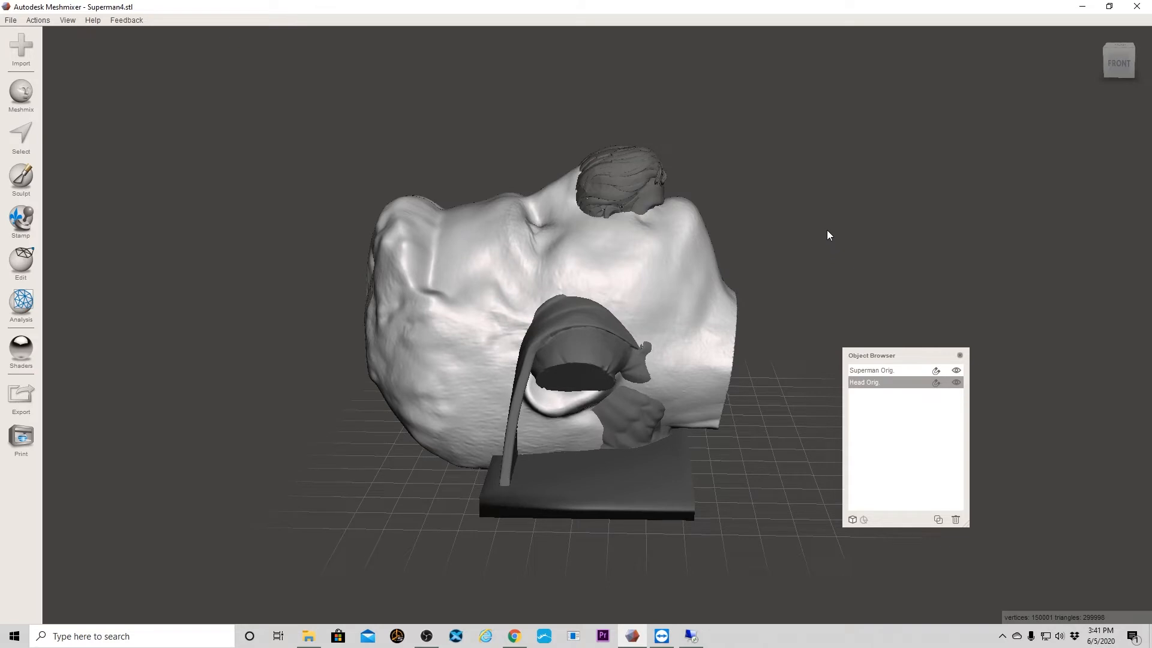
{"action": "left_click", "coordinate": [21, 261]}
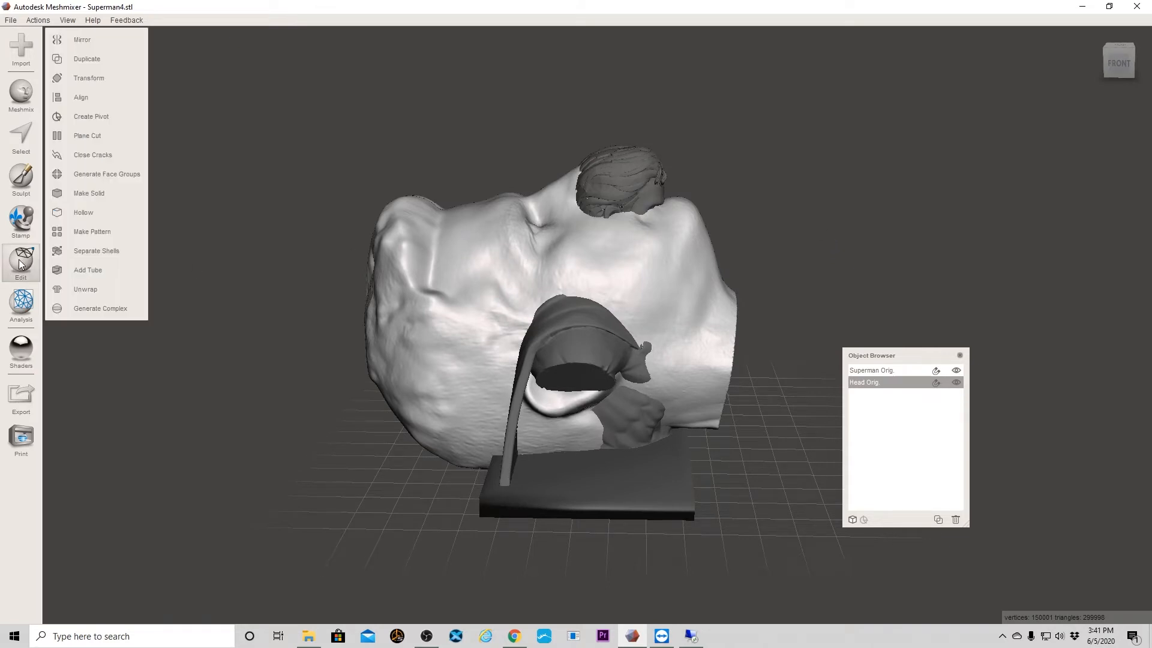
{"action": "left_click", "coordinate": [97, 77]}
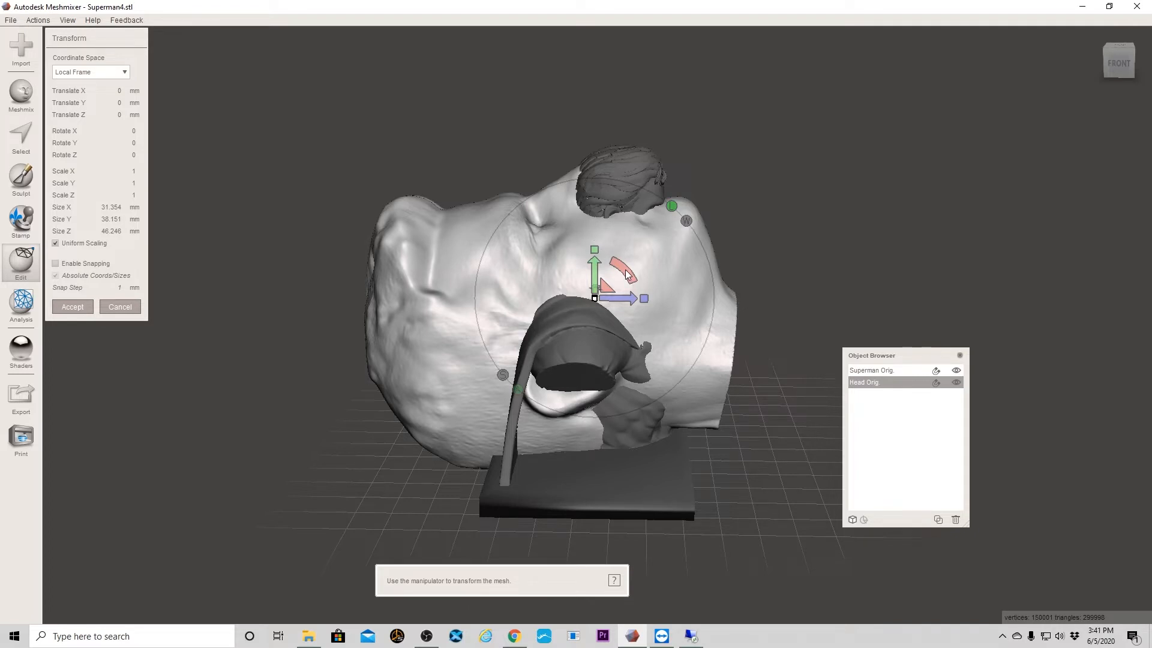
{"action": "left_click_drag", "start_coordinate": [627, 273], "coordinate": [636, 344]}
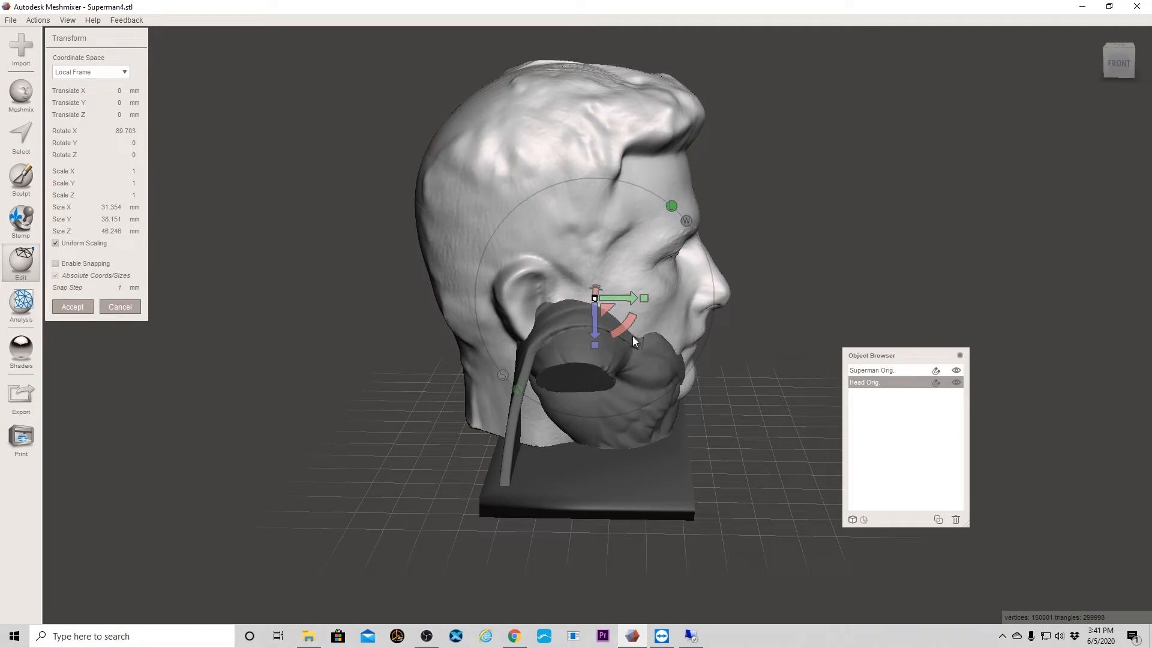
Scale the imported head uniformly to 0.35.
{"action": "left_click", "coordinate": [134, 172]}
{"action": "left_click", "coordinate": [122, 171]}
{"action": "type", "text": ".35"}
{"action": "key", "text": "Return"}
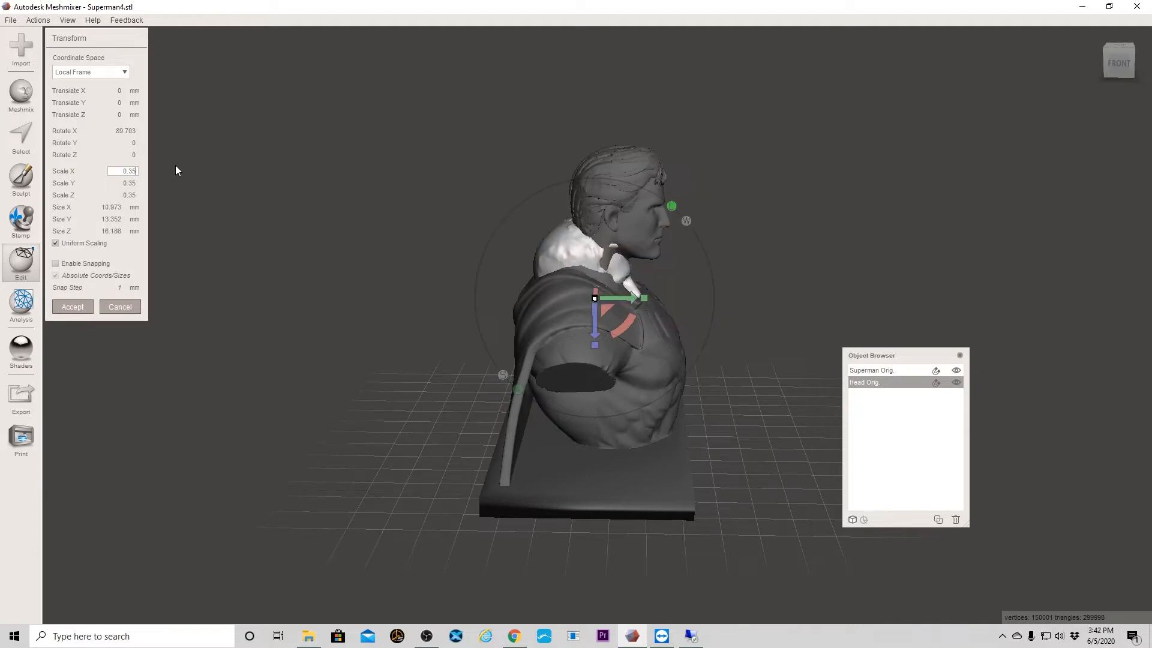
Move the imported head up and forward onto the bust's head, to about 10 mm in Y and 1.8 mm in Z.
{"action": "left_click_drag", "start_coordinate": [595, 334], "coordinate": [595, 253]}
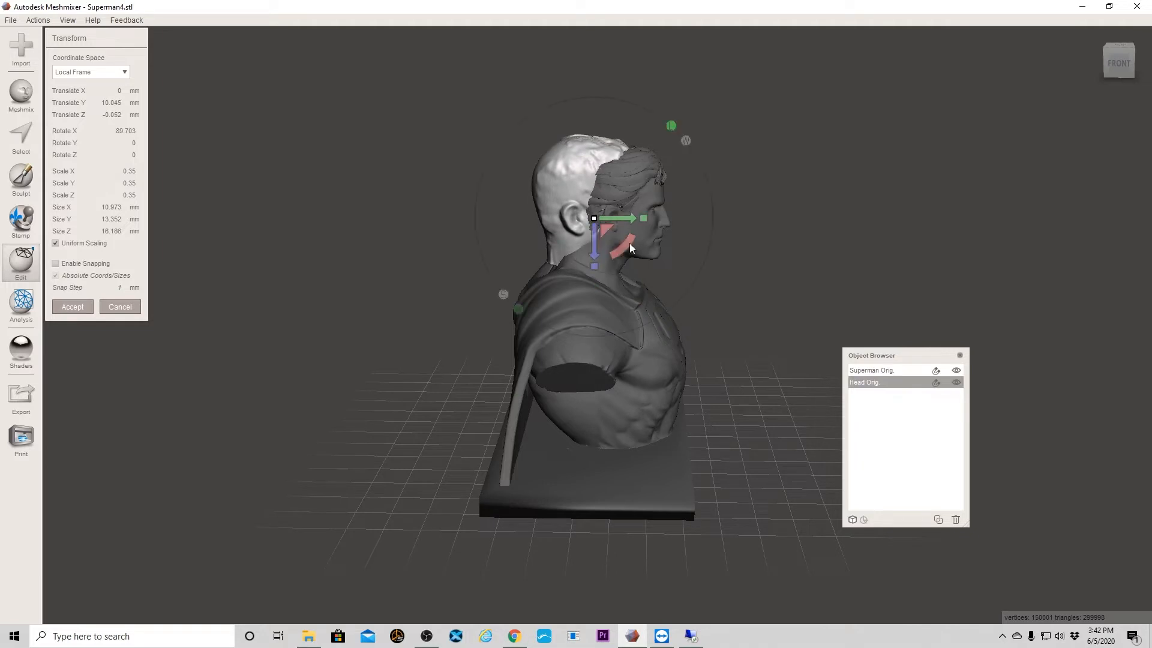
{"action": "left_click_drag", "start_coordinate": [632, 217], "coordinate": [664, 218]}
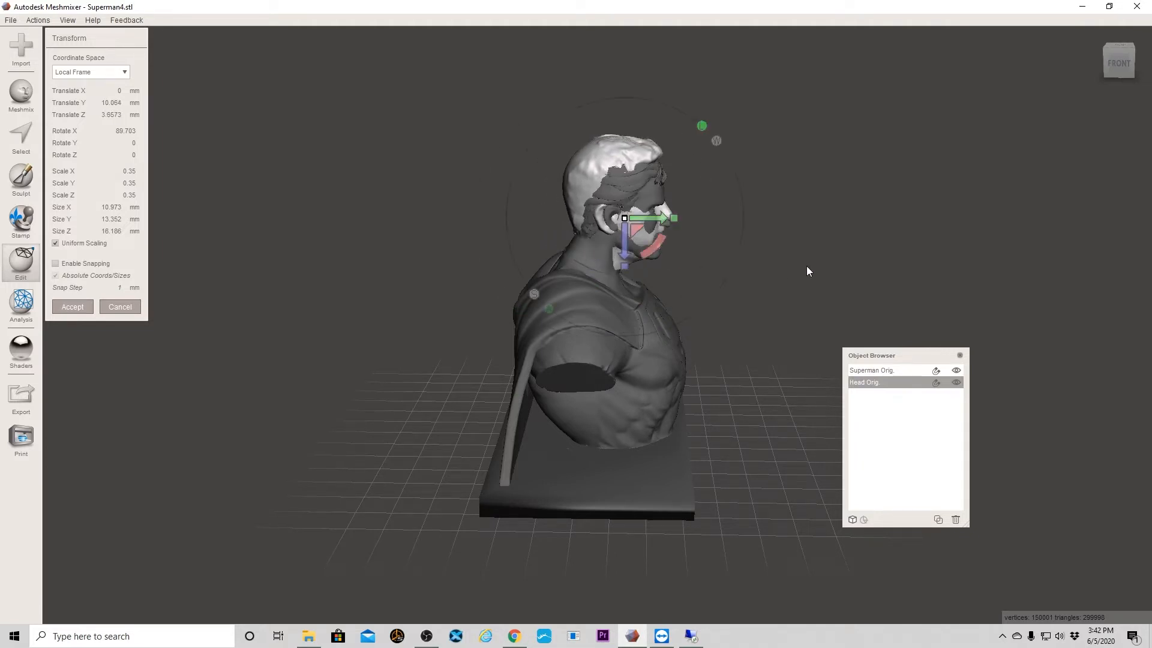
{"action": "mouse_move", "coordinate": [806, 267]}
{"action": "right_mouse_down"}
{"action": "mouse_move", "coordinate": [710, 276]}
{"action": "mouse_move", "coordinate": [613, 250]}
{"action": "mouse_move", "coordinate": [917, 214]}
{"action": "mouse_move", "coordinate": [981, 256]}
{"action": "mouse_move", "coordinate": [1003, 248]}
{"action": "mouse_move", "coordinate": [844, 267]}
{"action": "mouse_move", "coordinate": [826, 256]}
{"action": "right_mouse_up"}
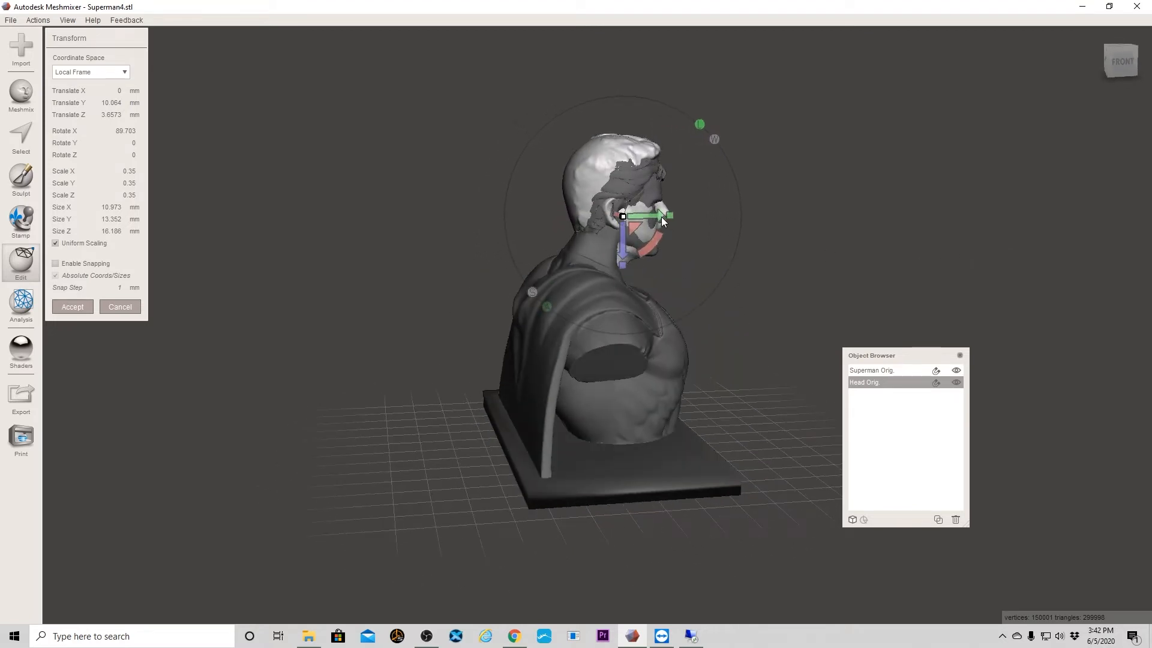
{"action": "left_click_drag", "start_coordinate": [663, 217], "coordinate": [646, 216]}
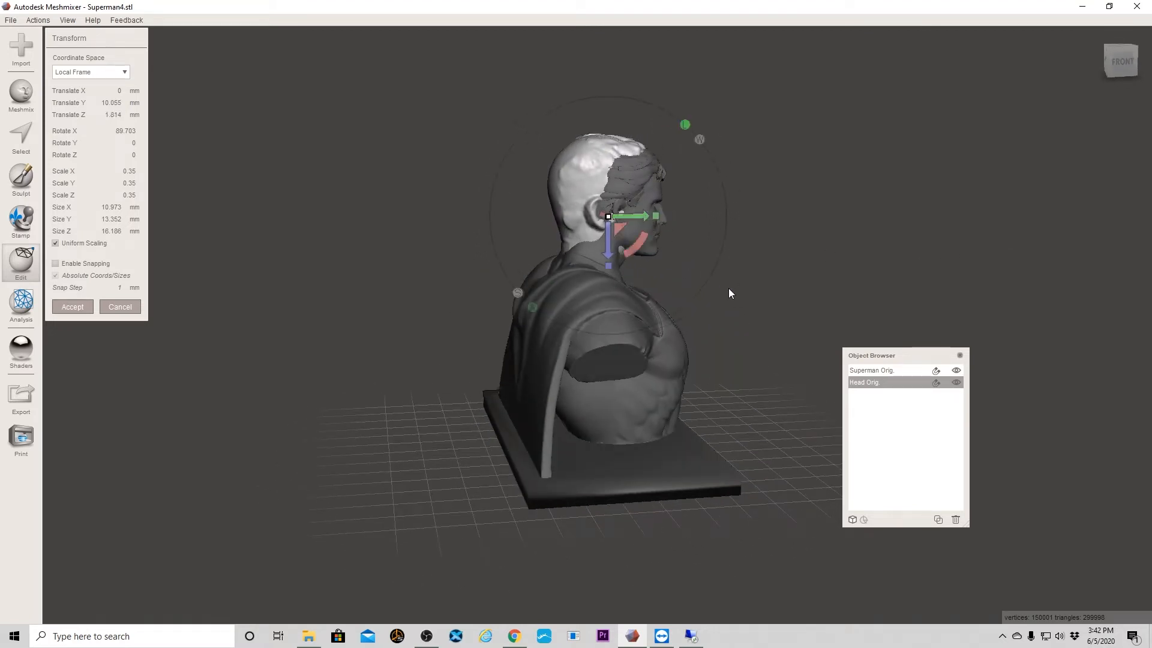
Centre the imported head sideways over the bust's neck as seen from behind, at about -0.33 mm in X.
{"action": "right_click_drag", "start_coordinate": [739, 294], "coordinate": [639, 244]}
{"action": "scroll", "coordinate": [629, 250], "scroll_direction": "up", "scroll_amount": 5}
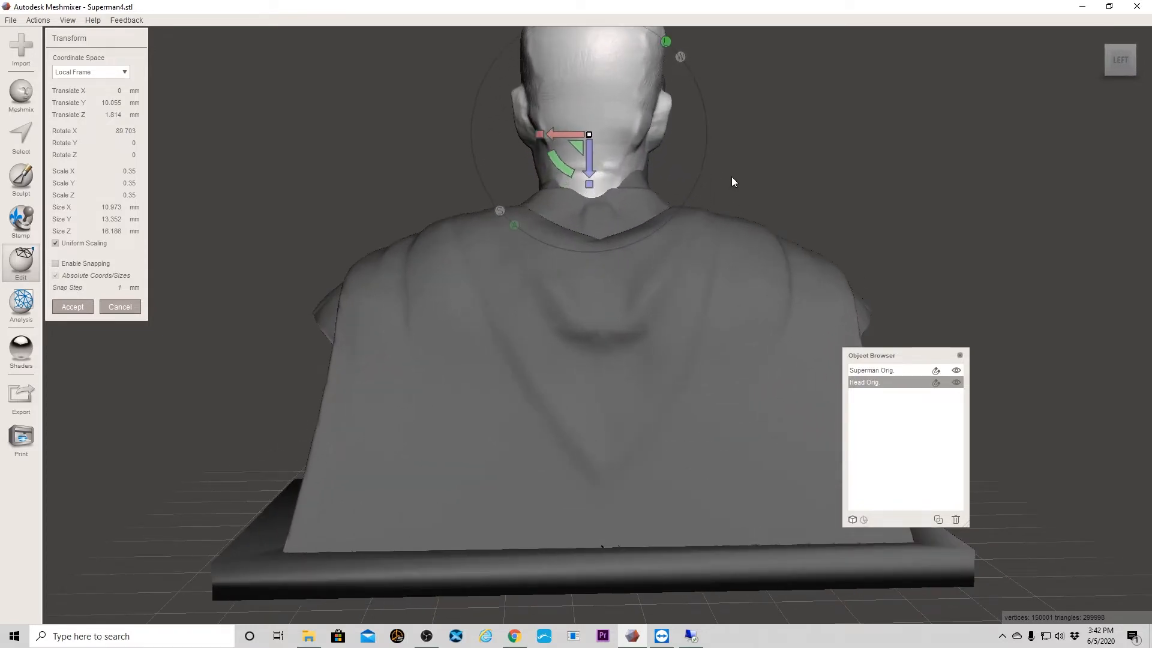
{"action": "scroll", "coordinate": [705, 198], "scroll_direction": "down", "scroll_amount": 2}
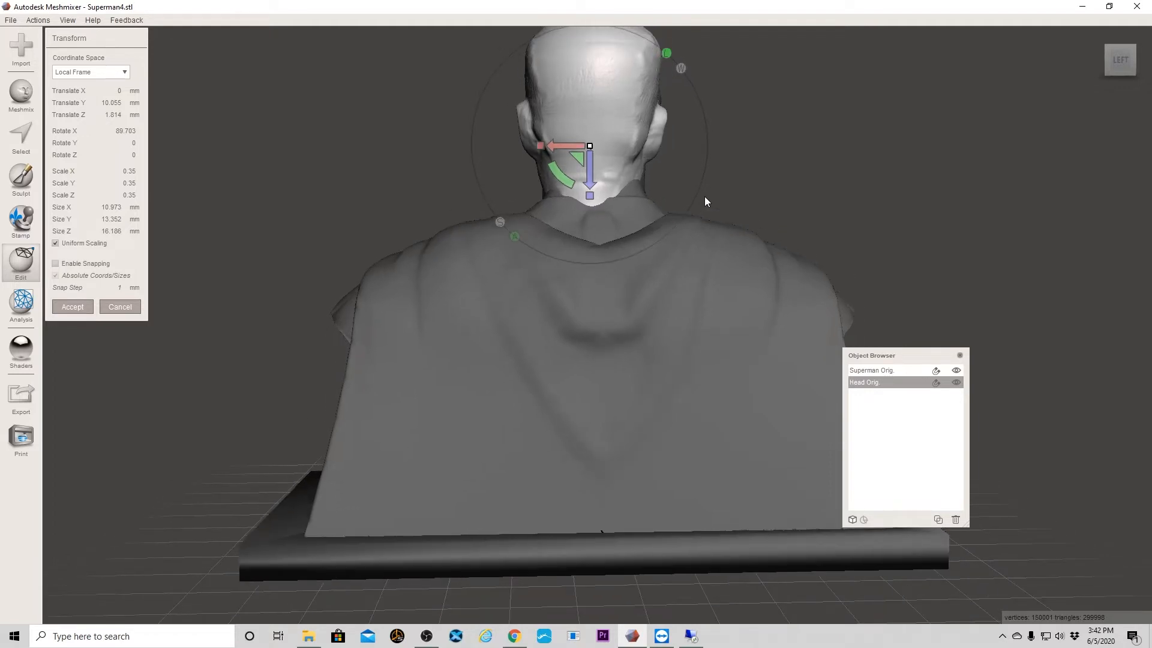
{"action": "scroll", "coordinate": [705, 198], "scroll_direction": "up", "scroll_amount": 3}
{"action": "scroll", "coordinate": [705, 198], "scroll_direction": "down", "scroll_amount": 3}
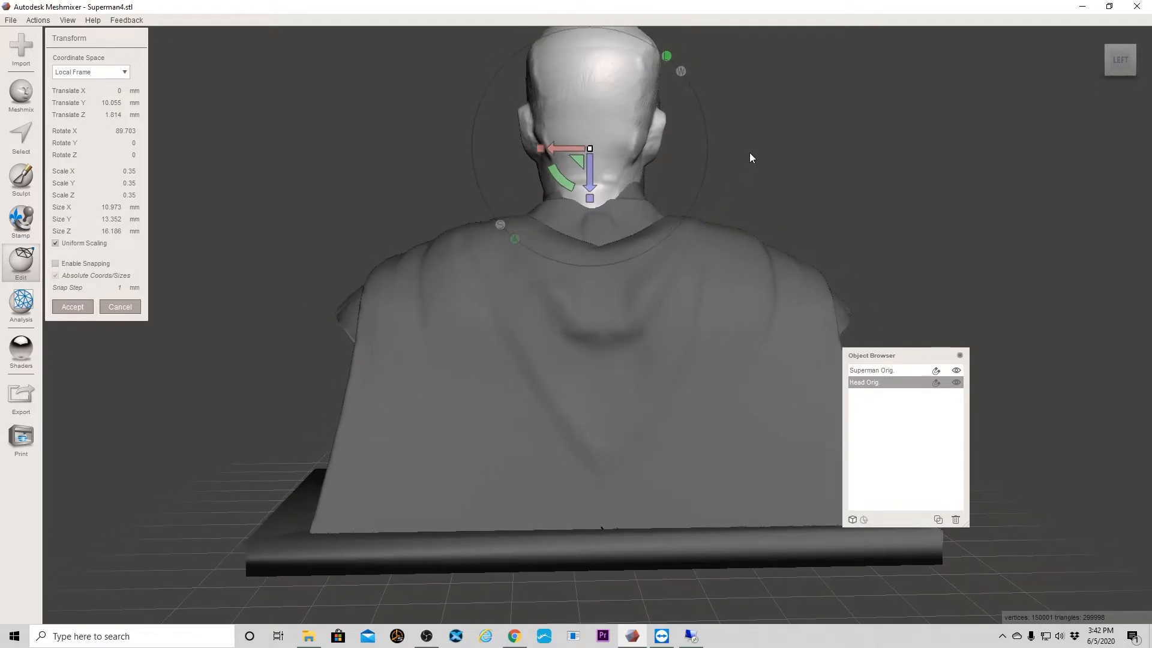
{"action": "scroll", "coordinate": [754, 158], "scroll_direction": "up", "scroll_amount": 4}
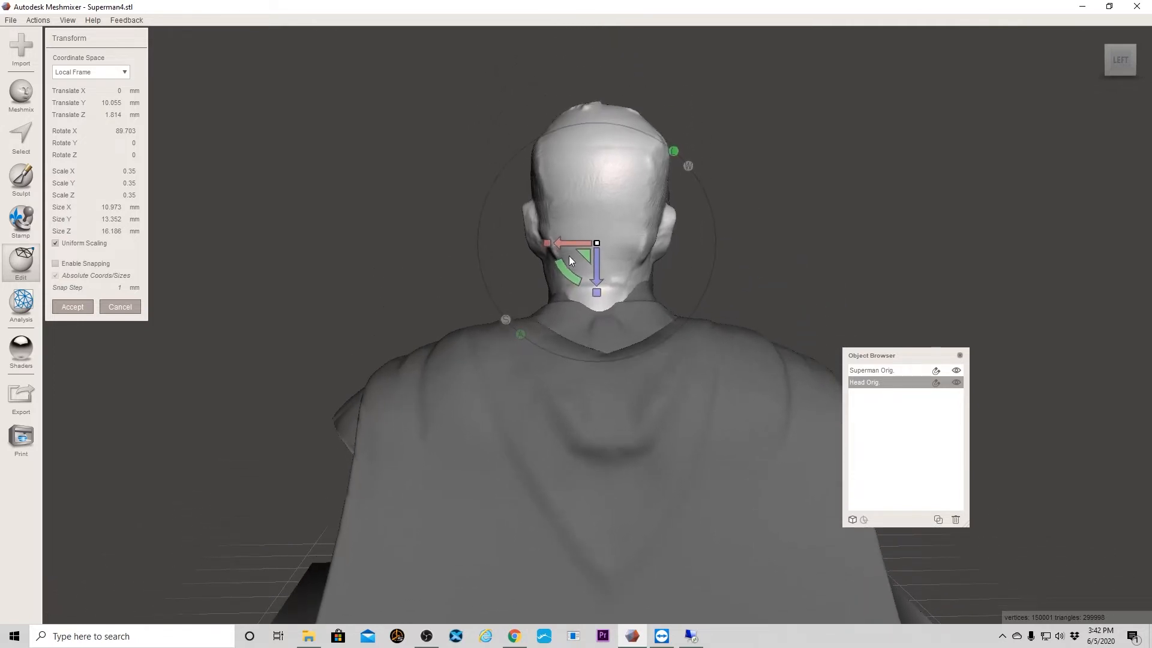
{"action": "left_click_drag", "start_coordinate": [561, 243], "coordinate": [561, 243]}
{"action": "scroll", "coordinate": [605, 301], "scroll_direction": "up", "scroll_amount": 3}
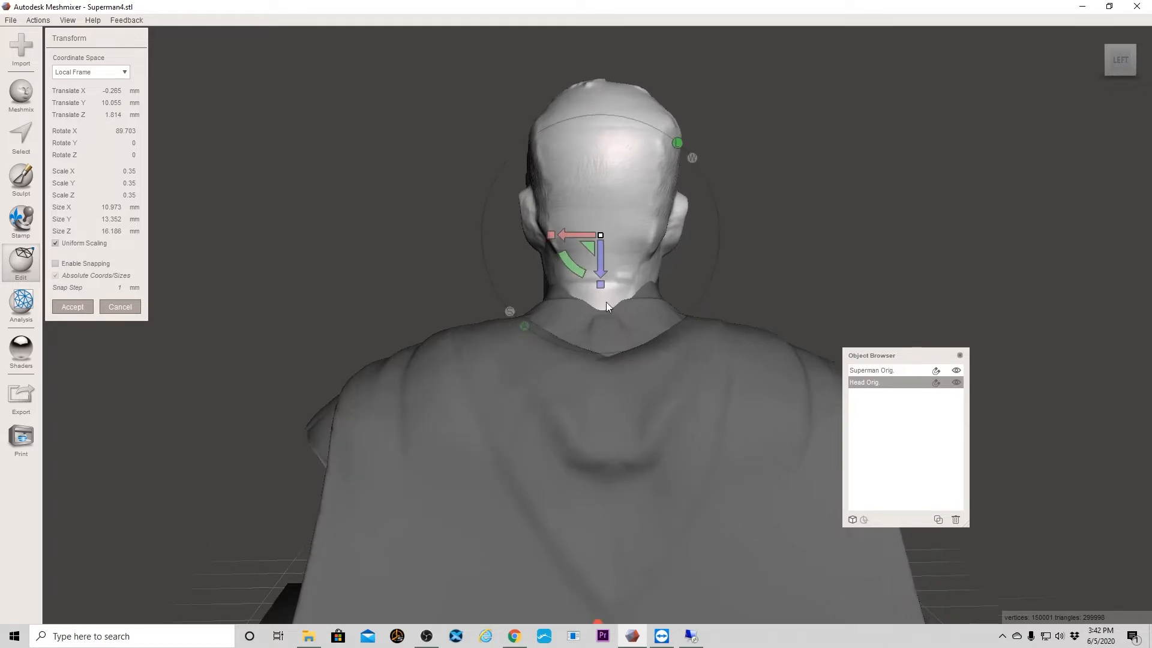
{"action": "scroll", "coordinate": [605, 306], "scroll_direction": "up", "scroll_amount": 1}
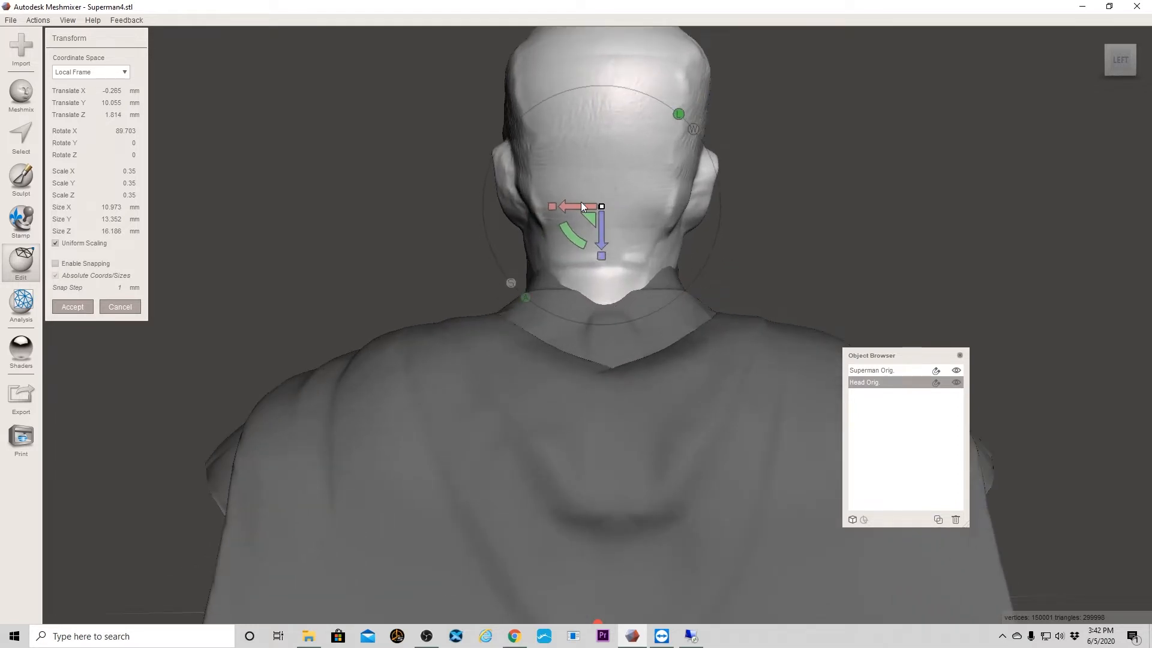
{"action": "left_click_drag", "start_coordinate": [580, 206], "coordinate": [574, 206]}
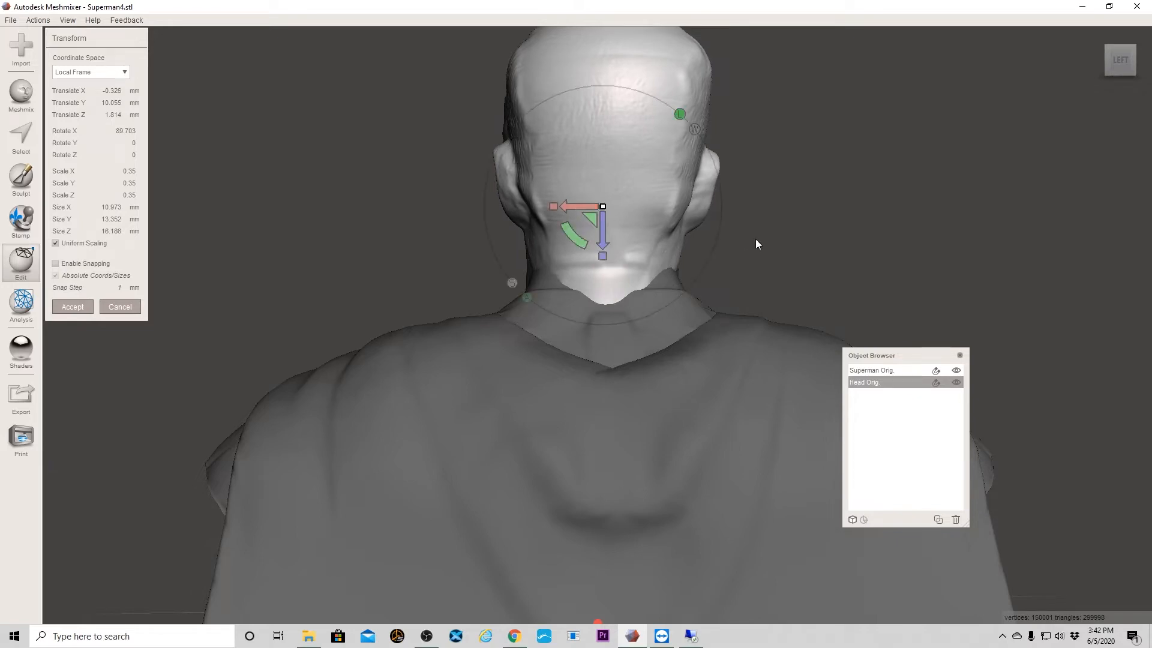
Shift the imported head in side view to about 9.3 mm in Y and 4.1 mm in Z, covering Superman's face.
{"action": "right_click_drag", "start_coordinate": [755, 243], "coordinate": [941, 239]}
{"action": "left_click_drag", "start_coordinate": [555, 208], "coordinate": [549, 232]}
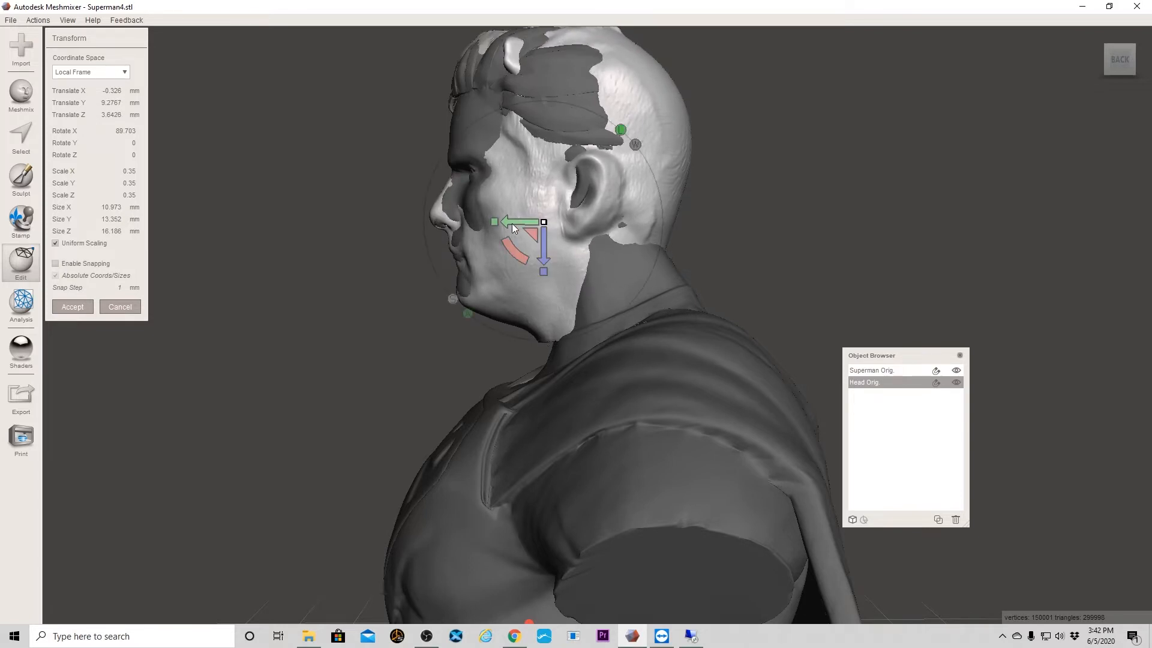
{"action": "scroll", "coordinate": [432, 283], "scroll_direction": "up", "scroll_amount": 8}
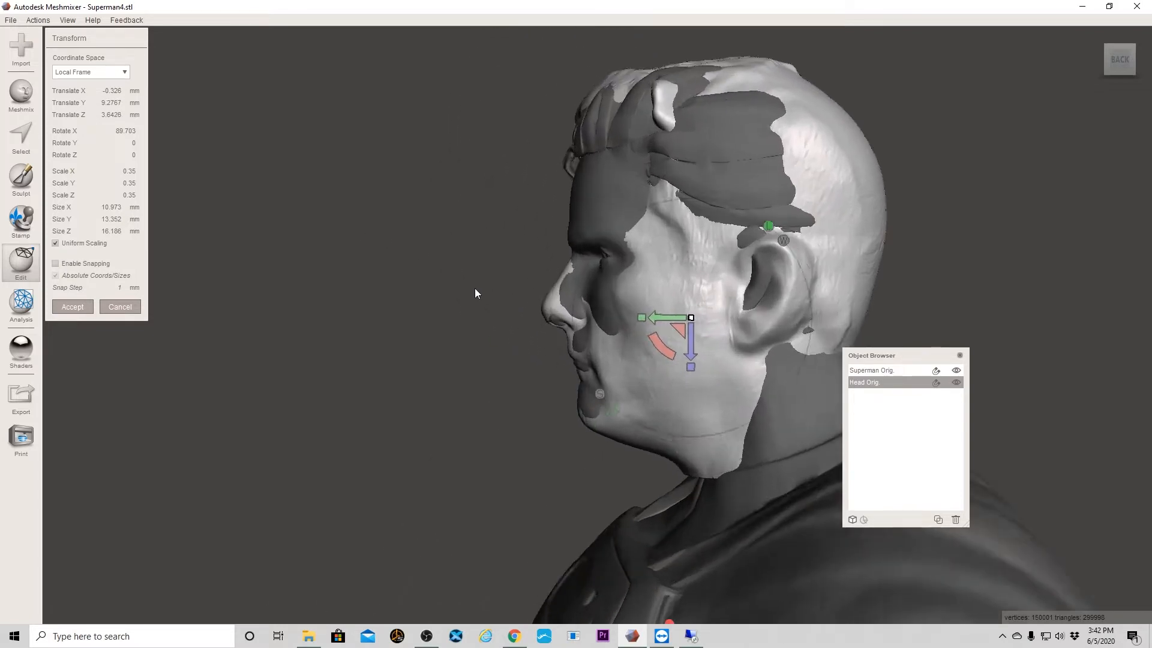
{"action": "scroll", "coordinate": [483, 297], "scroll_direction": "up", "scroll_amount": 2}
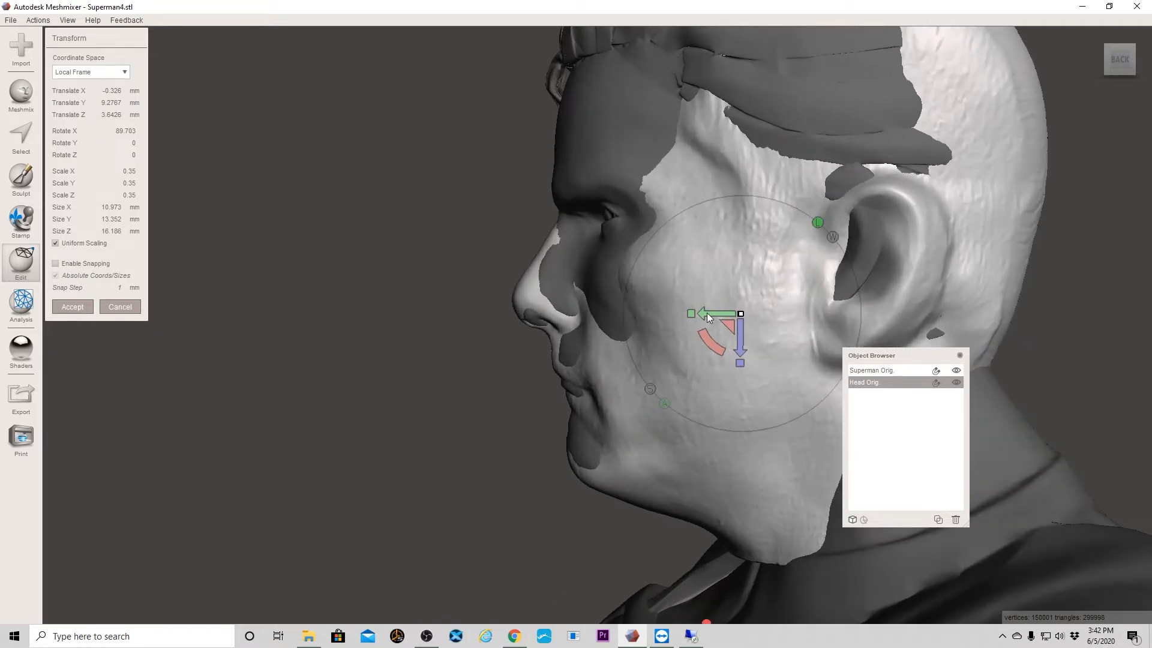
{"action": "mouse_move", "coordinate": [706, 312]}
{"action": "left_mouse_down"}
{"action": "mouse_move", "coordinate": [719, 313]}
{"action": "mouse_move", "coordinate": [689, 313]}
{"action": "left_mouse_up"}
Tilt the imported head to about 98.5 degrees around X and reposition it to about 9.7 mm in Y and 3.5 mm in Z.
{"action": "right_click_drag", "start_coordinate": [1088, 343], "coordinate": [960, 324]}
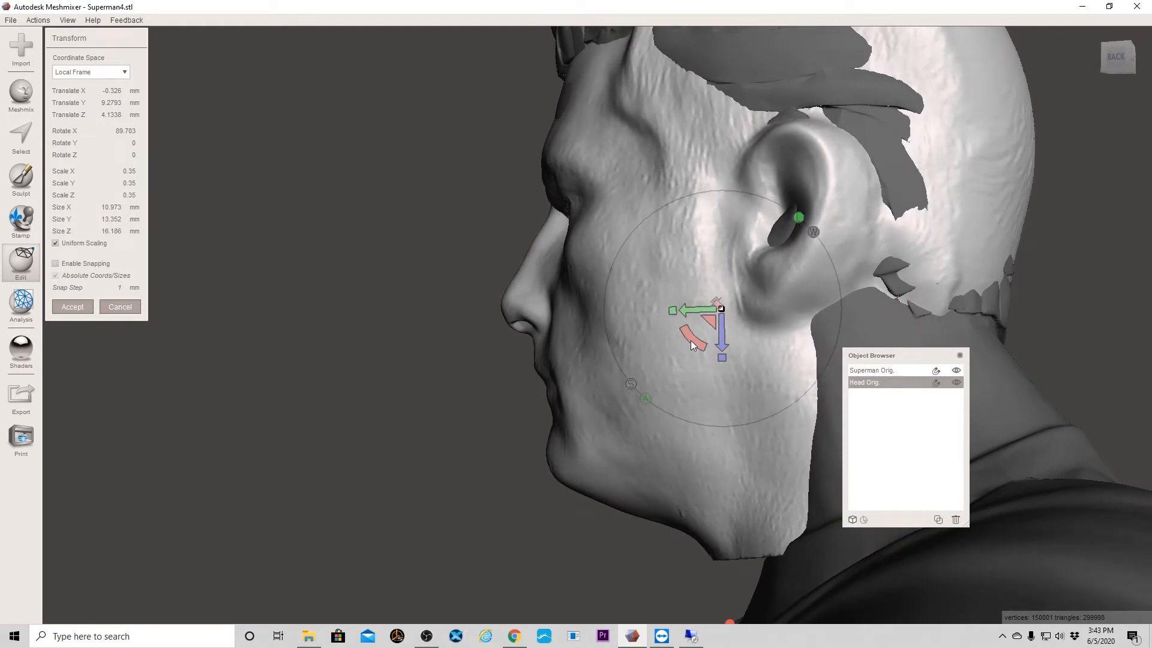
{"action": "left_click_drag", "start_coordinate": [690, 340], "coordinate": [729, 311]}
{"action": "left_click_drag", "start_coordinate": [729, 311], "coordinate": [749, 310]}
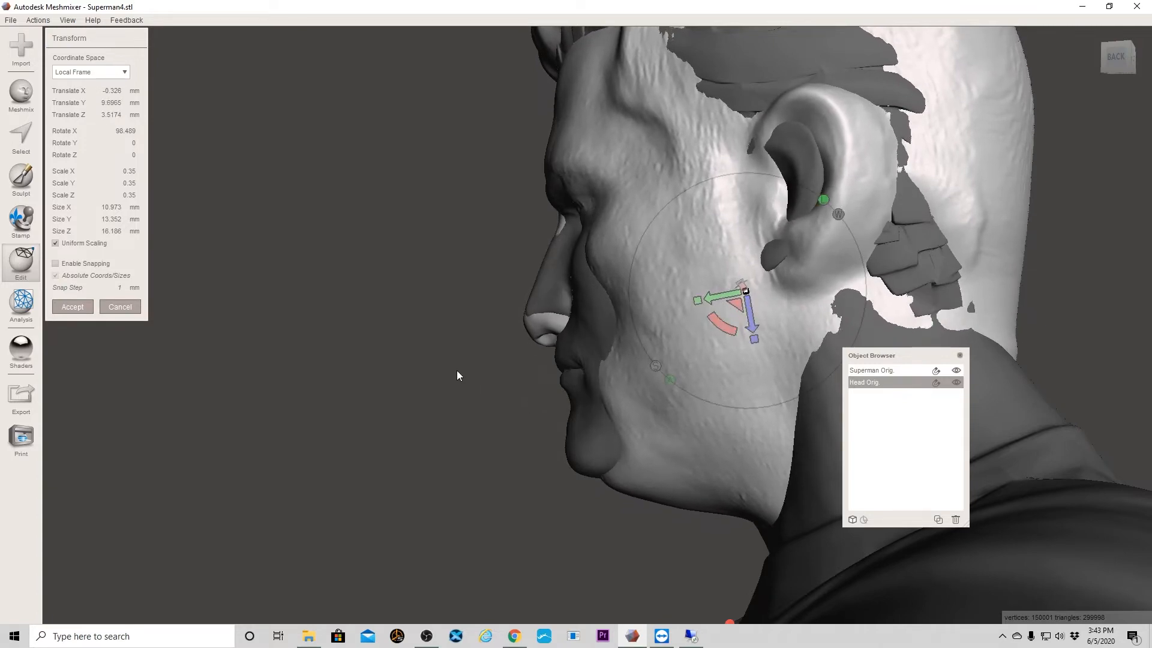
Fine-tune the head's sideways alignment from the front and back to about -0.28 mm in X, and accept the transform.
{"action": "right_click_drag", "start_coordinate": [458, 372], "coordinate": [683, 365]}
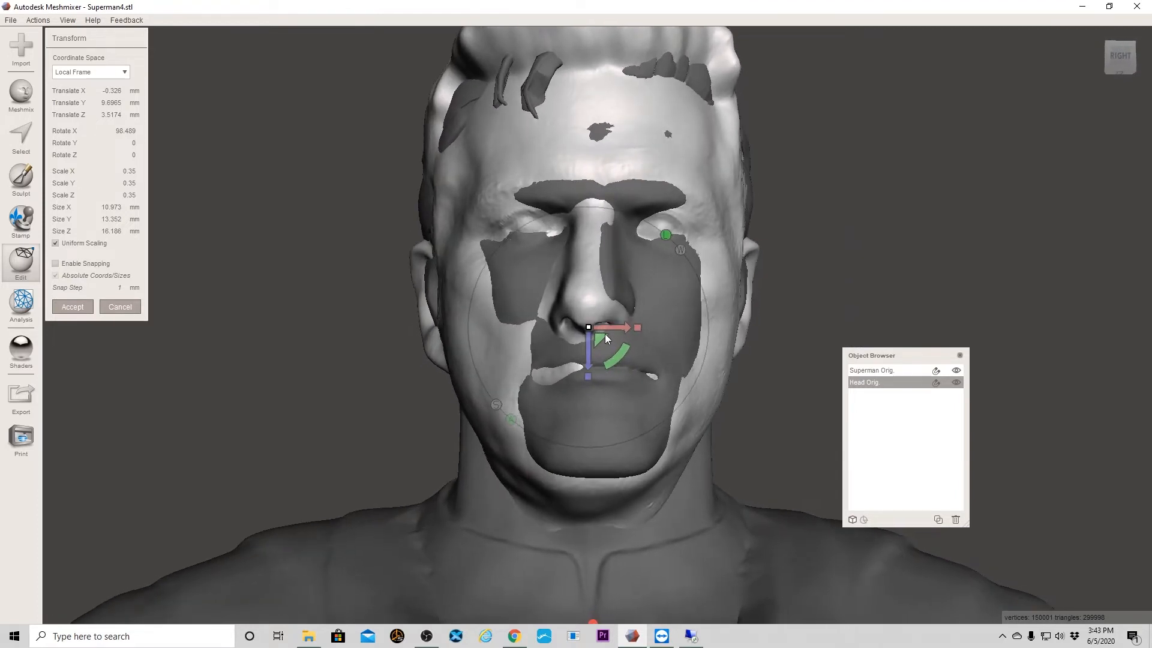
{"action": "left_click_drag", "start_coordinate": [624, 327], "coordinate": [624, 327]}
{"action": "mouse_move", "coordinate": [758, 404]}
{"action": "right_mouse_down"}
{"action": "mouse_move", "coordinate": [761, 280]}
{"action": "mouse_move", "coordinate": [762, 408]}
{"action": "right_mouse_up"}
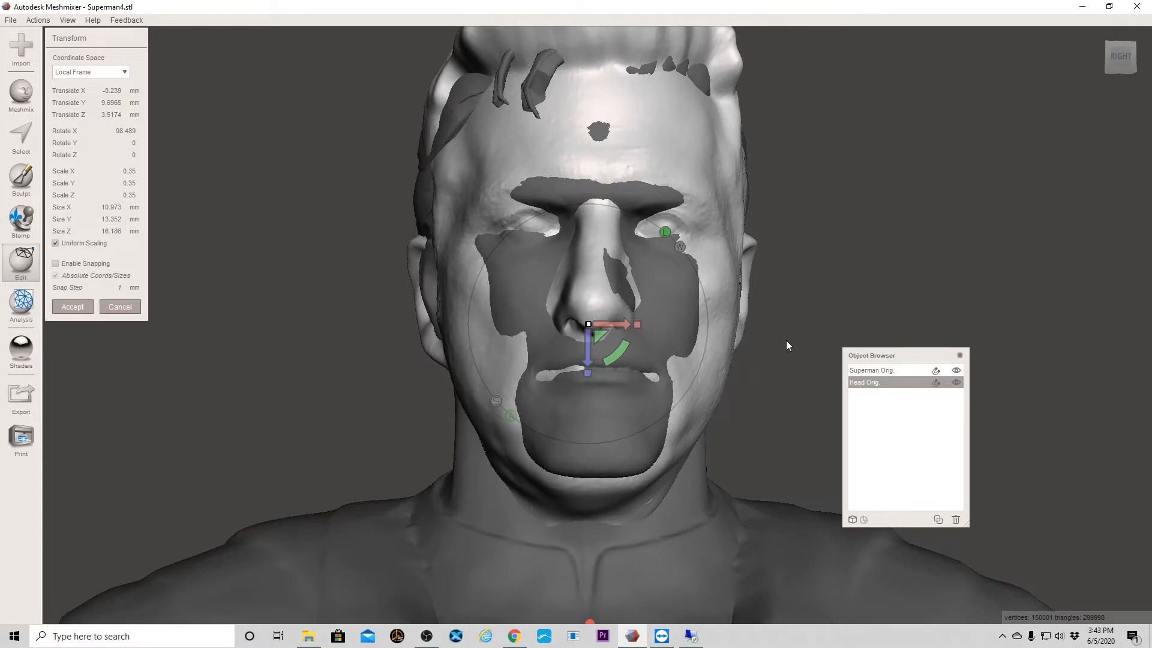
{"action": "right_click_drag", "start_coordinate": [851, 285], "coordinate": [668, 295]}
{"action": "right_click_drag", "start_coordinate": [940, 304], "coordinate": [751, 308]}
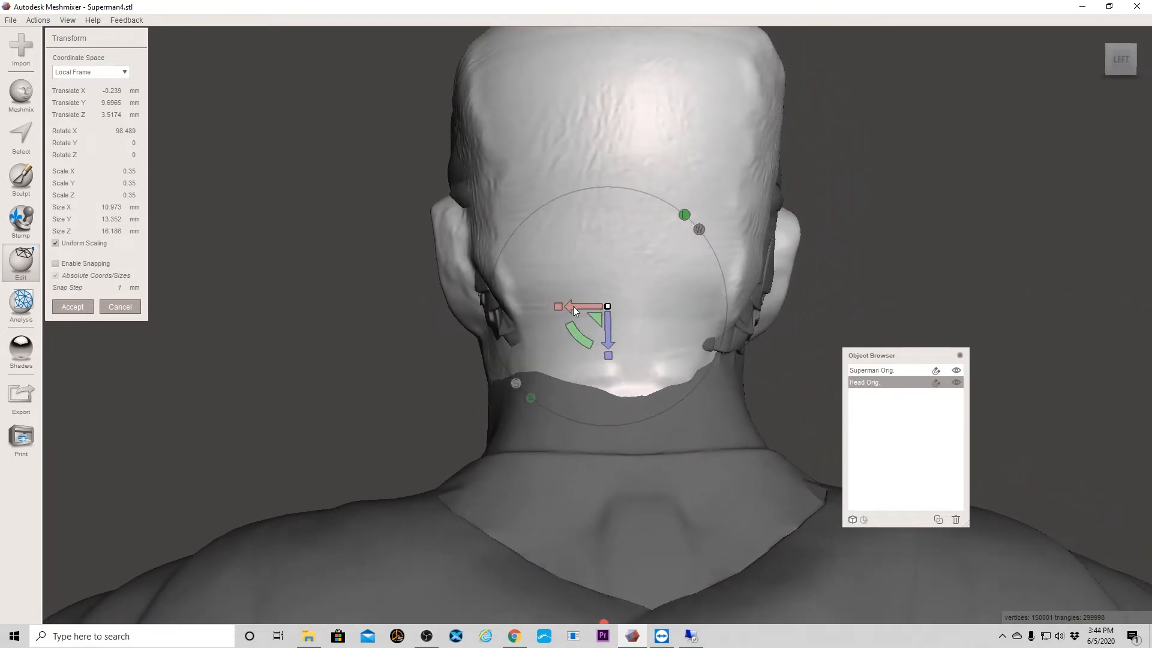
{"action": "left_click_drag", "start_coordinate": [573, 306], "coordinate": [574, 305]}
{"action": "mouse_move", "coordinate": [926, 246]}
{"action": "right_mouse_down"}
{"action": "mouse_move", "coordinate": [1099, 227]}
{"action": "mouse_move", "coordinate": [1103, 246]}
{"action": "right_mouse_up"}
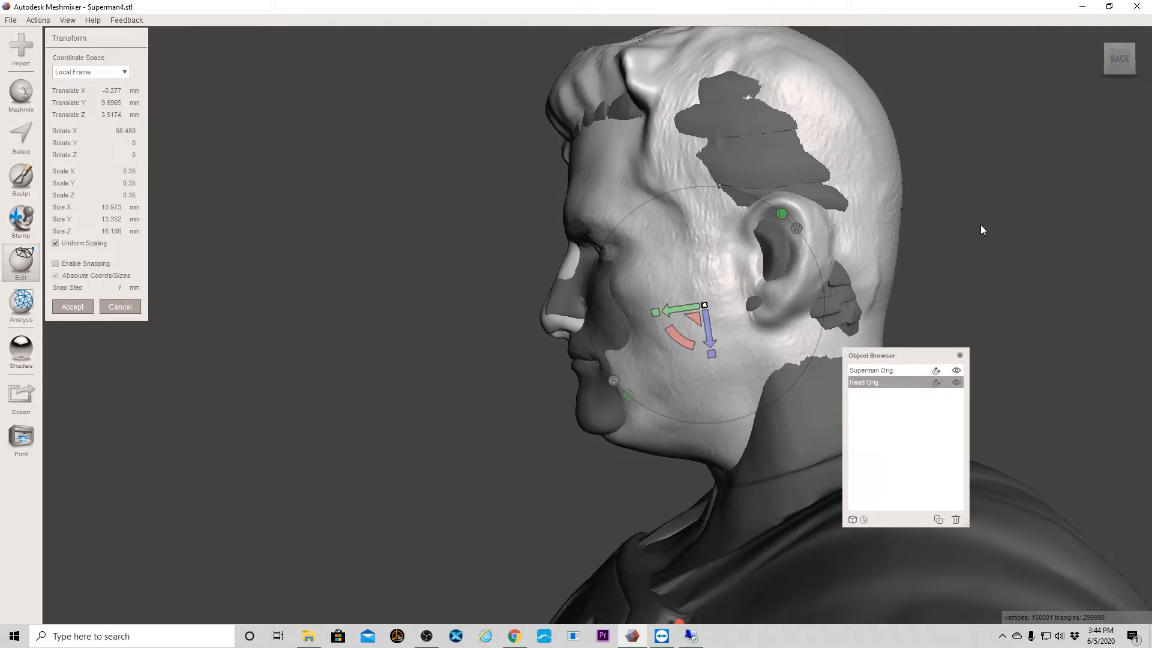
{"action": "key", "text": "Return"}
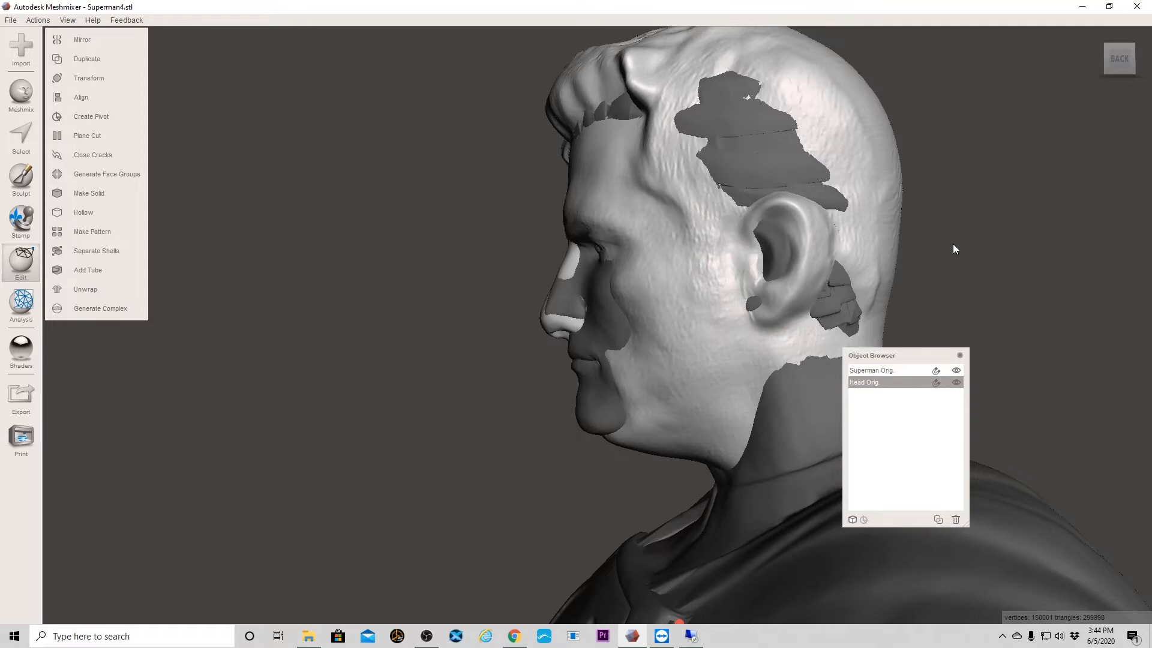
{"action": "mouse_move", "coordinate": [926, 256]}
{"action": "right_mouse_down"}
{"action": "mouse_move", "coordinate": [967, 258]}
{"action": "mouse_move", "coordinate": [907, 264]}
{"action": "mouse_move", "coordinate": [929, 258]}
{"action": "right_mouse_up"}
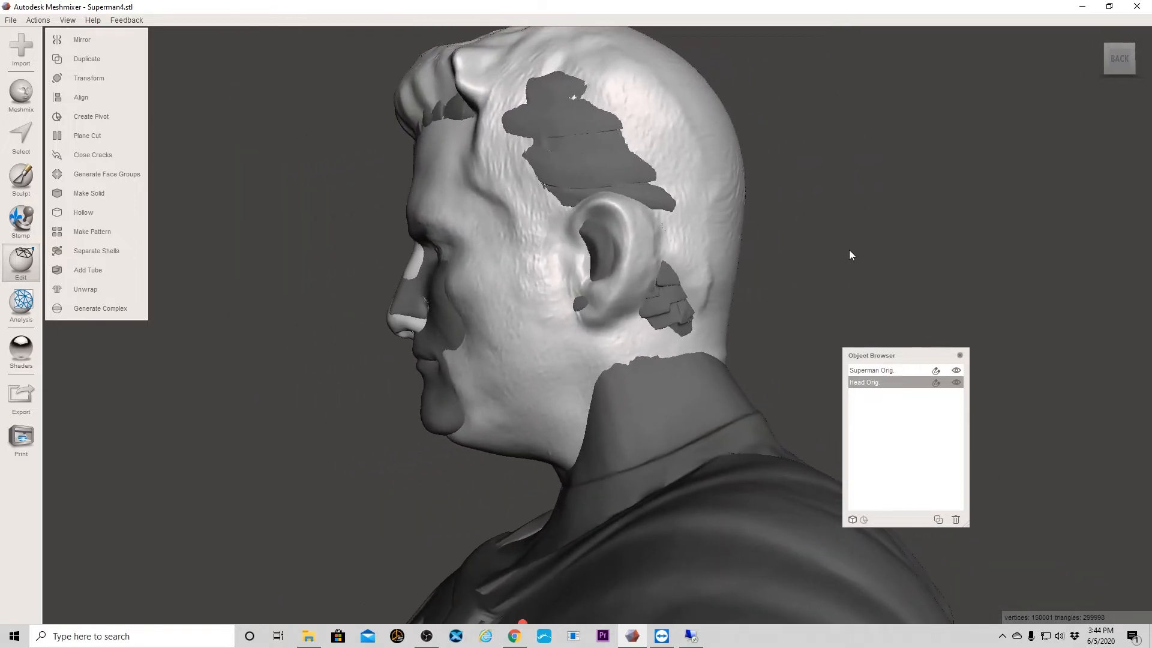
{"action": "mouse_move", "coordinate": [800, 278]}
{"action": "right_mouse_down"}
{"action": "mouse_move", "coordinate": [991, 244]}
{"action": "mouse_move", "coordinate": [1016, 257]}
{"action": "mouse_move", "coordinate": [811, 273]}
{"action": "right_mouse_up"}
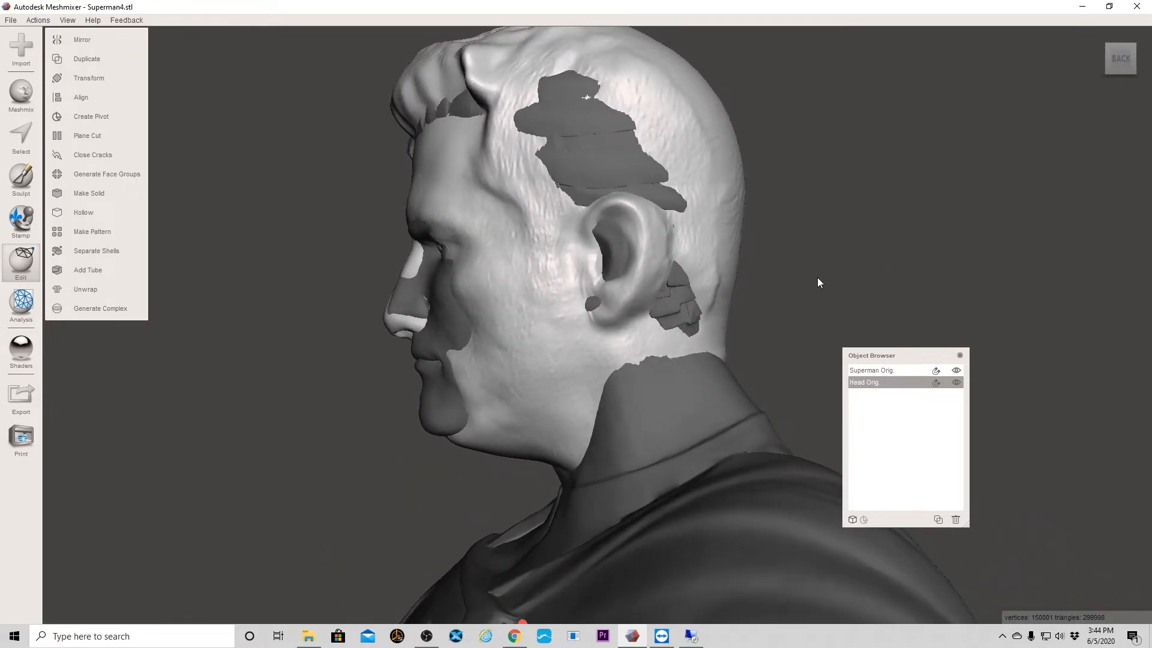
Make the Superman bust the active object and compare it with the imported head hidden and shown.
{"action": "left_click", "coordinate": [865, 369]}
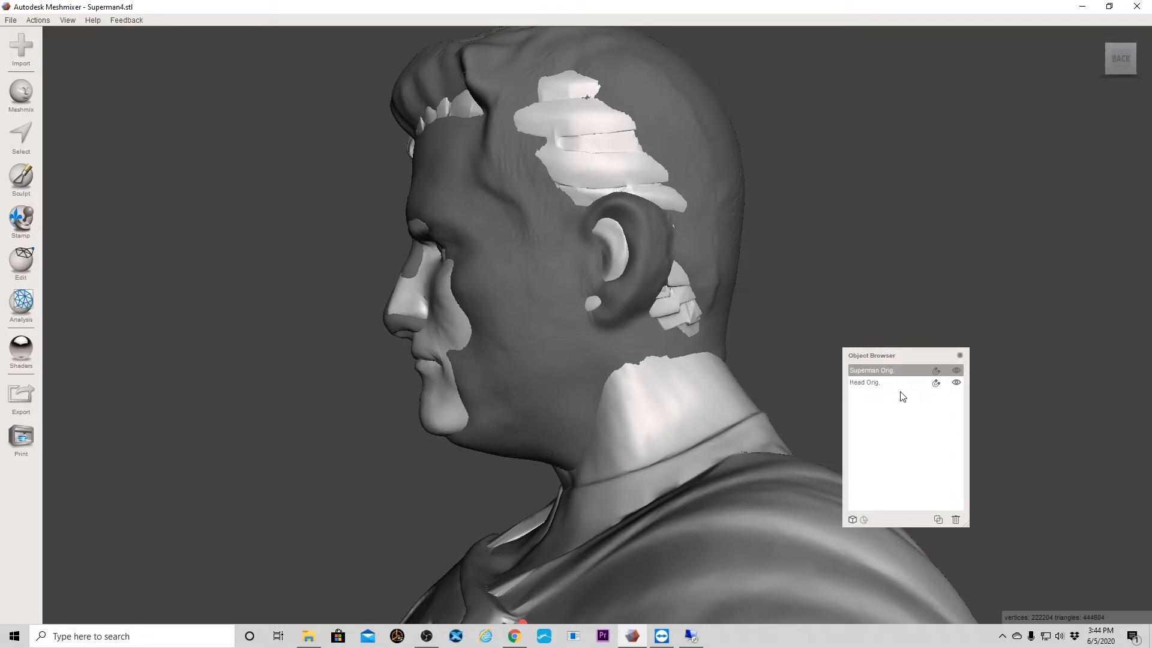
{"action": "left_click", "coordinate": [956, 383]}
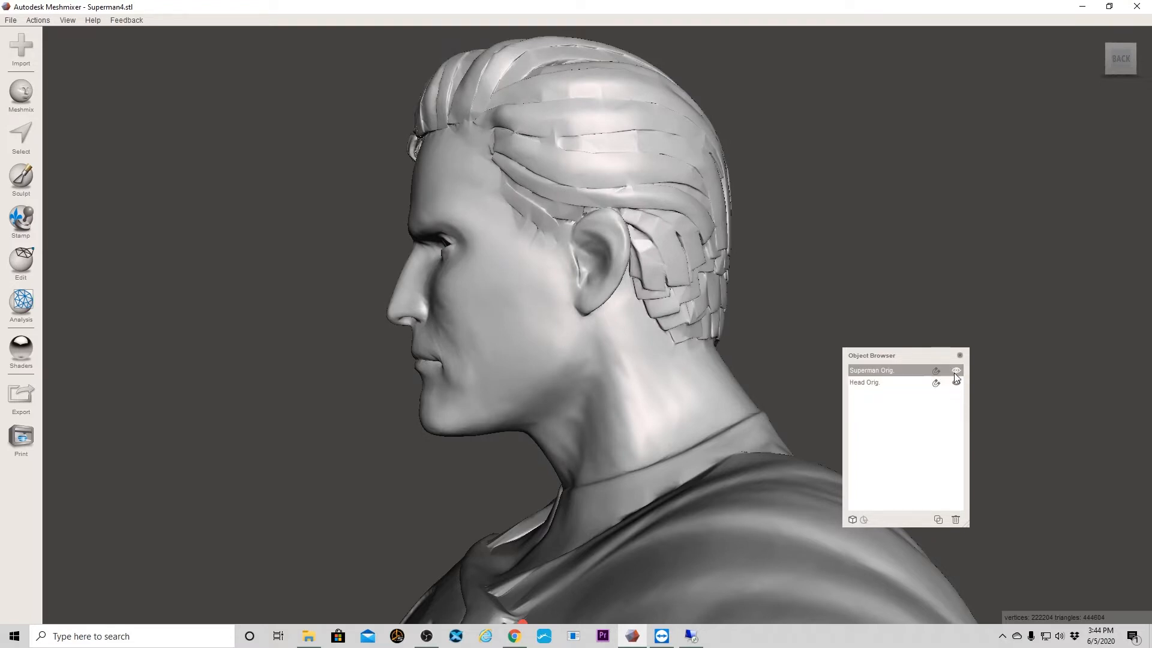
{"action": "left_click", "coordinate": [956, 382]}
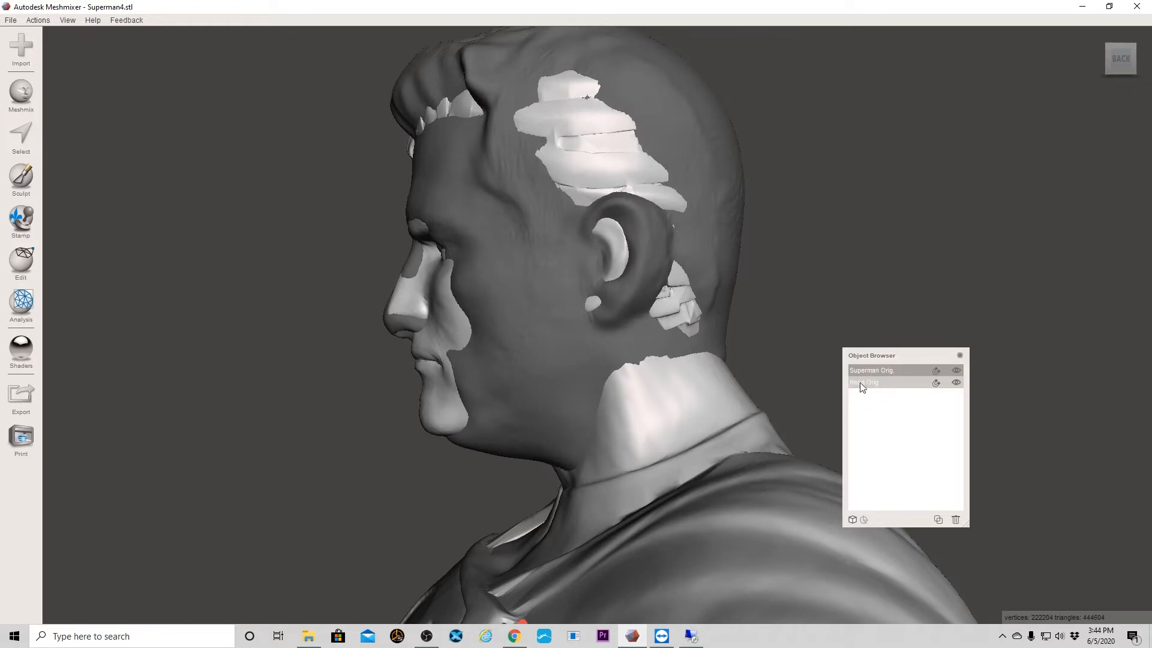
{"action": "left_click", "coordinate": [955, 382]}
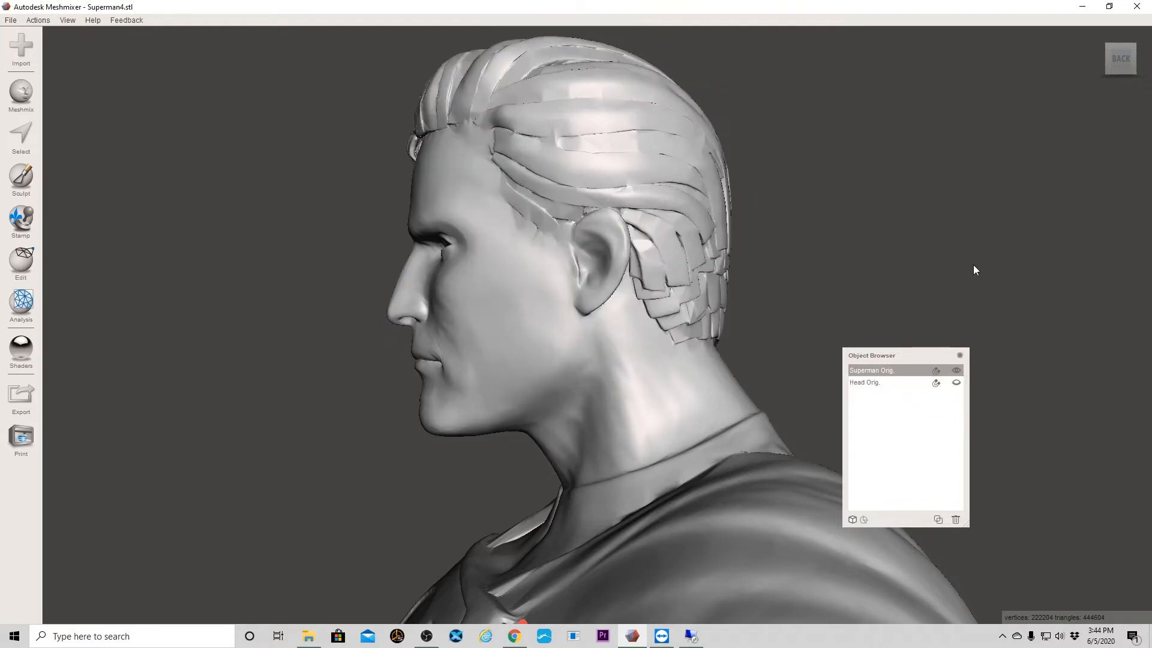
{"action": "left_click", "coordinate": [955, 383]}
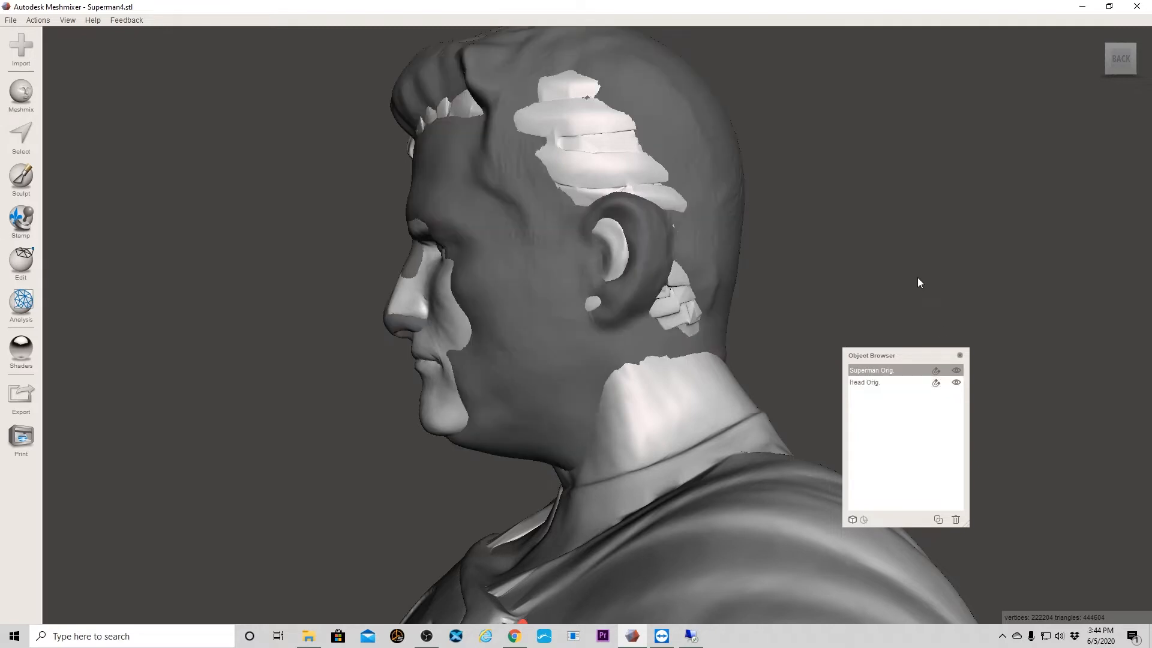
Start a Plane Cut on the bust with the imported head hidden, raising and tilting the plane across the neck to discard Superman's head.
{"action": "left_click", "coordinate": [25, 267]}
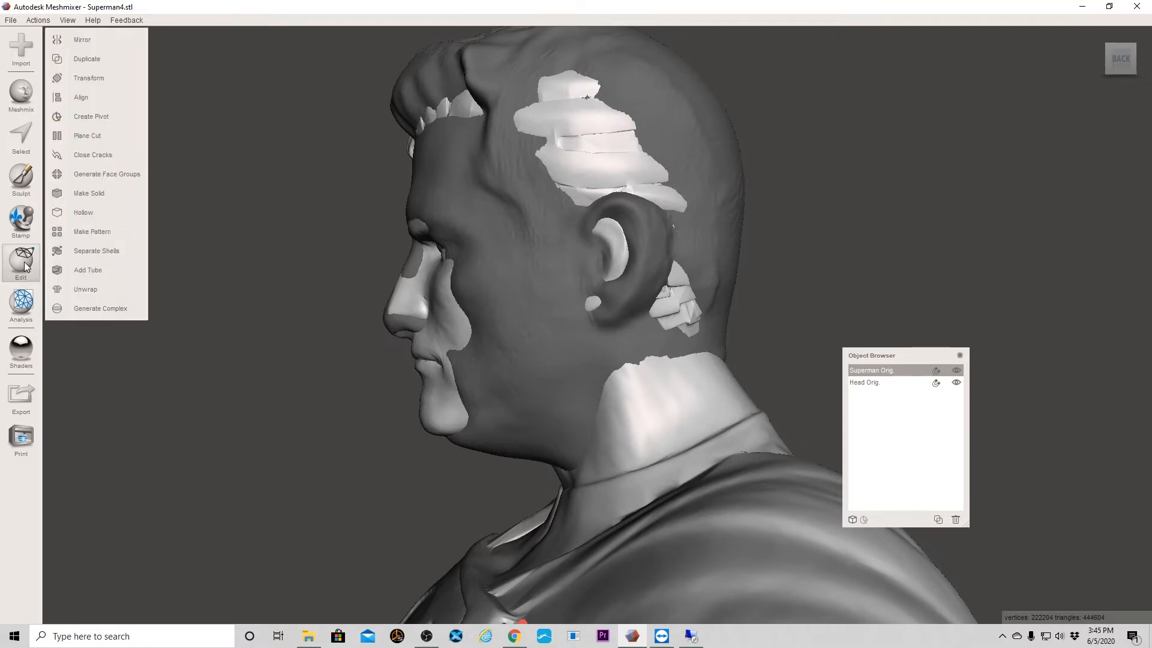
{"action": "left_click", "coordinate": [94, 135]}
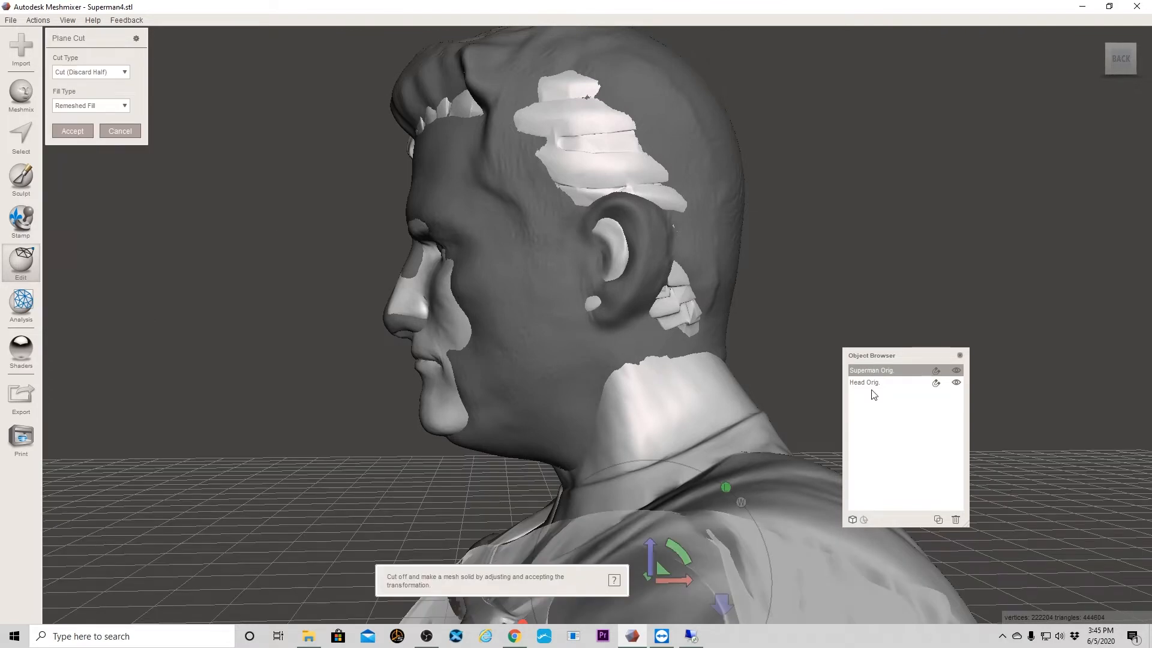
{"action": "left_click", "coordinate": [956, 383]}
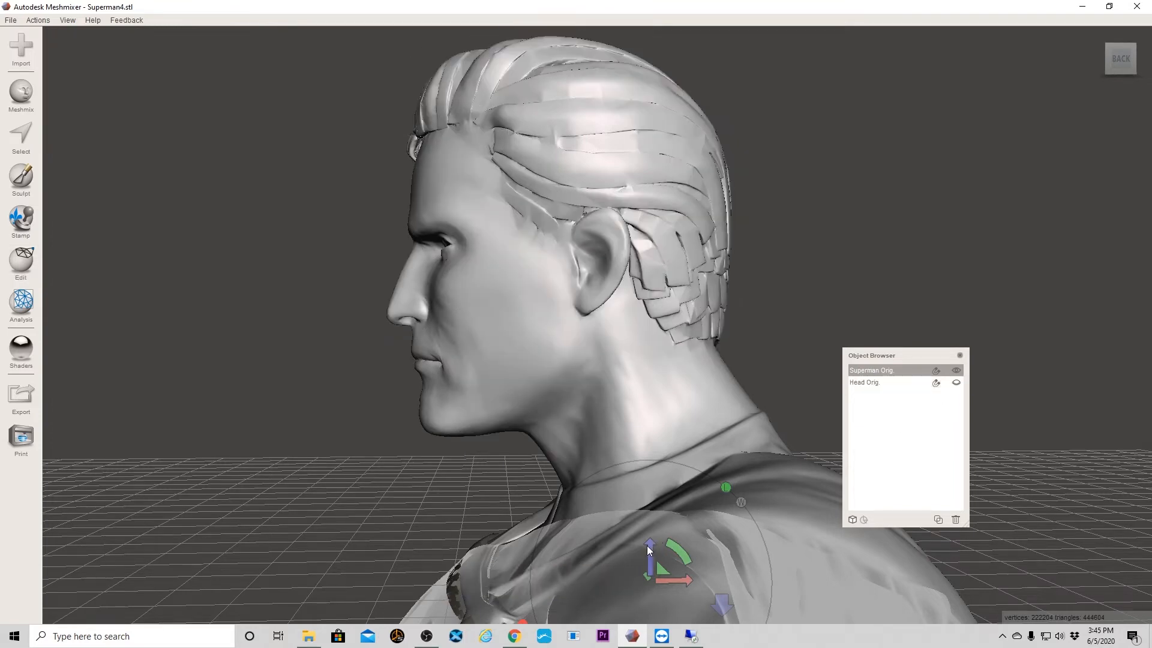
{"action": "left_click_drag", "start_coordinate": [650, 546], "coordinate": [653, 359]}
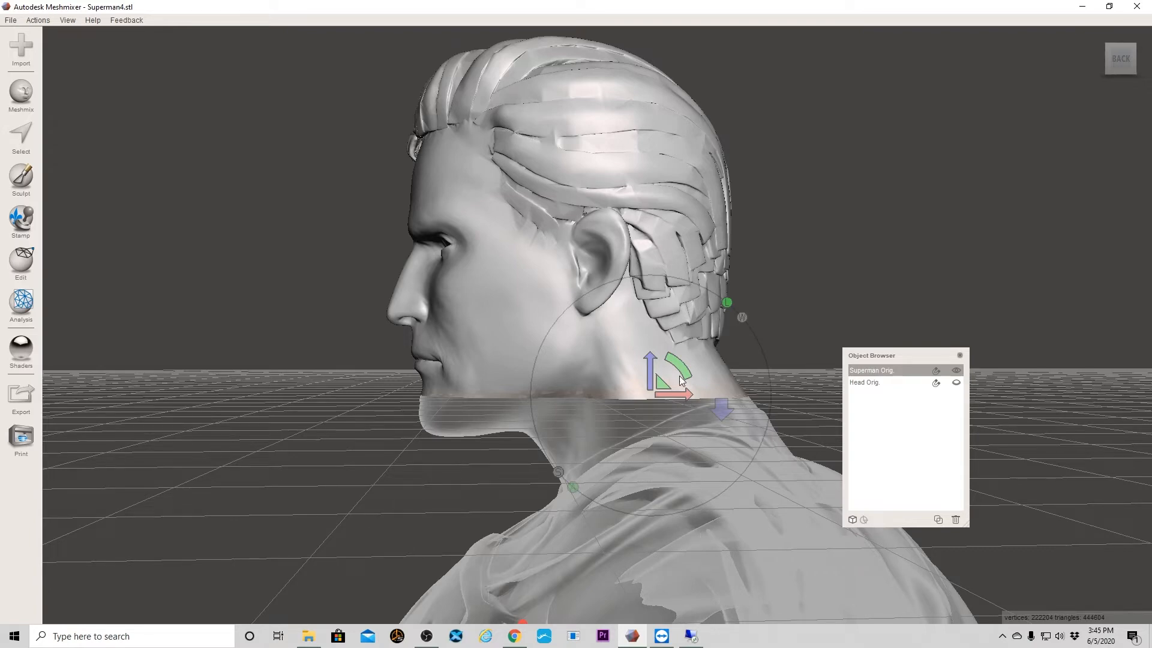
{"action": "left_click_drag", "start_coordinate": [681, 368], "coordinate": [595, 552]}
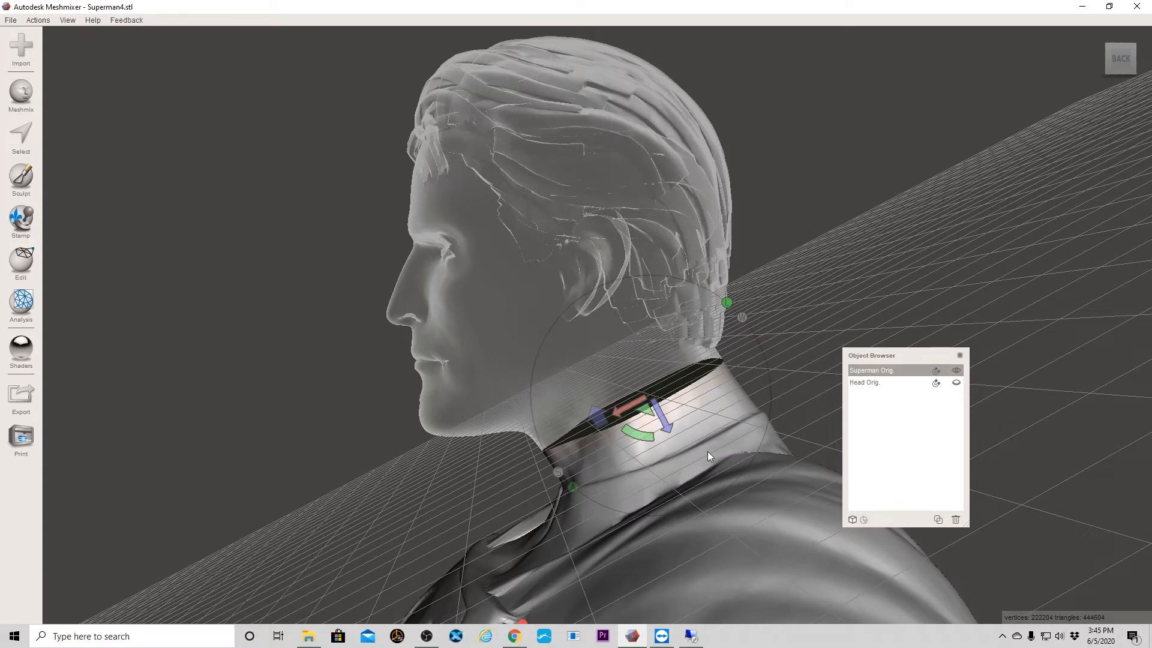
Show the imported head and raise the cut plane up the bust's neck into the head, adjusting its sideways tilt from the front.
{"action": "left_click", "coordinate": [956, 384]}
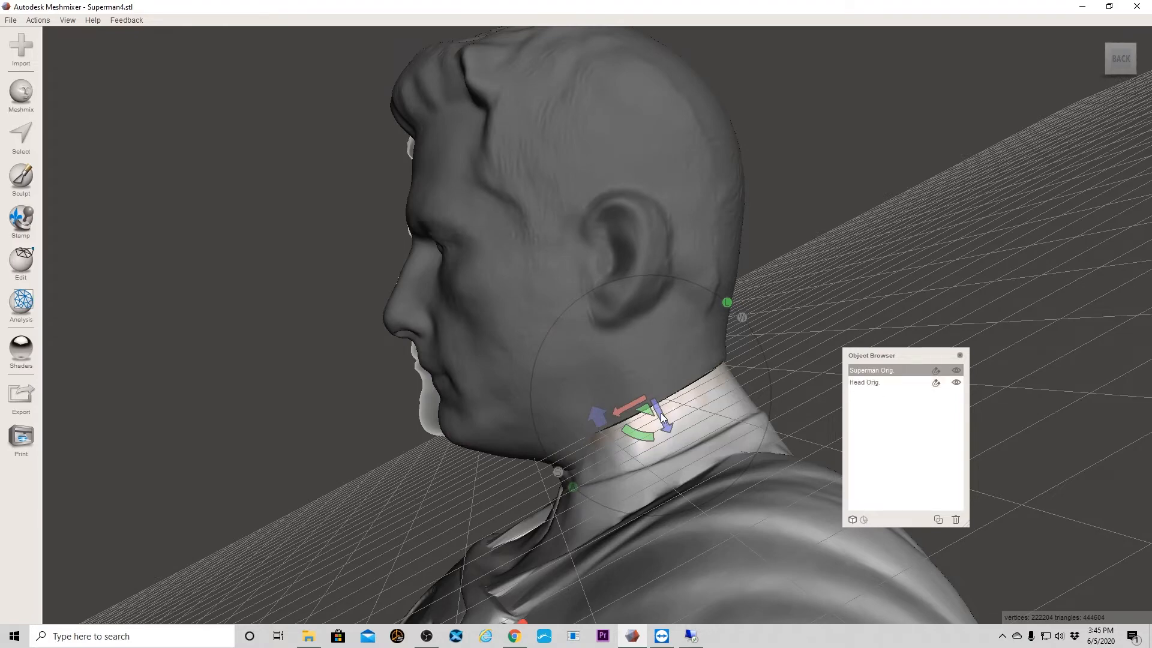
{"action": "left_click_drag", "start_coordinate": [662, 418], "coordinate": [647, 393]}
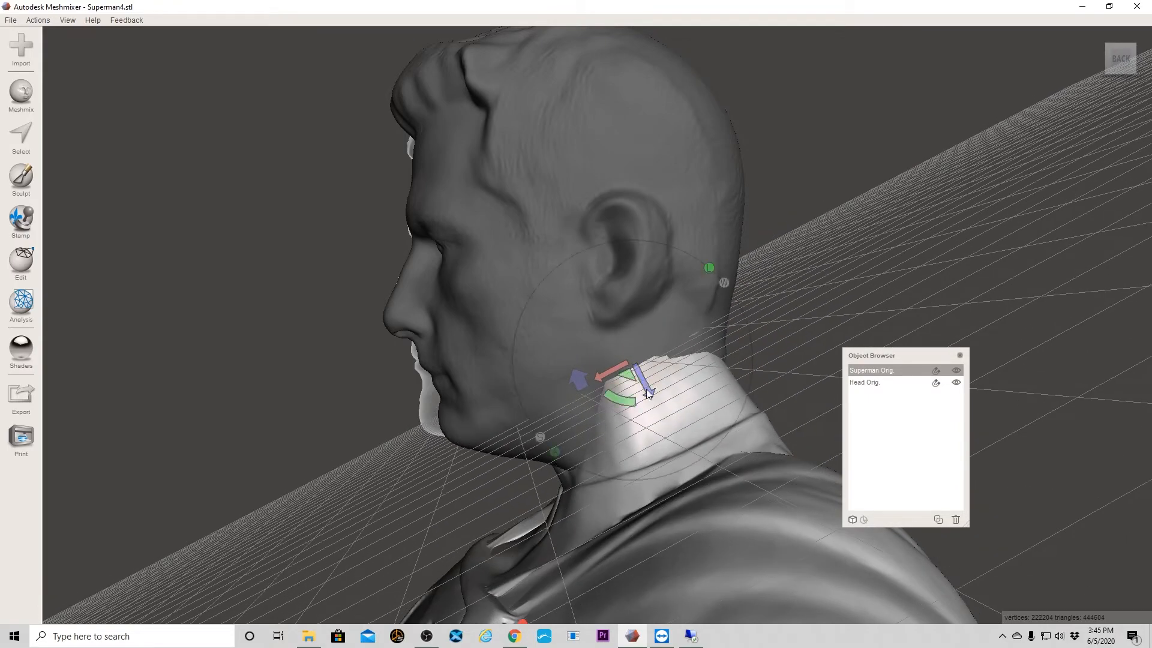
{"action": "right_click_drag", "start_coordinate": [782, 327], "coordinate": [802, 314]}
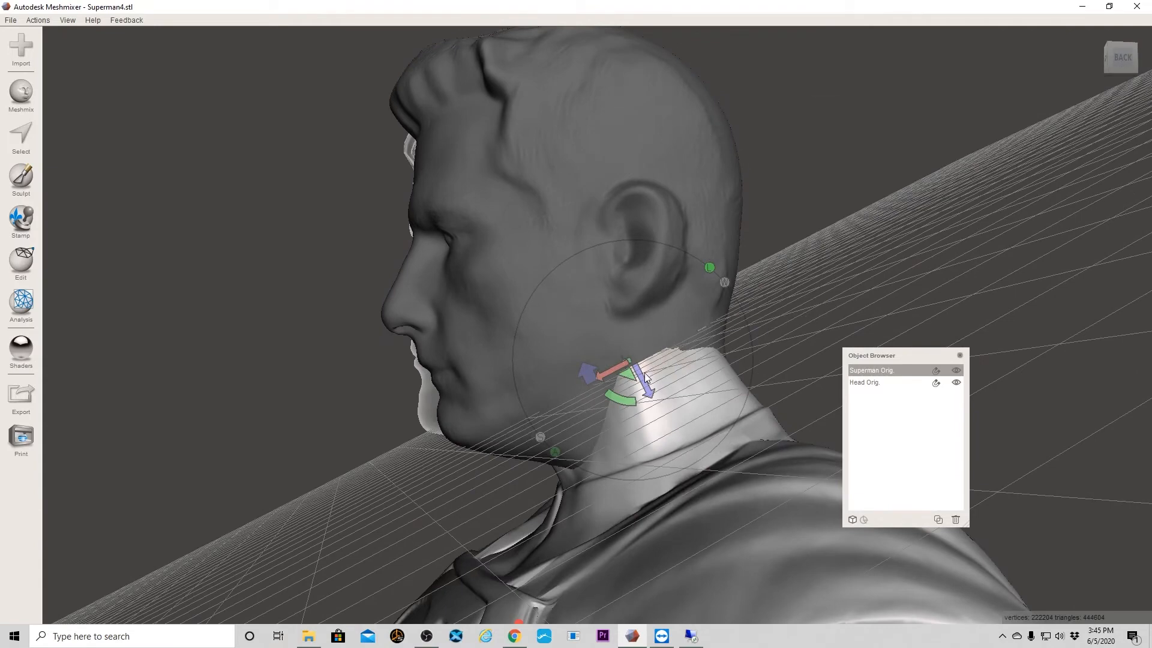
{"action": "left_click_drag", "start_coordinate": [643, 386], "coordinate": [639, 373]}
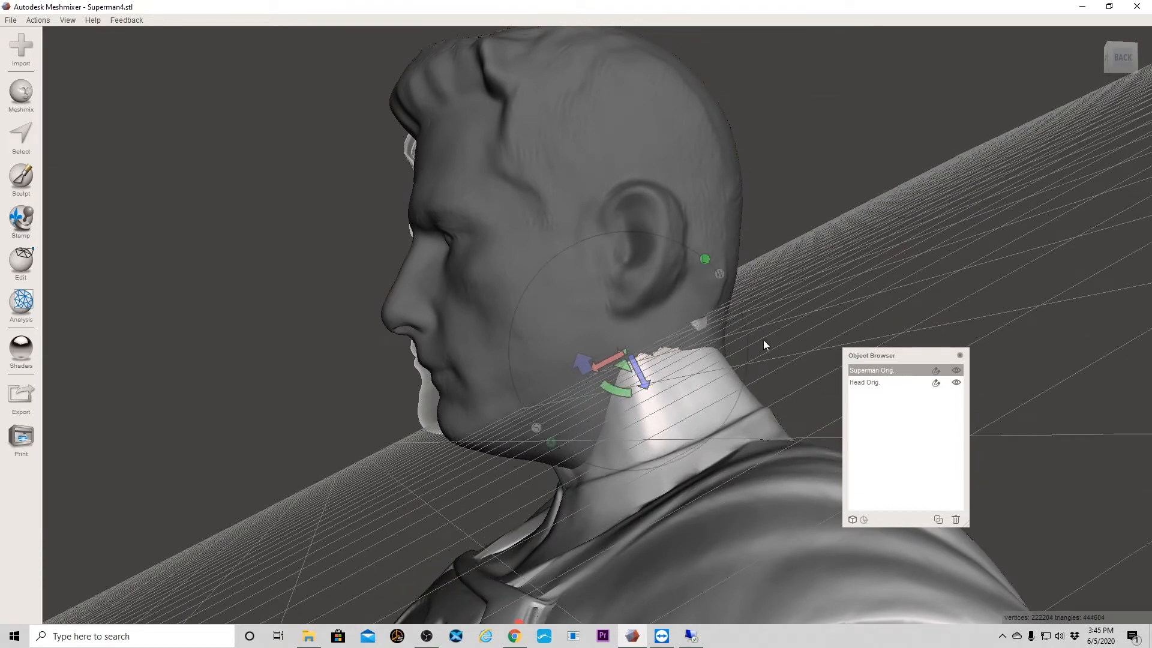
{"action": "right_click_drag", "start_coordinate": [764, 343], "coordinate": [930, 301]}
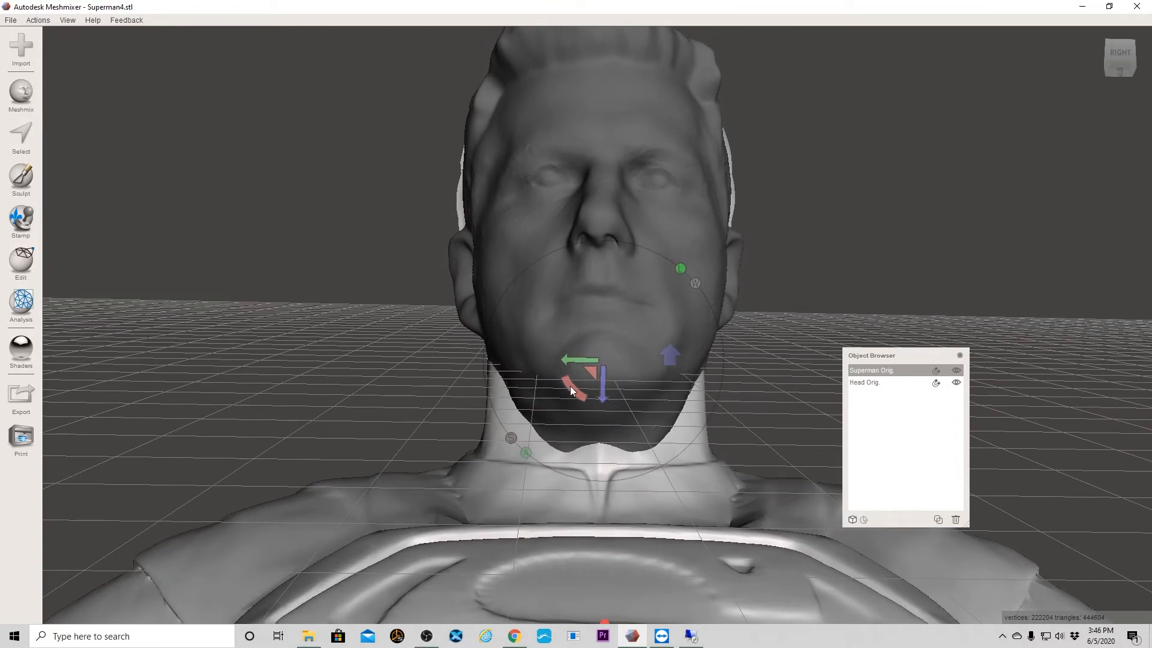
{"action": "left_click_drag", "start_coordinate": [572, 391], "coordinate": [601, 362]}
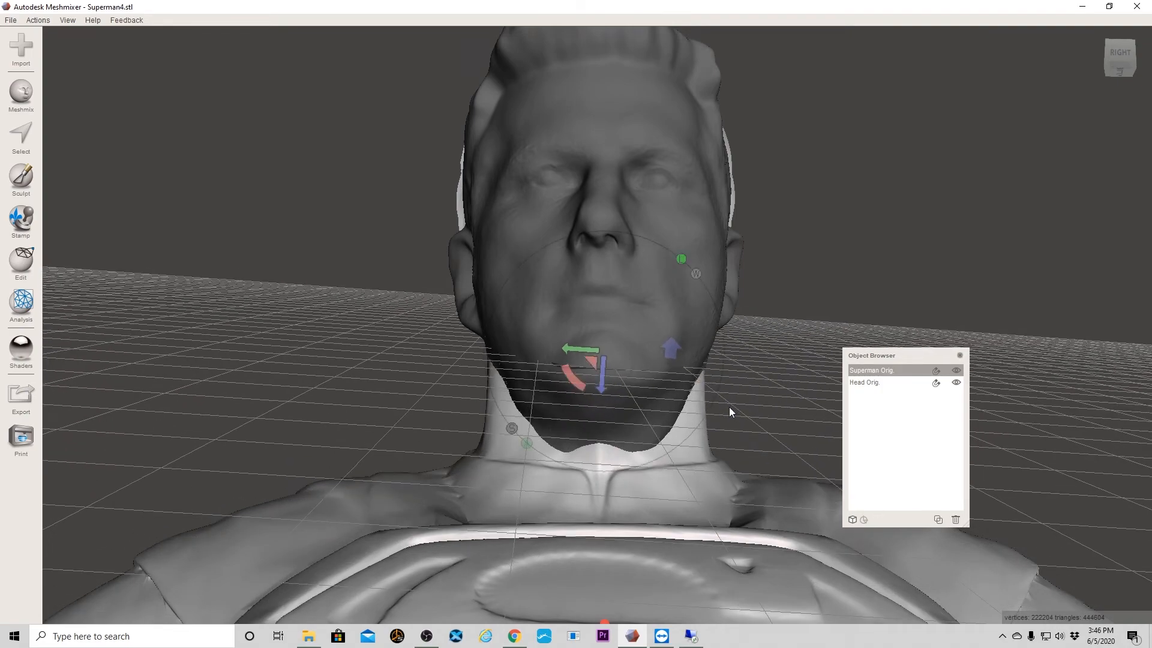
Check the cut plane from both sides, hide the imported head and accept the cut that removes Superman's head.
{"action": "right_click_drag", "start_coordinate": [729, 407], "coordinate": [677, 372]}
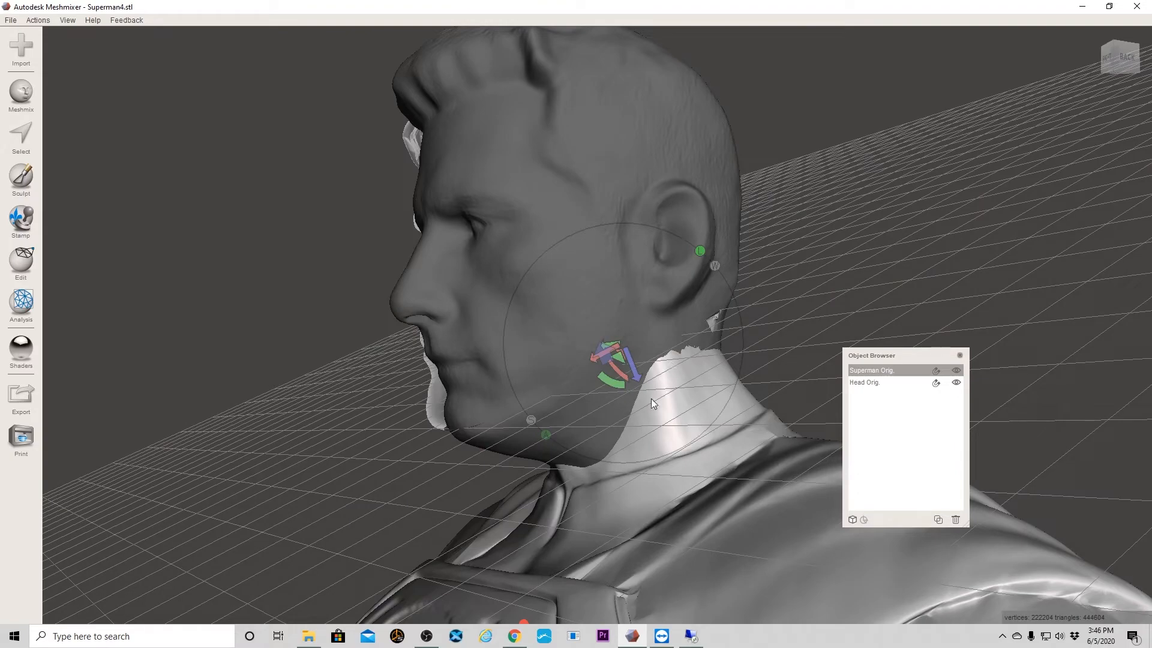
{"action": "mouse_move", "coordinate": [742, 372]}
{"action": "right_mouse_down"}
{"action": "mouse_move", "coordinate": [913, 335]}
{"action": "mouse_move", "coordinate": [743, 358]}
{"action": "right_mouse_up"}
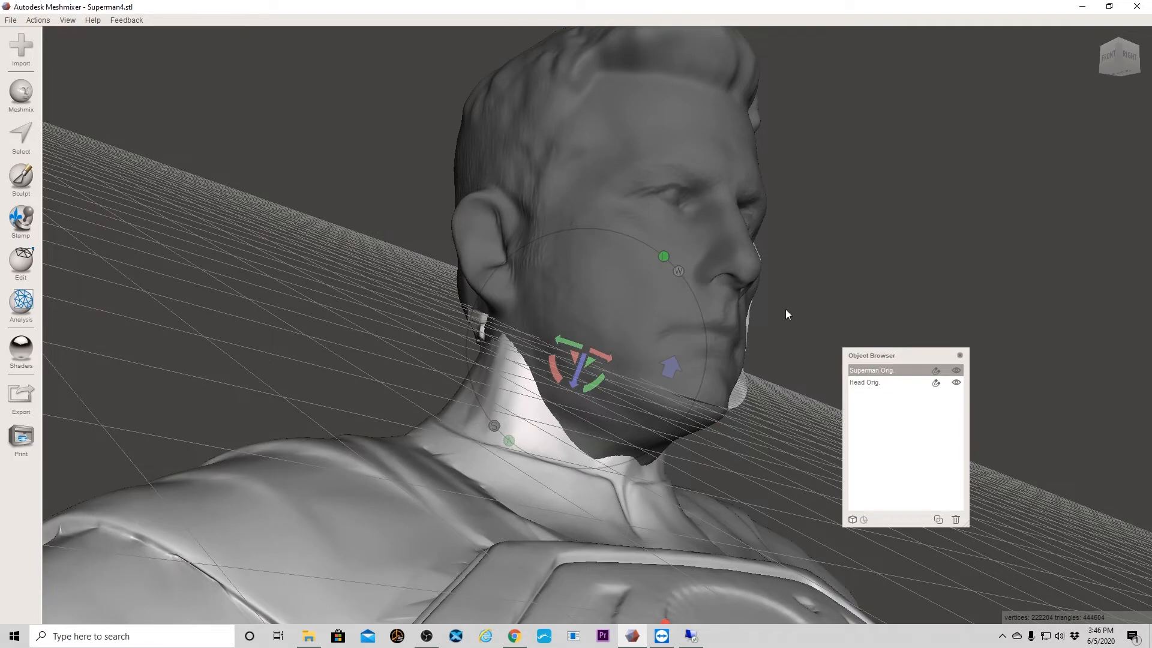
{"action": "right_click_drag", "start_coordinate": [786, 310], "coordinate": [770, 339]}
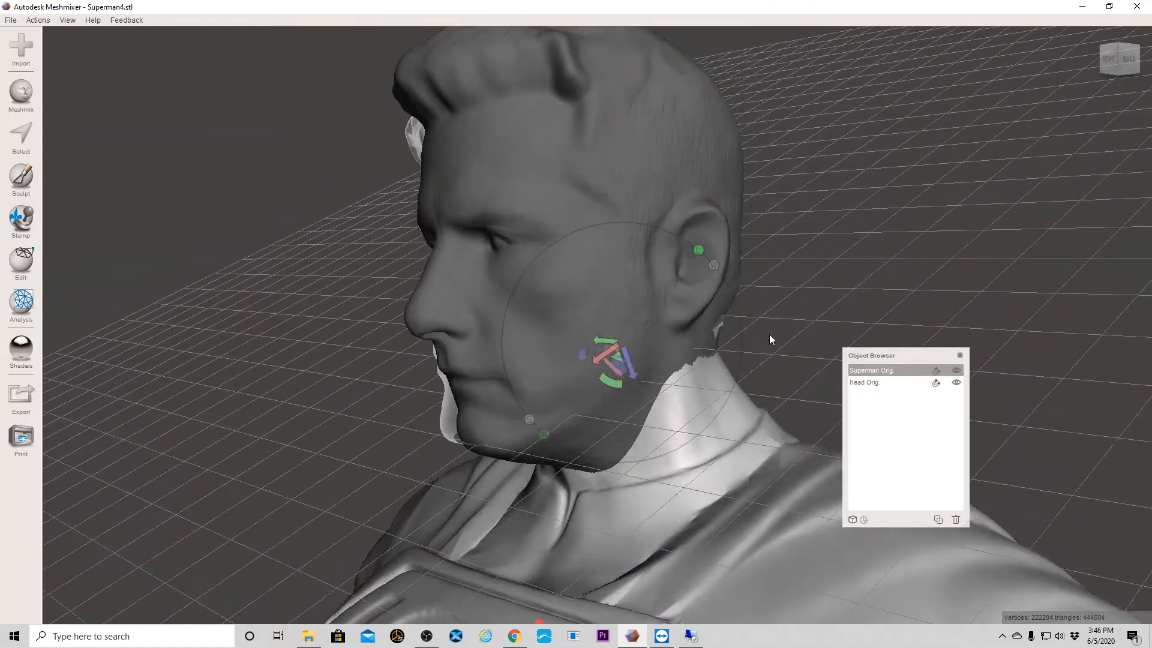
{"action": "left_click", "coordinate": [955, 384]}
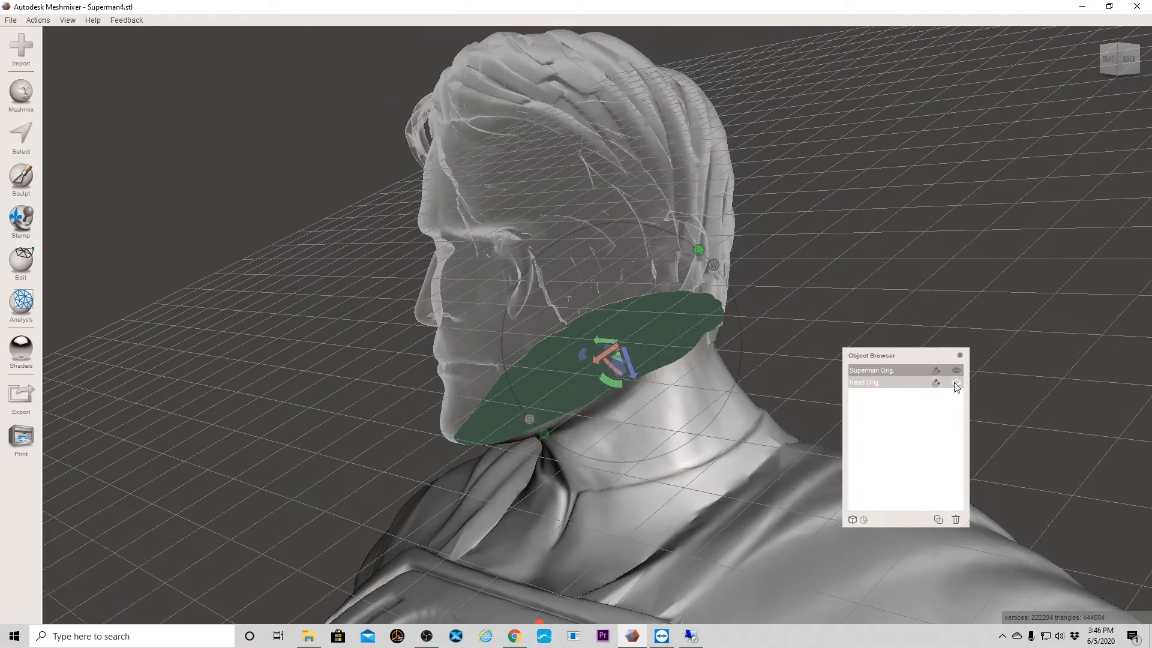
{"action": "mouse_move", "coordinate": [876, 300]}
{"action": "right_mouse_down"}
{"action": "mouse_move", "coordinate": [1006, 290]}
{"action": "mouse_move", "coordinate": [802, 282]}
{"action": "mouse_move", "coordinate": [711, 302]}
{"action": "mouse_move", "coordinate": [698, 317]}
{"action": "mouse_move", "coordinate": [854, 320]}
{"action": "mouse_move", "coordinate": [890, 293]}
{"action": "right_mouse_up"}
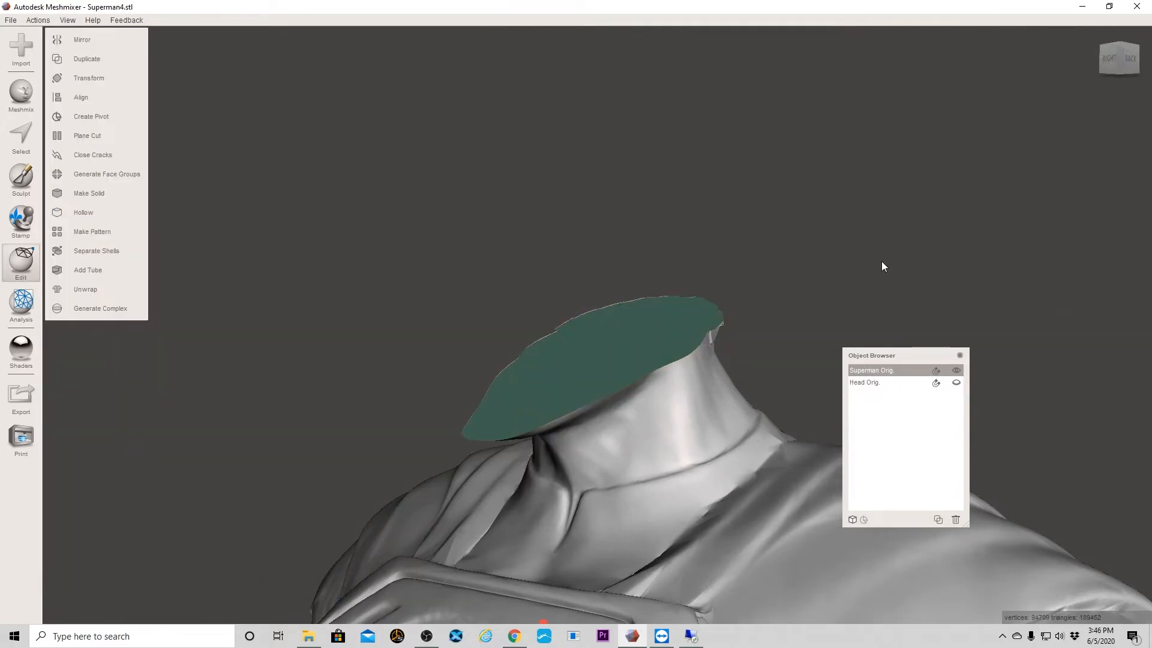
Show the imported head over the cut neck and examine from the side where the bust still pokes through.
{"action": "right_click_drag", "start_coordinate": [881, 262], "coordinate": [802, 250]}
{"action": "left_click", "coordinate": [956, 382]}
{"action": "left_click", "coordinate": [956, 382]}
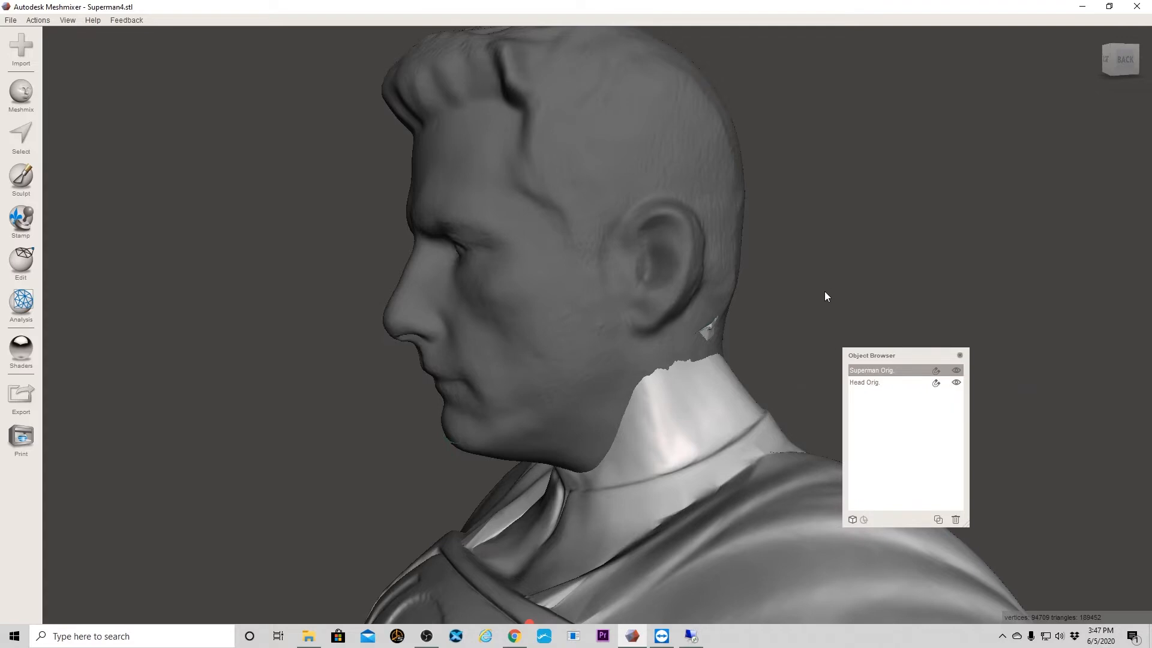
{"action": "right_click_drag", "start_coordinate": [825, 294], "coordinate": [808, 274]}
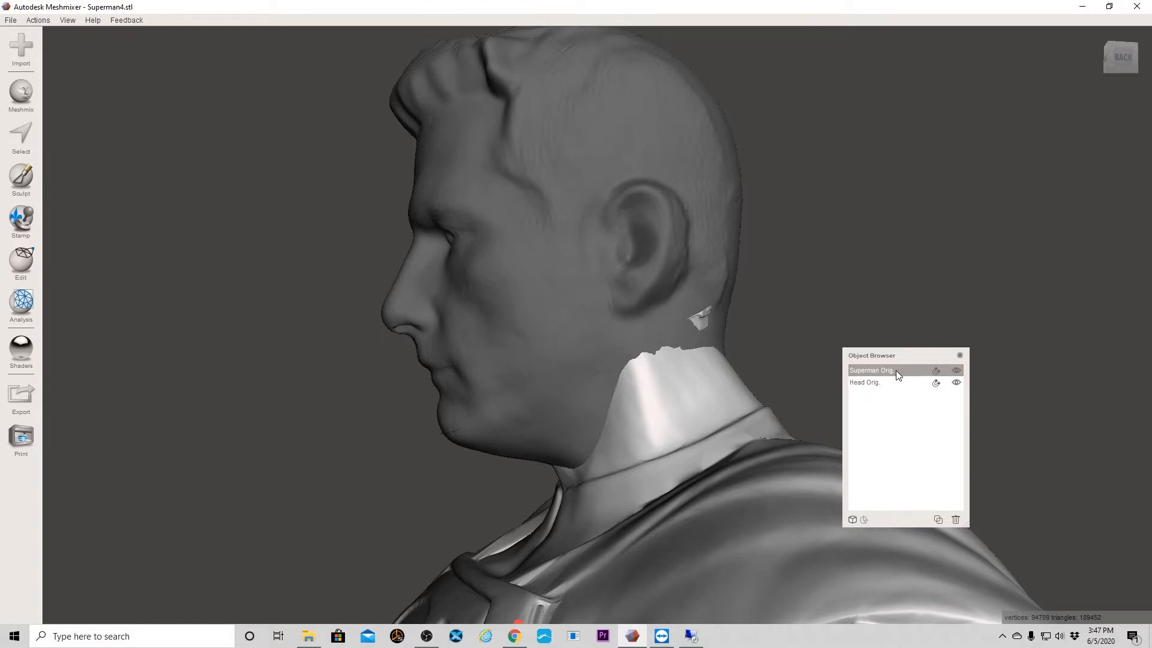
{"action": "right_click_drag", "start_coordinate": [906, 264], "coordinate": [884, 271]}
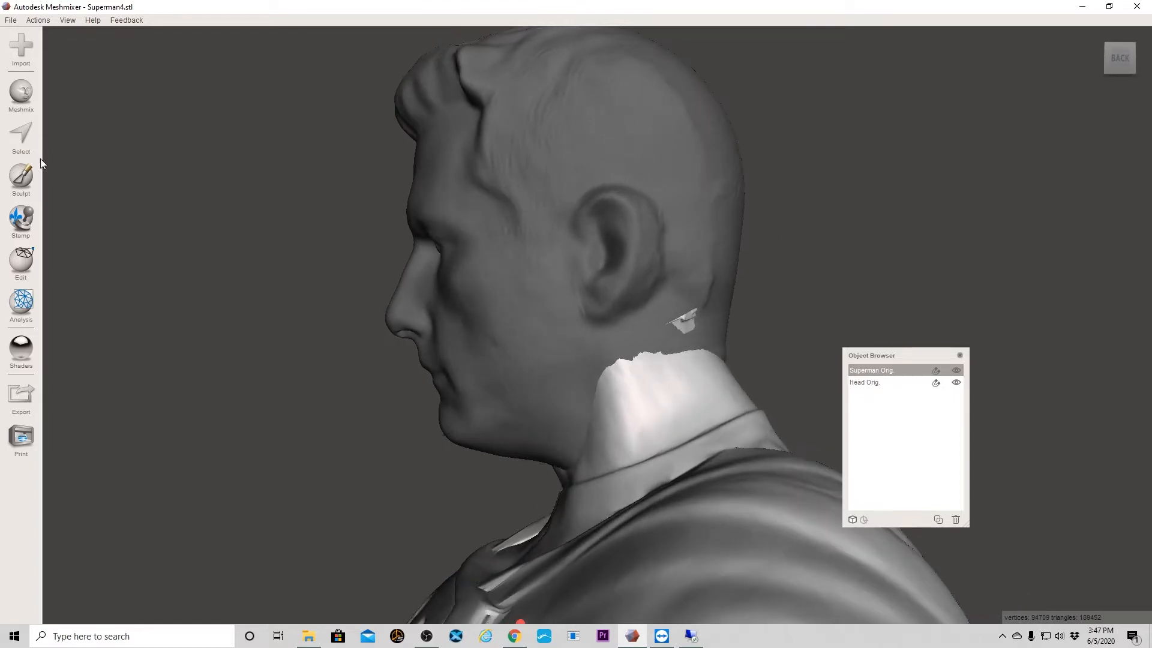
Set the selection brush size to 9 and lasso the leftover bust surface above the neck, from under the chin to the nape.
{"action": "left_click", "coordinate": [20, 137]}
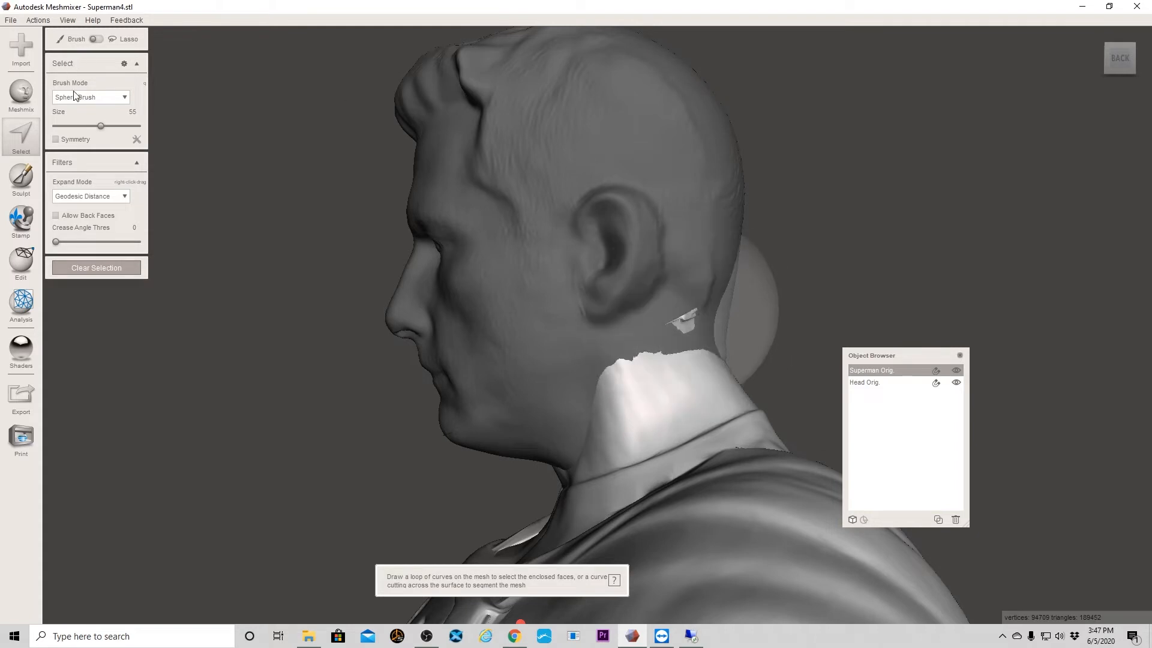
{"action": "left_click_drag", "start_coordinate": [100, 128], "coordinate": [63, 127]}
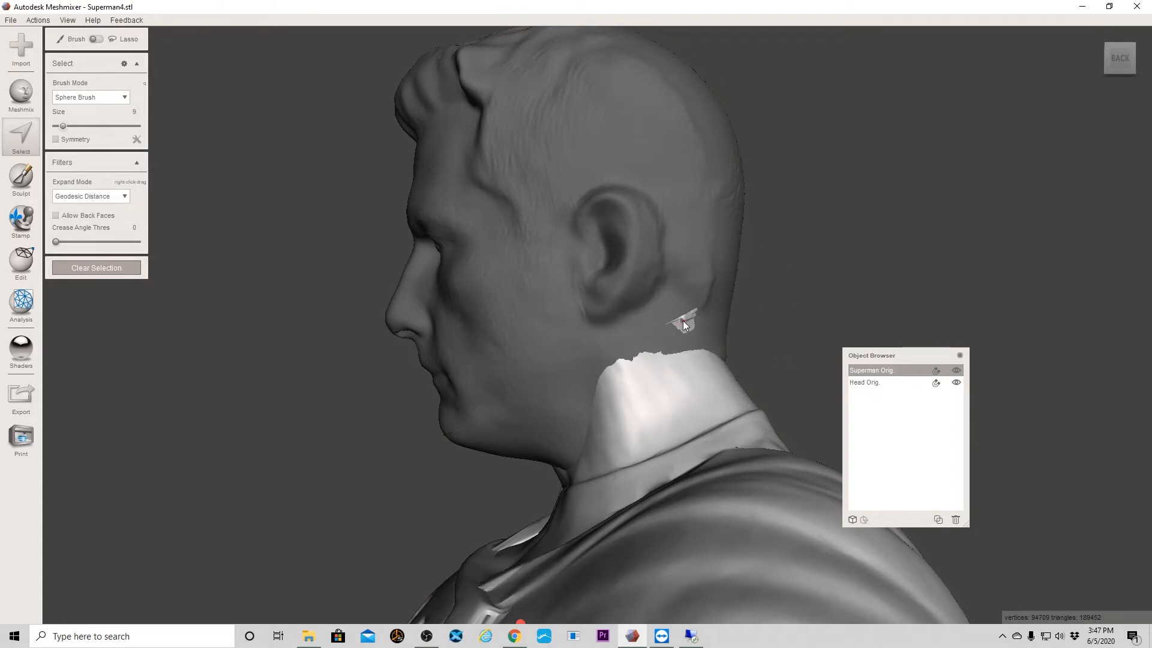
{"action": "right_click_drag", "start_coordinate": [321, 424], "coordinate": [518, 423]}
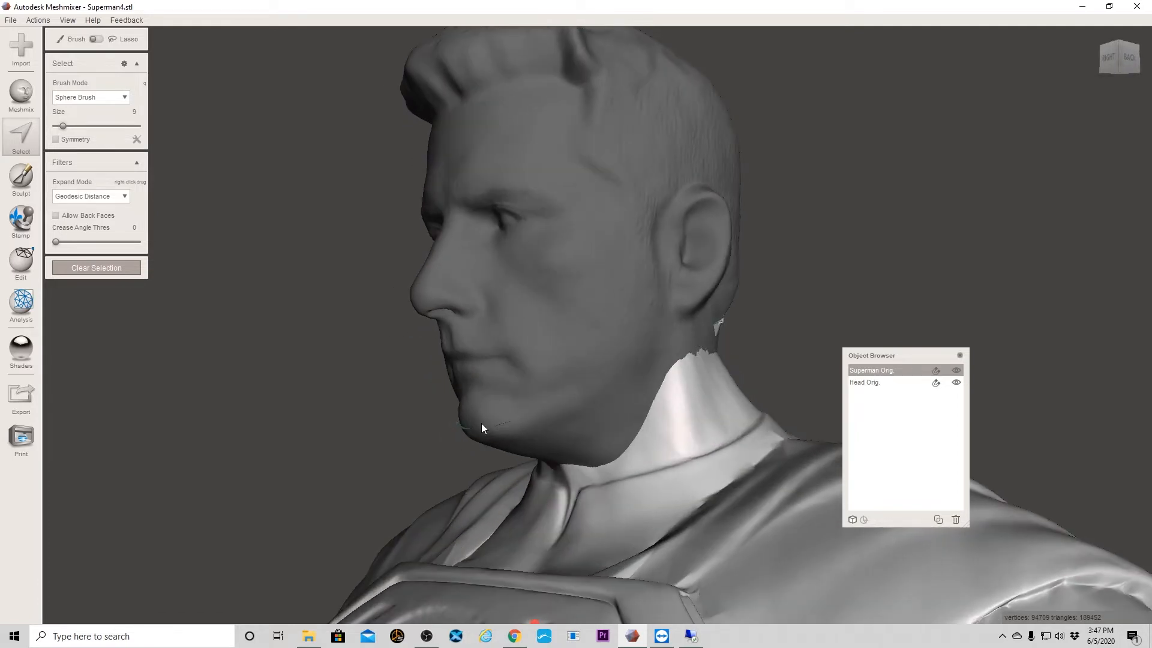
{"action": "right_click_drag", "start_coordinate": [383, 434], "coordinate": [299, 437]}
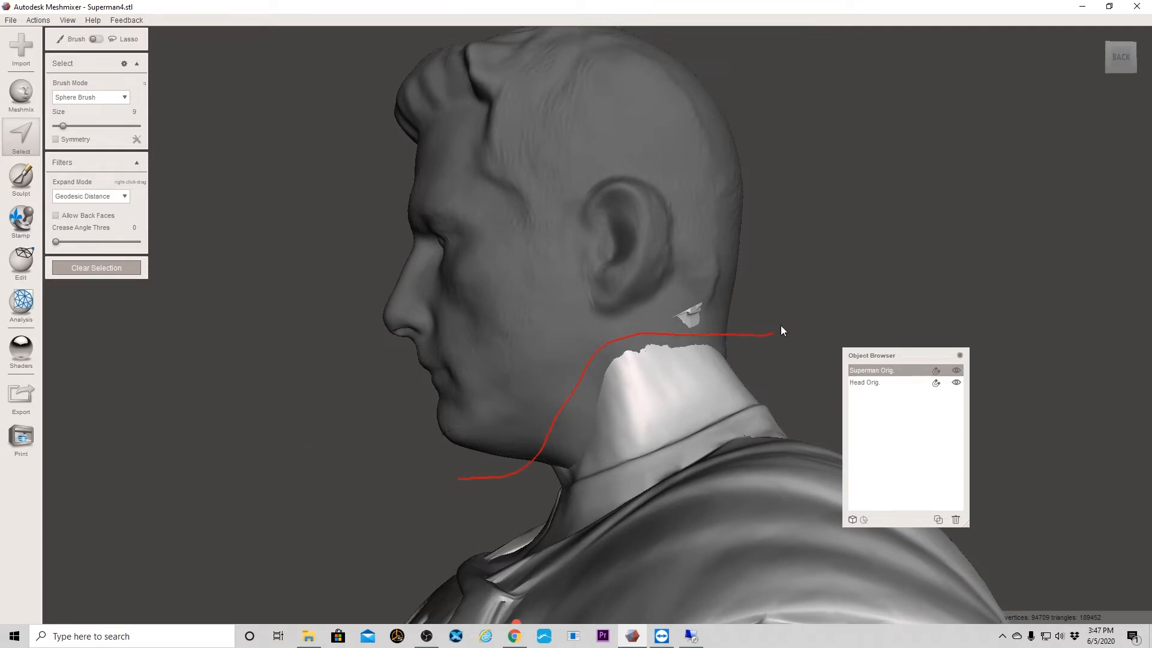
{"action": "left_click_drag", "start_coordinate": [800, 222], "coordinate": [640, 197]}
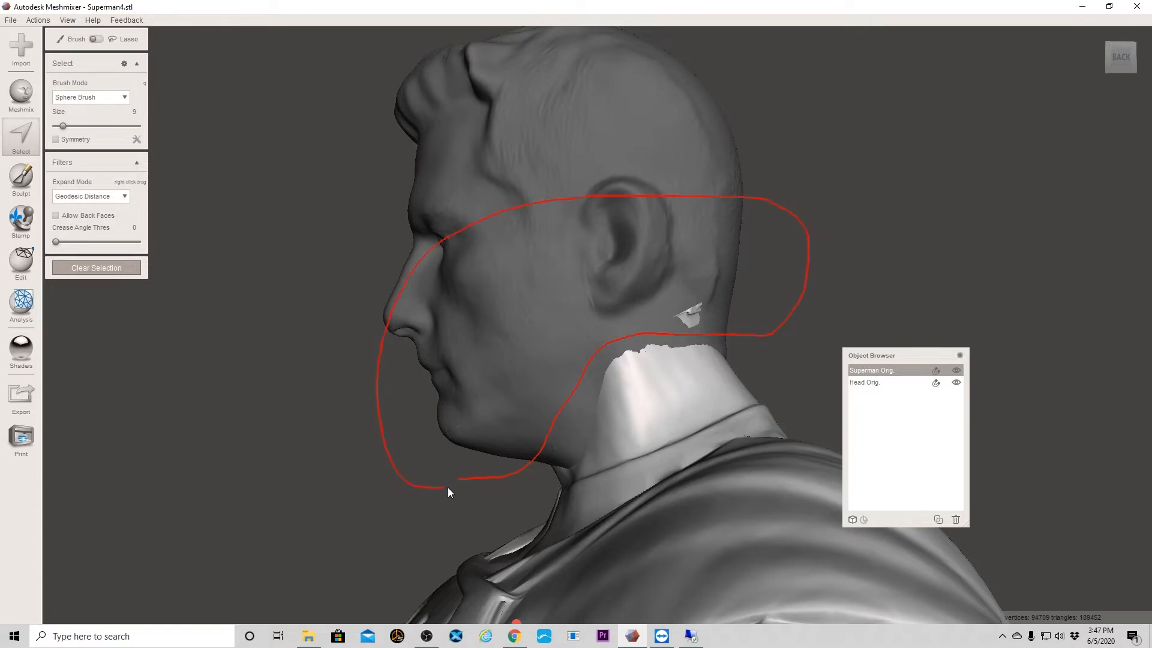
{"action": "left_click_drag", "start_coordinate": [464, 477], "coordinate": [465, 477]}
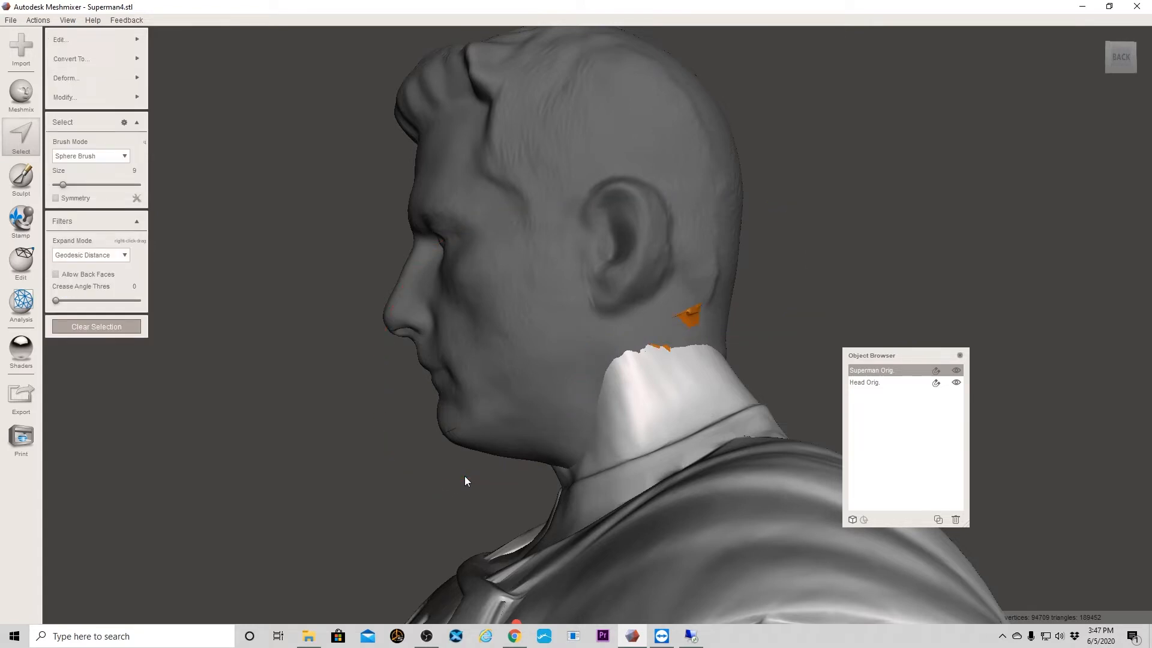
Hide the imported head and delete the selected leftover jaw and nape faces from the bust's neck.
{"action": "left_click", "coordinate": [956, 383]}
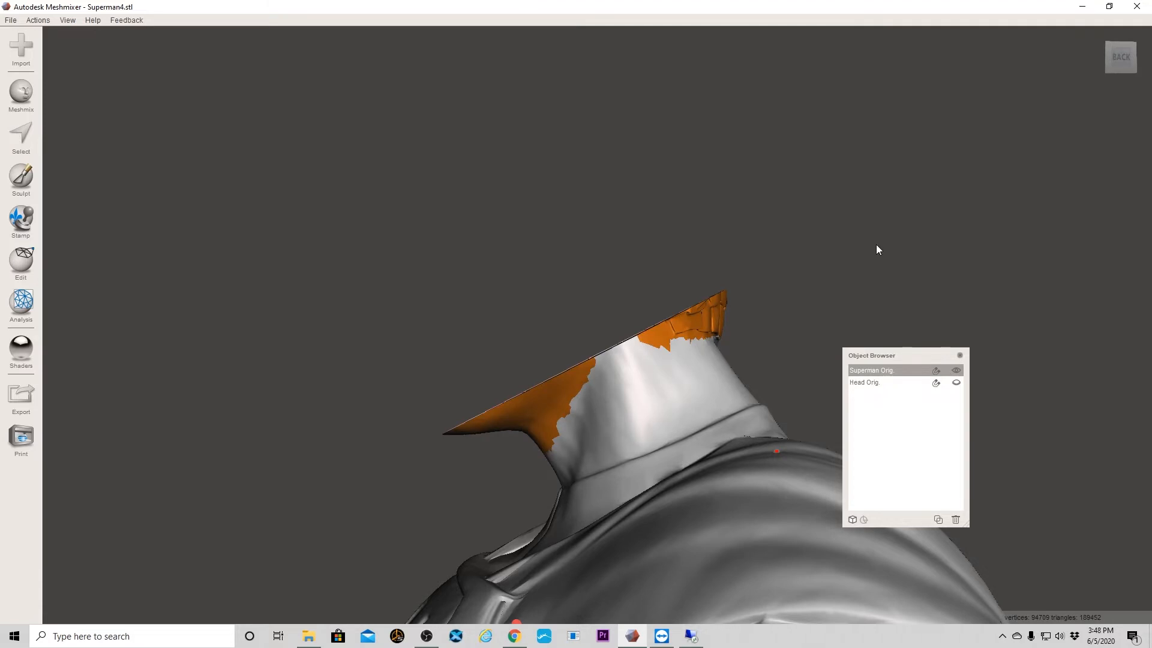
{"action": "mouse_move", "coordinate": [876, 244]}
{"action": "right_mouse_down"}
{"action": "mouse_move", "coordinate": [1031, 240]}
{"action": "mouse_move", "coordinate": [913, 236]}
{"action": "mouse_move", "coordinate": [884, 248]}
{"action": "right_mouse_up"}
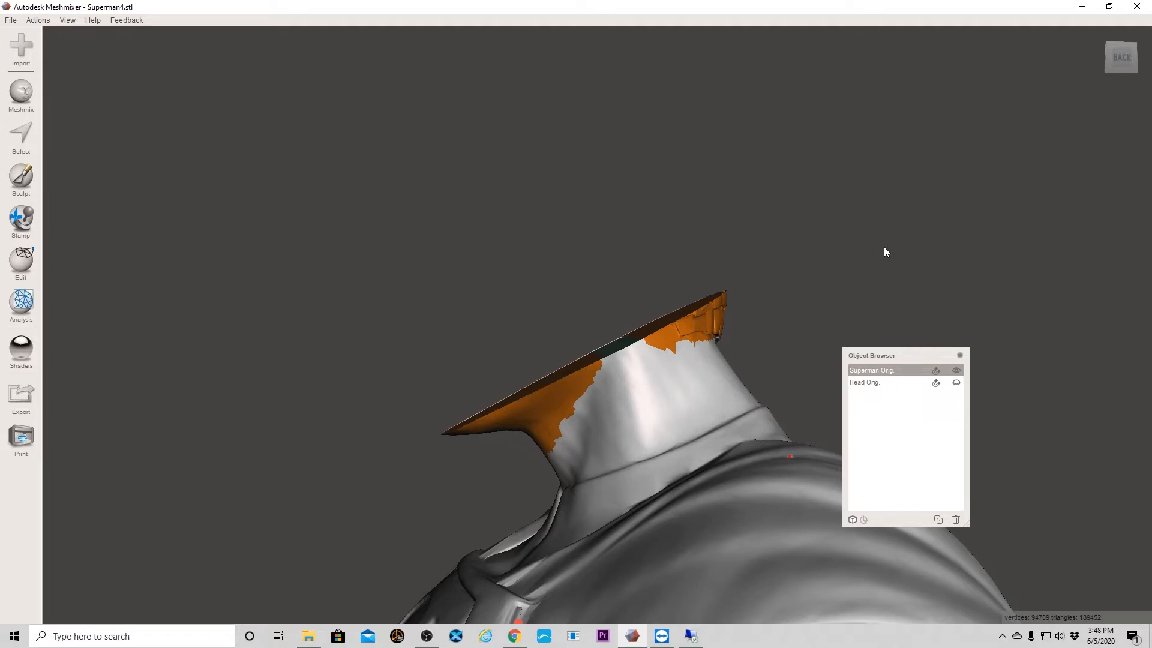
{"action": "key", "text": "Delete"}
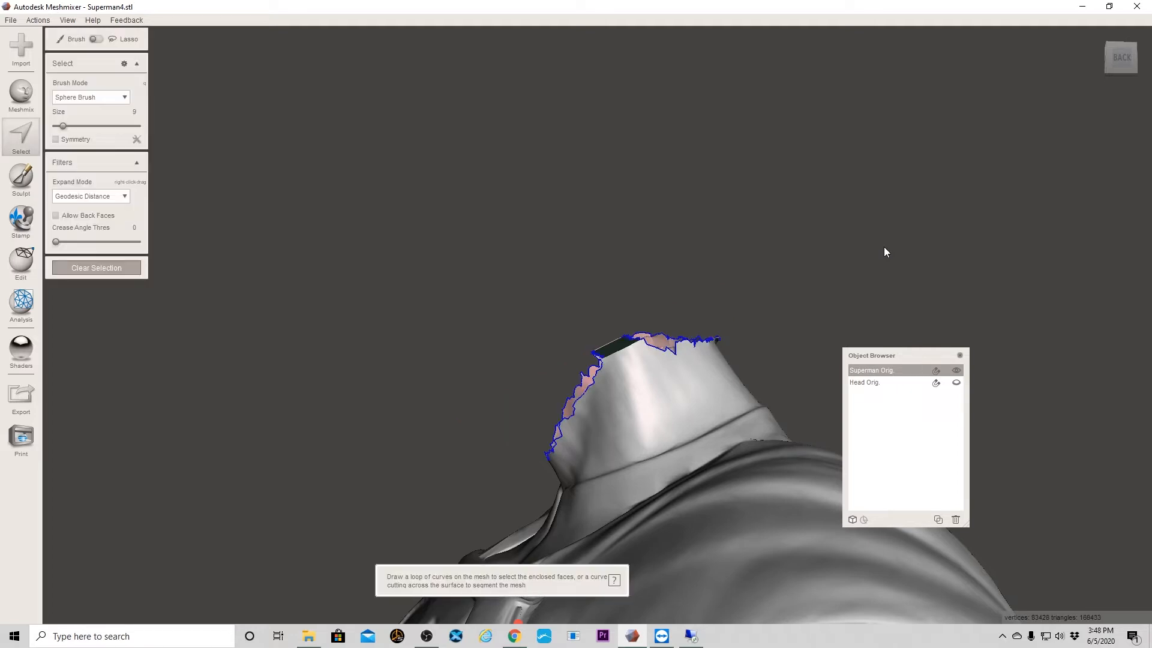
{"action": "mouse_move", "coordinate": [836, 264]}
{"action": "right_mouse_down"}
{"action": "mouse_move", "coordinate": [807, 273]}
{"action": "mouse_move", "coordinate": [888, 322]}
{"action": "mouse_move", "coordinate": [937, 304]}
{"action": "mouse_move", "coordinate": [891, 280]}
{"action": "mouse_move", "coordinate": [783, 278]}
{"action": "mouse_move", "coordinate": [888, 277]}
{"action": "mouse_move", "coordinate": [759, 280]}
{"action": "mouse_move", "coordinate": [832, 284]}
{"action": "right_mouse_up"}
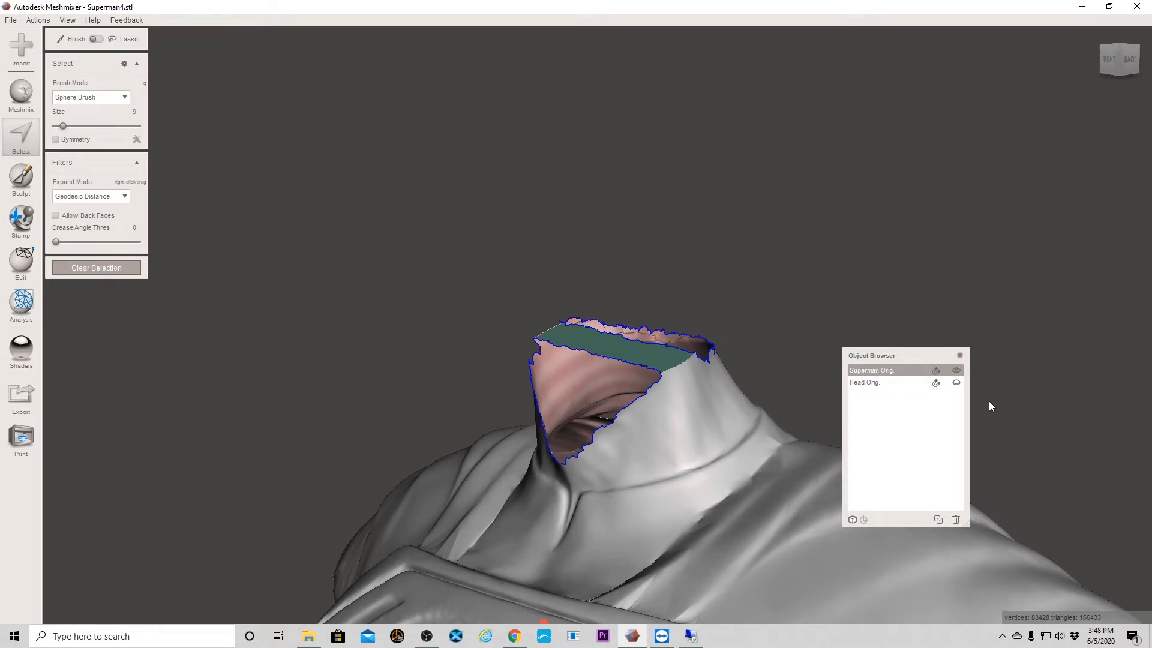
Show the imported head again and check from the side where leftover bust mesh still sticks out behind the ear.
{"action": "left_click", "coordinate": [955, 383]}
{"action": "right_click_drag", "start_coordinate": [844, 235], "coordinate": [671, 243]}
{"action": "right_click_drag", "start_coordinate": [840, 228], "coordinate": [558, 216]}
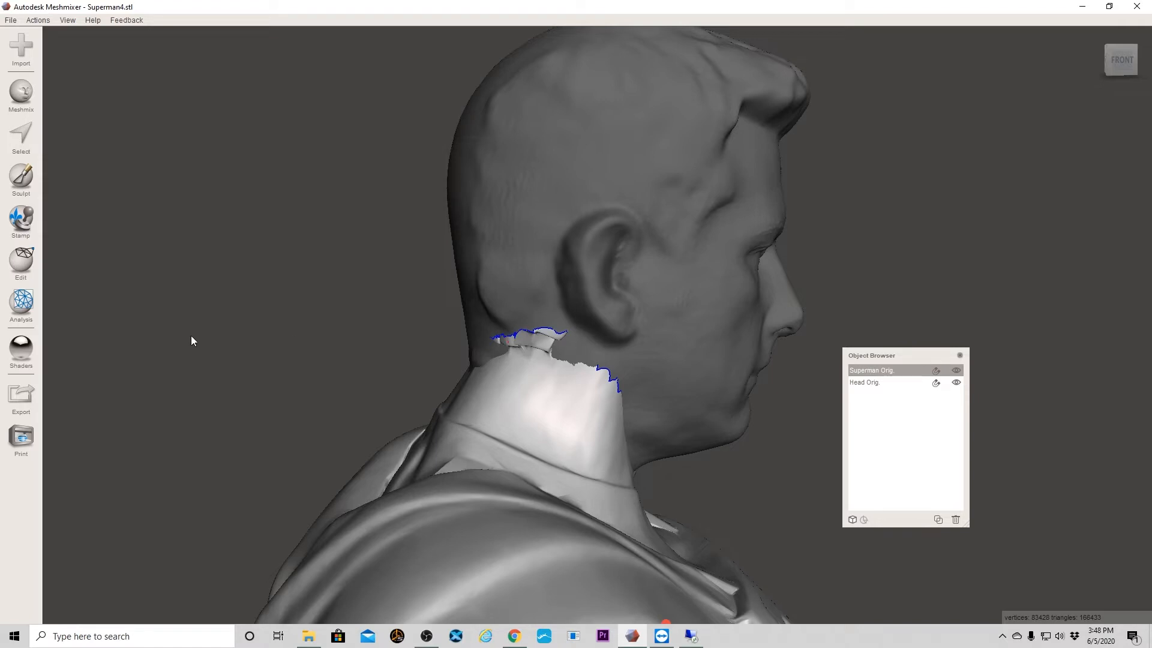
{"action": "left_click", "coordinate": [18, 139]}
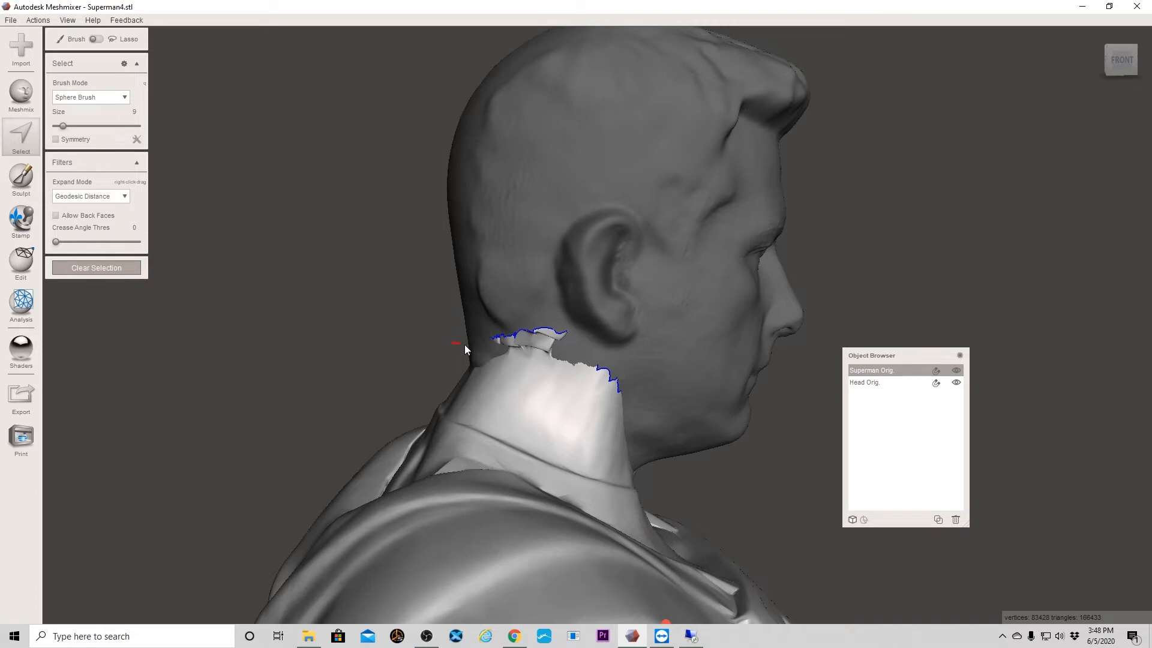
{"action": "mouse_move", "coordinate": [522, 350]}
{"action": "left_mouse_down"}
{"action": "mouse_move", "coordinate": [577, 354]}
{"action": "mouse_move", "coordinate": [575, 324]}
{"action": "mouse_move", "coordinate": [454, 340]}
{"action": "left_mouse_up"}
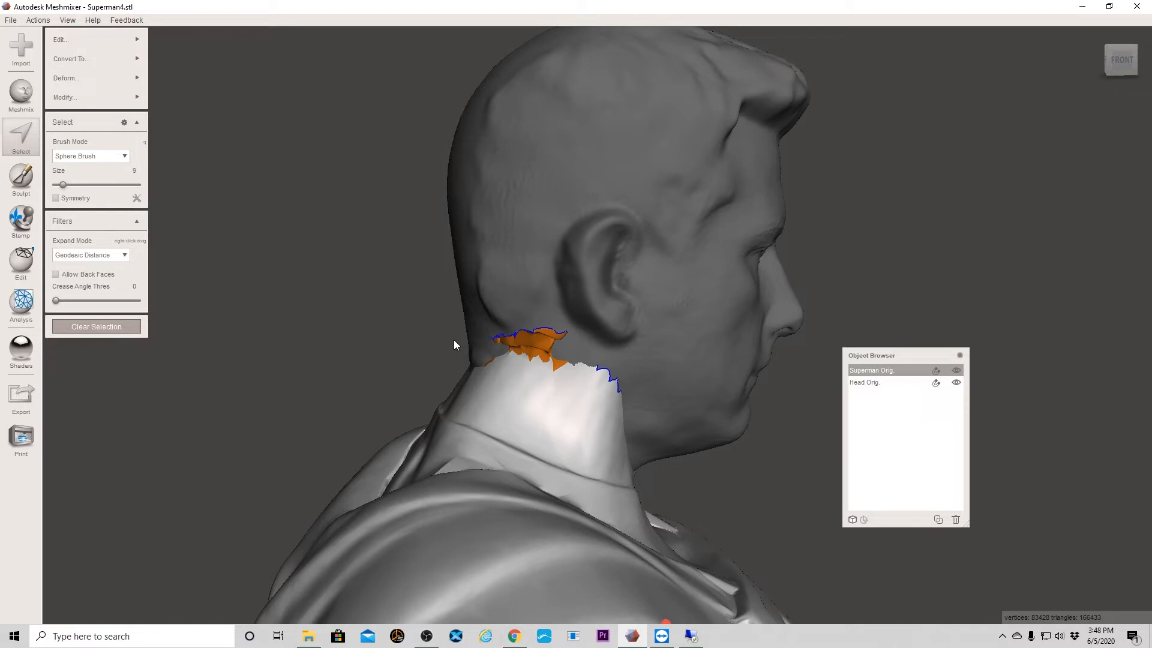
{"action": "scroll", "coordinate": [453, 339], "scroll_direction": "up", "scroll_amount": 3}
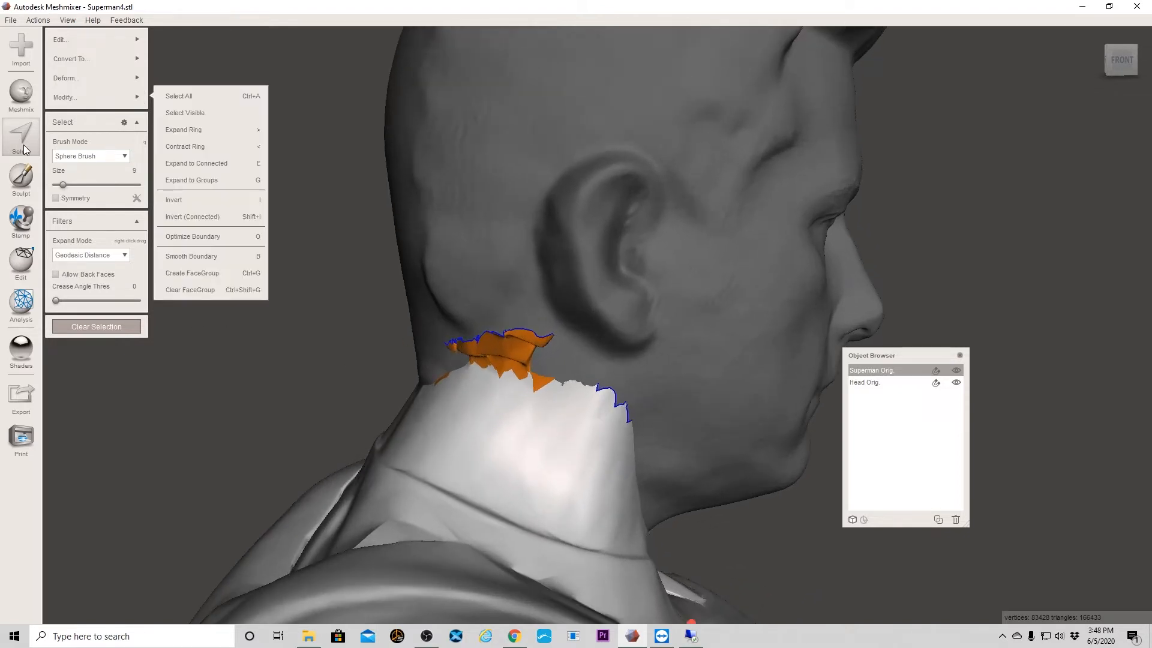
{"action": "left_click", "coordinate": [20, 139]}
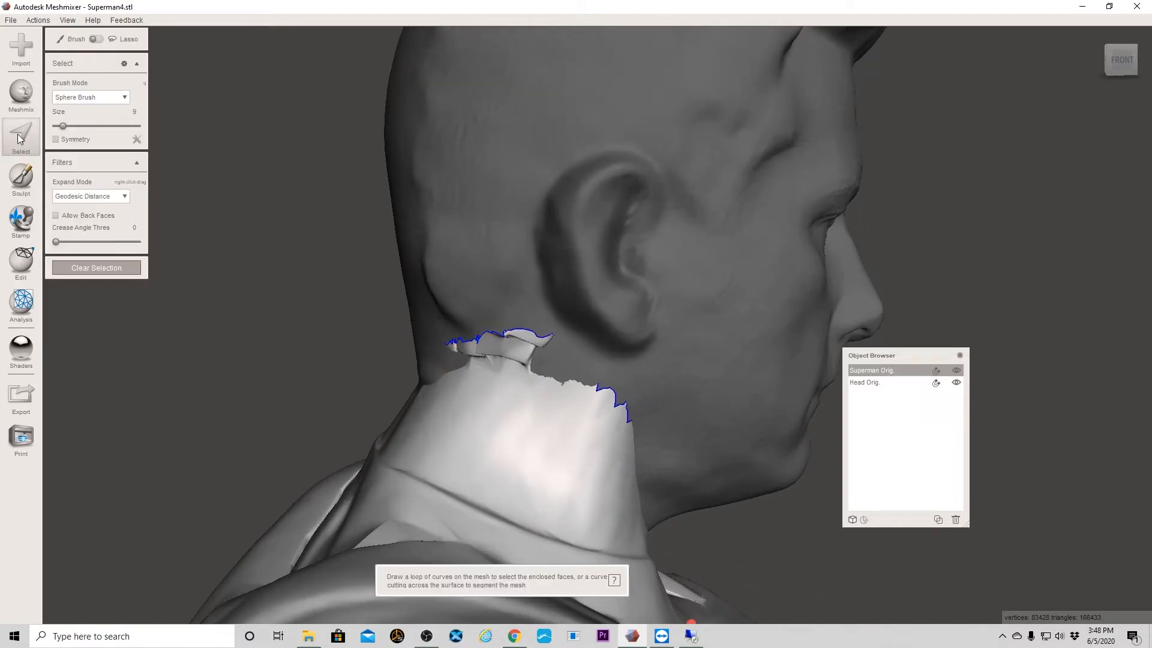
Set the selection brush size to 20, select the leftover flap above the neck behind the ear and delete it.
{"action": "left_click_drag", "start_coordinate": [63, 126], "coordinate": [72, 126]}
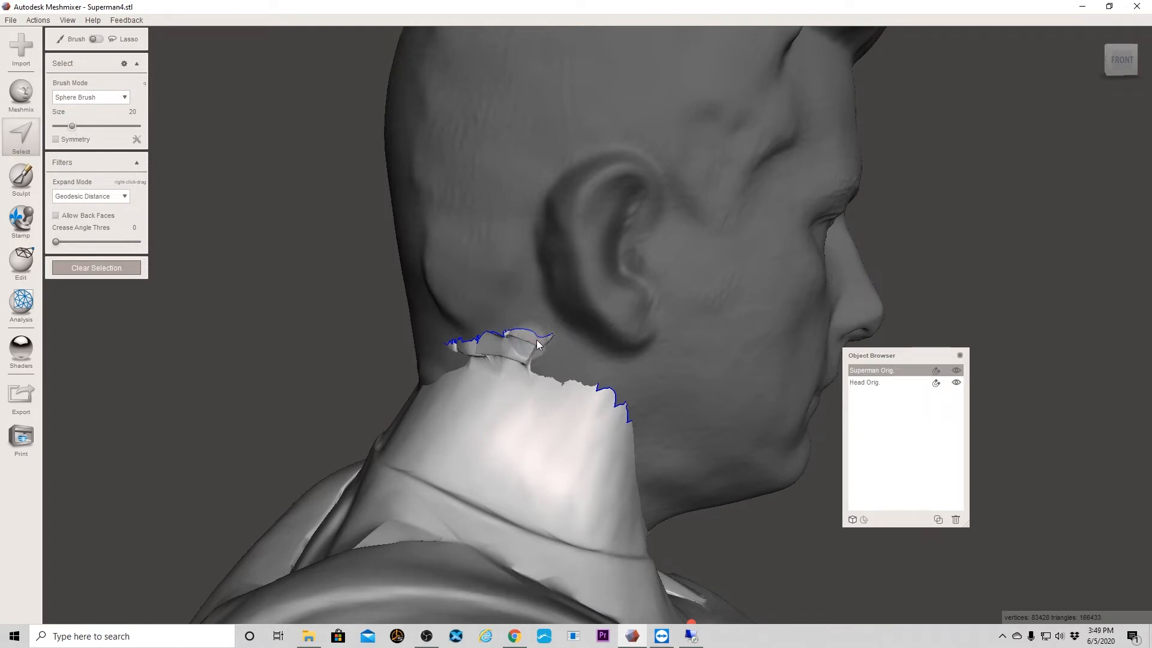
{"action": "mouse_move", "coordinate": [532, 337]}
{"action": "left_mouse_down"}
{"action": "mouse_move", "coordinate": [543, 334]}
{"action": "mouse_move", "coordinate": [435, 341]}
{"action": "left_mouse_up"}
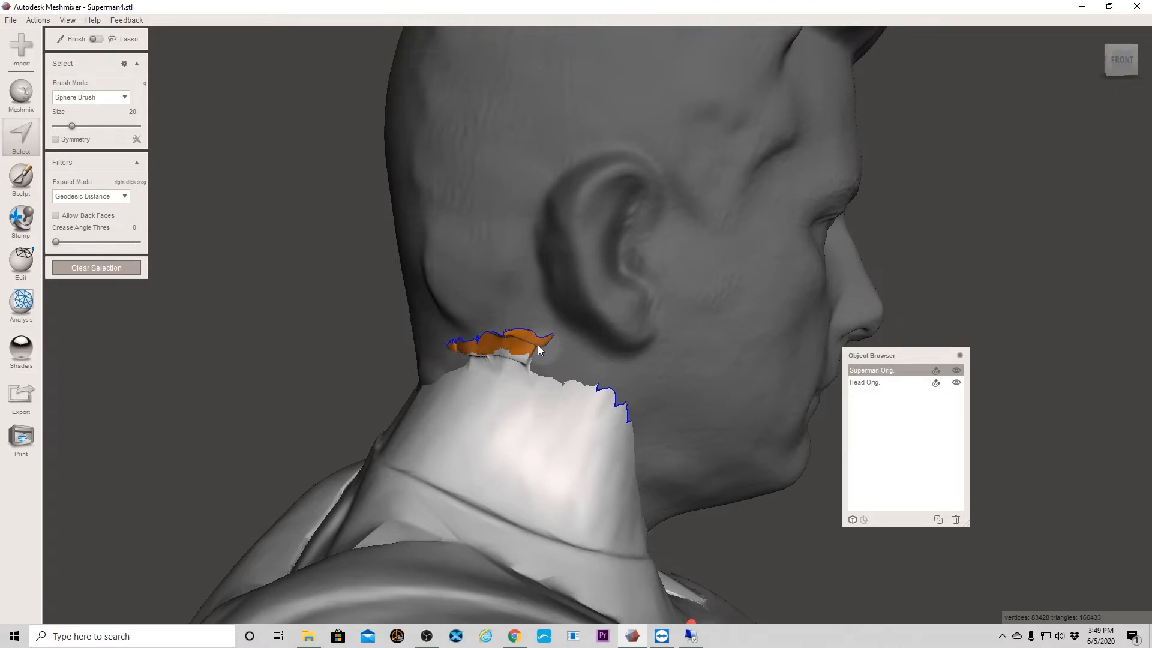
{"action": "left_click_drag", "start_coordinate": [519, 342], "coordinate": [496, 332]}
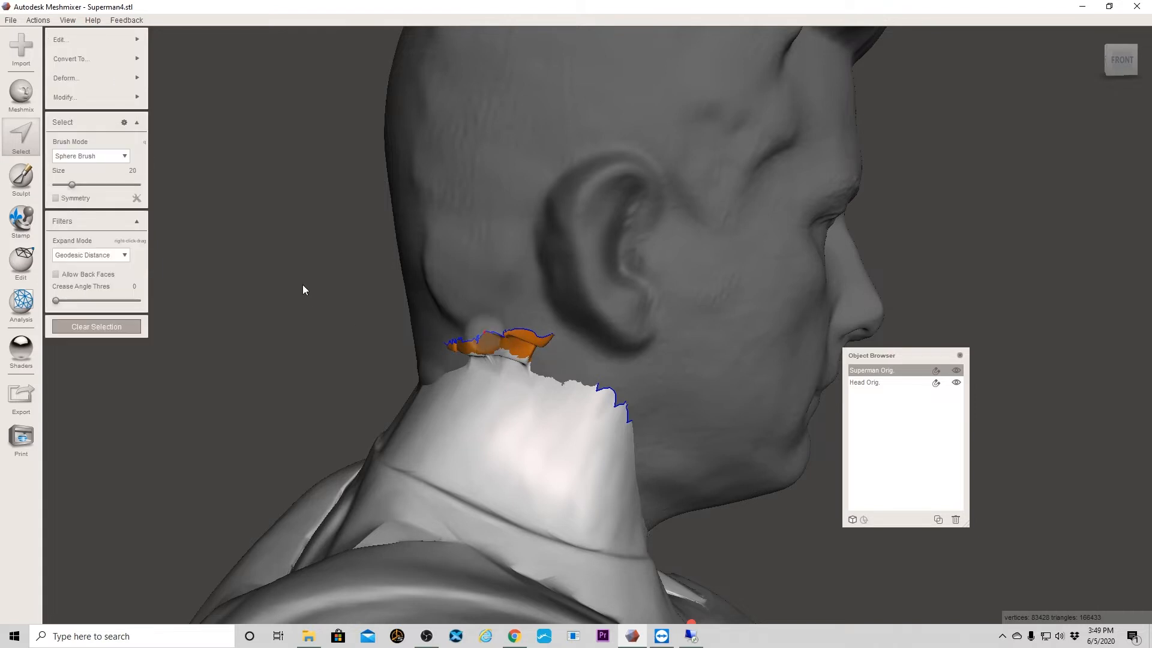
{"action": "key", "text": "Delete"}
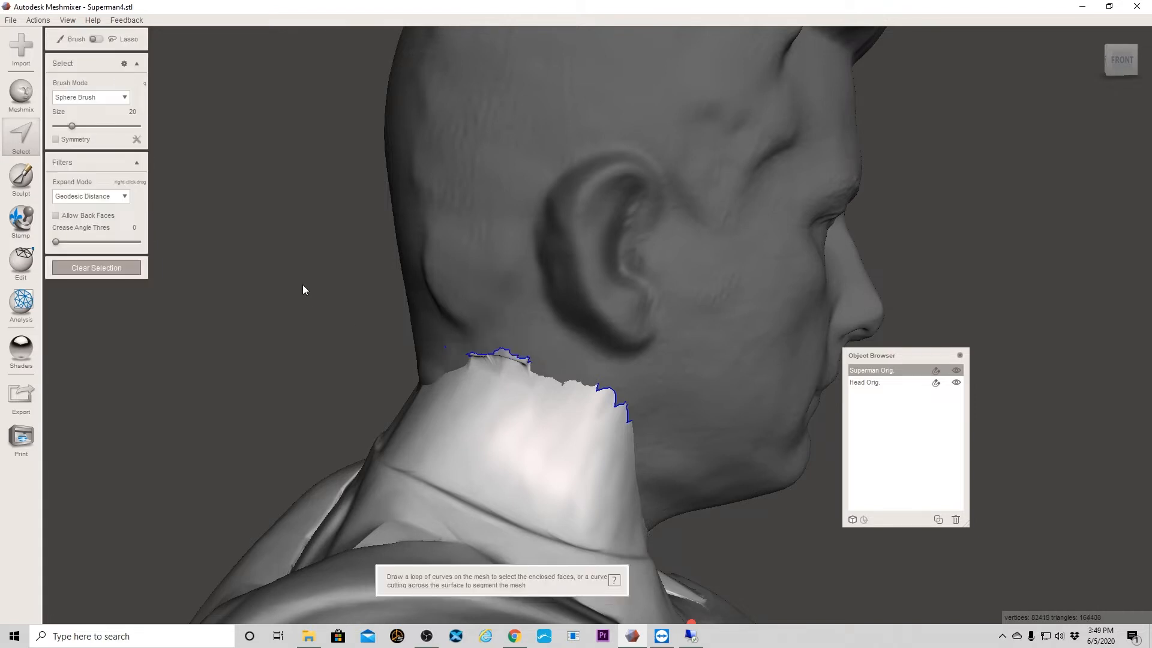
Check the neck from the front, then hide the imported head to expose the bust's open neck from the side.
{"action": "right_click_drag", "start_coordinate": [312, 335], "coordinate": [118, 342]}
{"action": "mouse_move", "coordinate": [247, 350]}
{"action": "right_mouse_down"}
{"action": "mouse_move", "coordinate": [141, 367]}
{"action": "mouse_move", "coordinate": [327, 324]}
{"action": "mouse_move", "coordinate": [586, 349]}
{"action": "mouse_move", "coordinate": [259, 354]}
{"action": "right_mouse_up"}
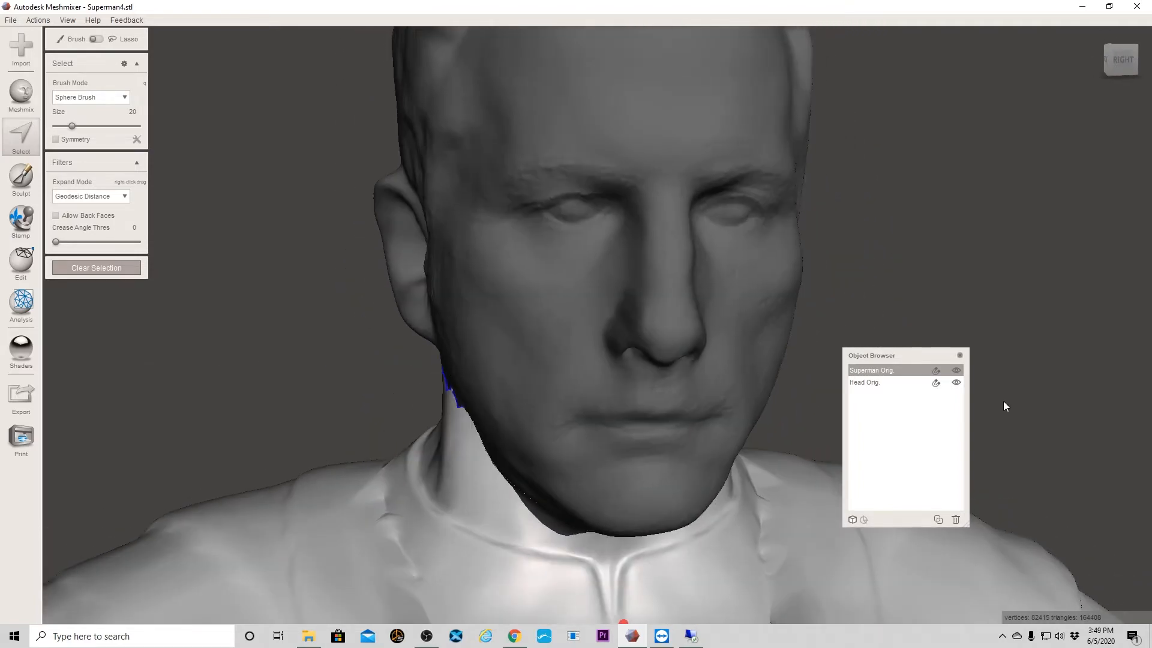
{"action": "left_click", "coordinate": [962, 384]}
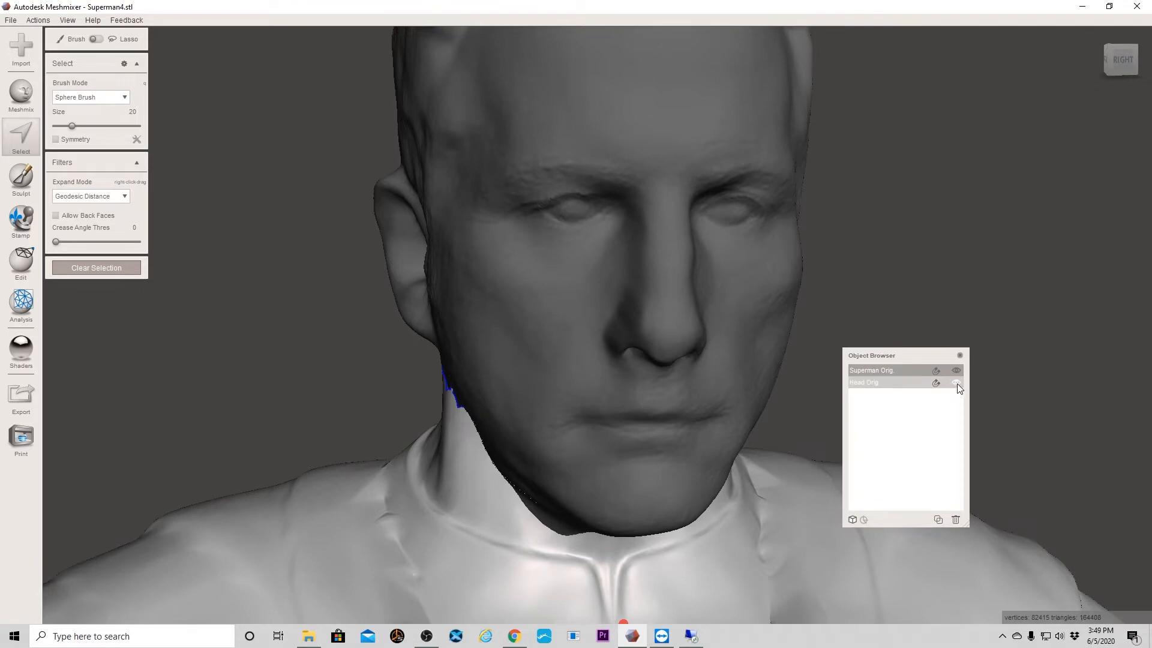
{"action": "left_click", "coordinate": [956, 383]}
{"action": "right_click_drag", "start_coordinate": [790, 235], "coordinate": [910, 254]}
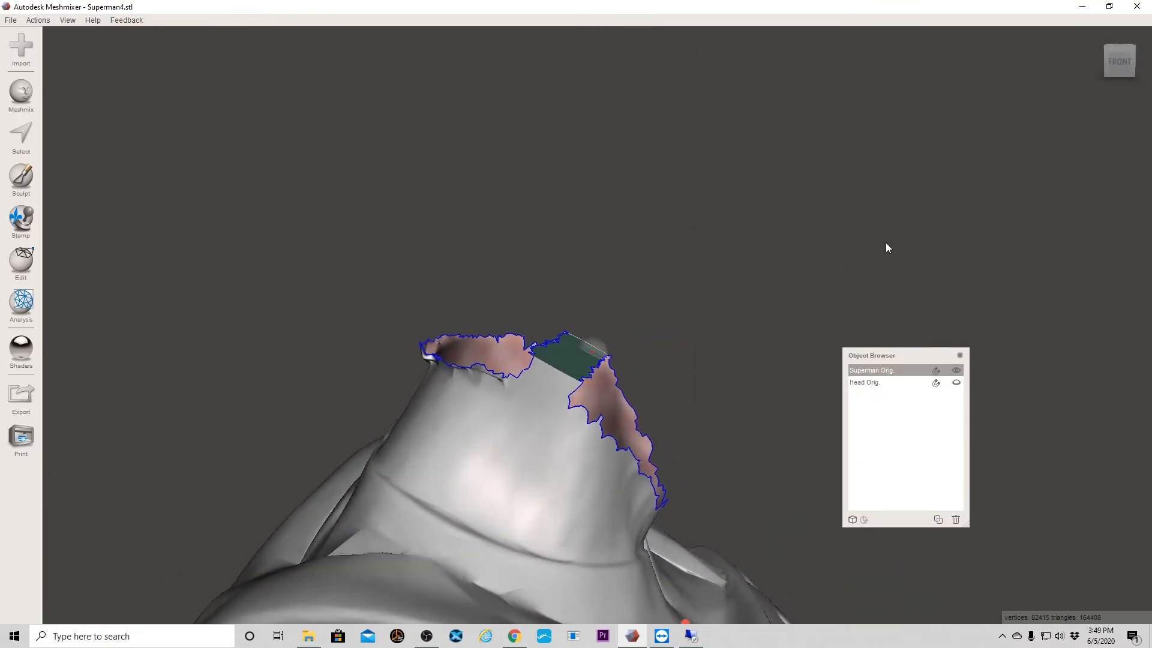
Run Make Solid on the Superman bust with solid accuracy 512 and mesh density 512, and update the preview.
{"action": "left_click", "coordinate": [23, 259]}
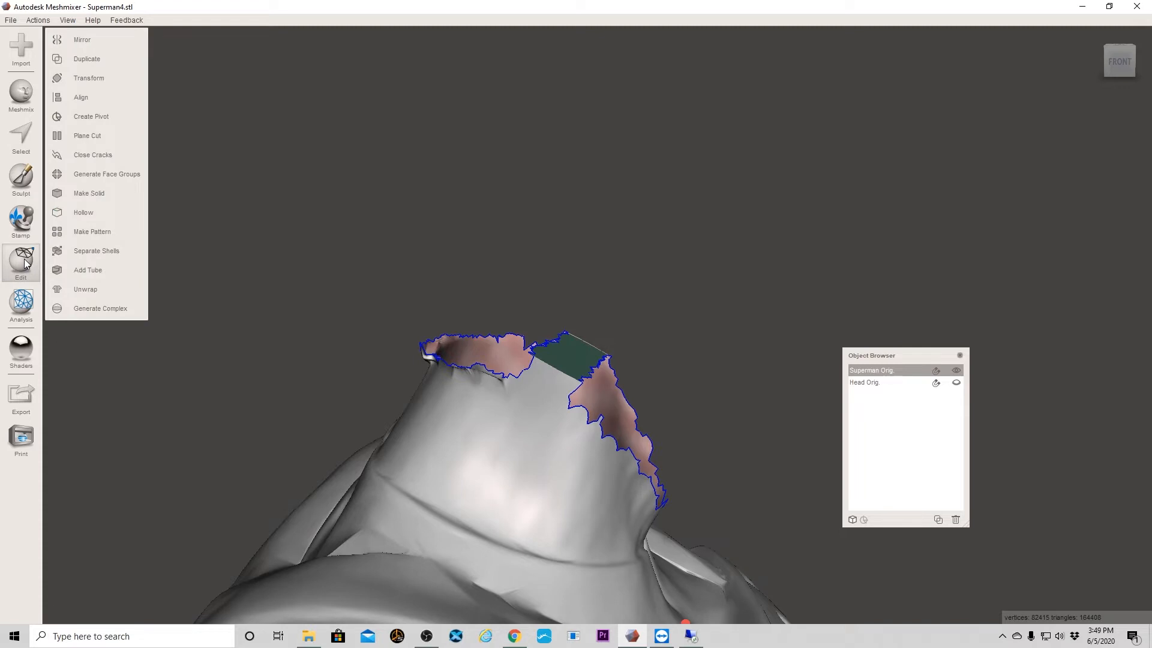
{"action": "left_click", "coordinate": [96, 194]}
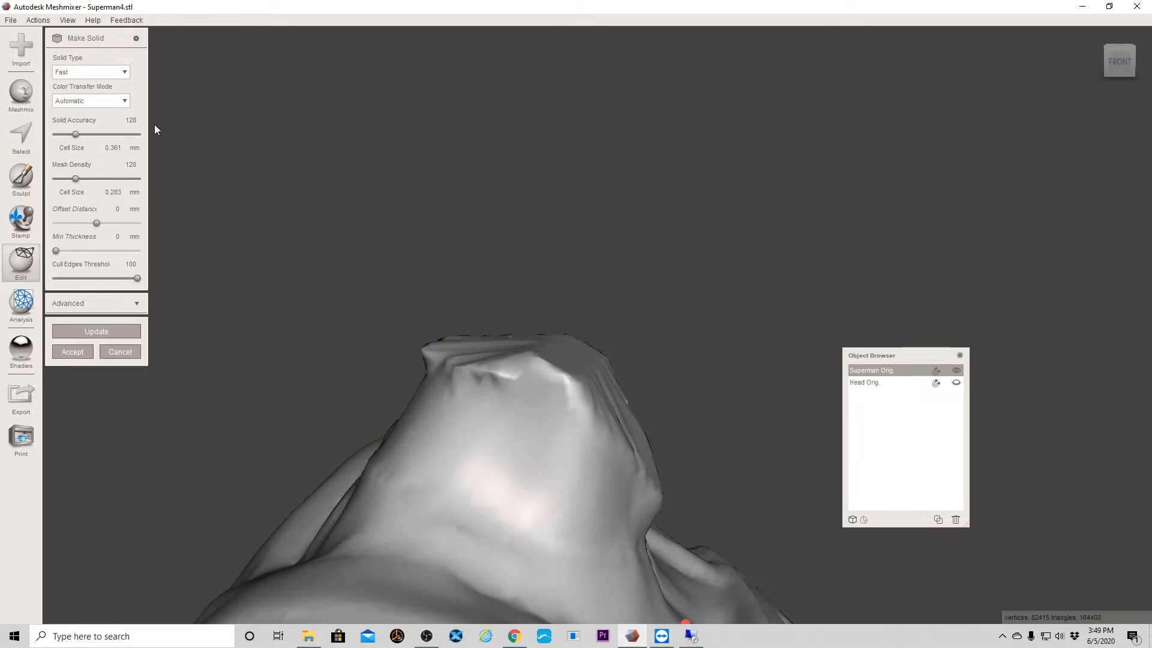
{"action": "left_click_drag", "start_coordinate": [77, 134], "coordinate": [144, 144]}
{"action": "left_click_drag", "start_coordinate": [79, 179], "coordinate": [134, 180]}
{"action": "left_click", "coordinate": [127, 333]}
{"action": "right_click_drag", "start_coordinate": [697, 319], "coordinate": [588, 307]}
{"action": "scroll", "coordinate": [586, 308], "scroll_direction": "down", "scroll_amount": 5}
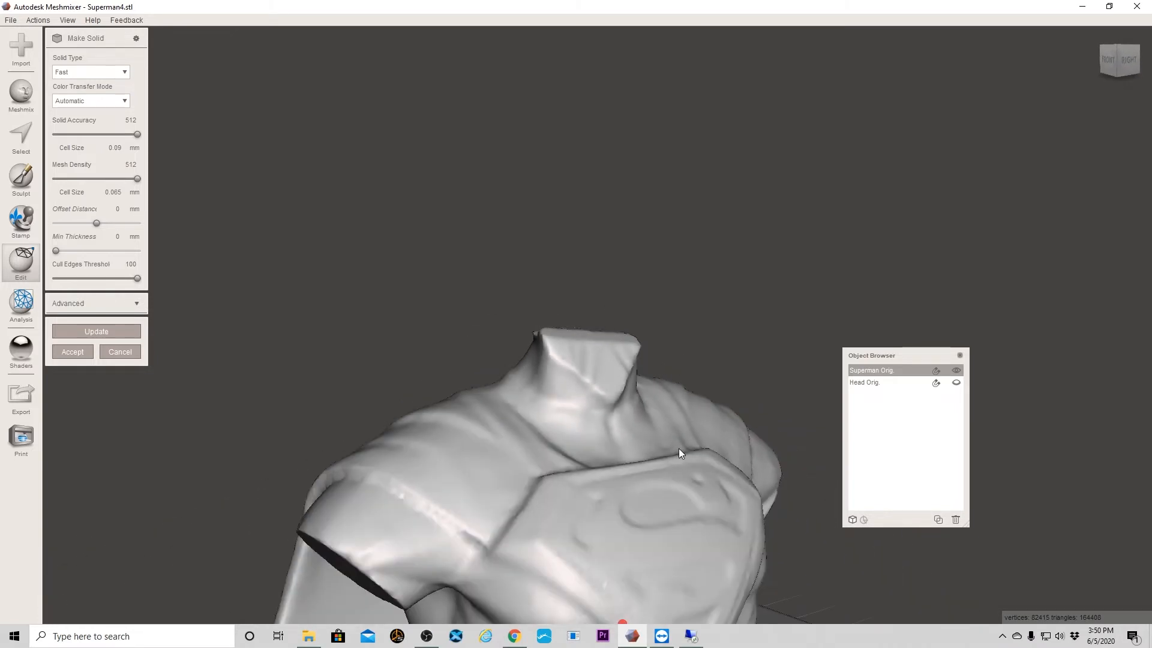
{"action": "scroll", "coordinate": [684, 480], "scroll_direction": "down", "scroll_amount": 1}
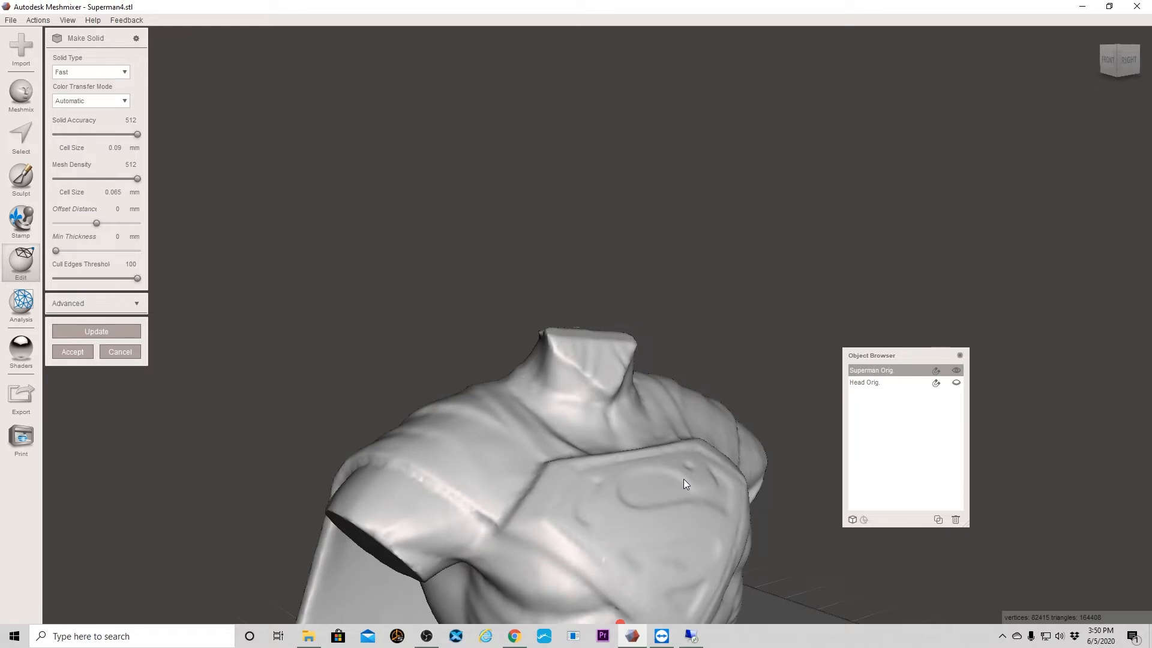
{"action": "left_click", "coordinate": [93, 336]}
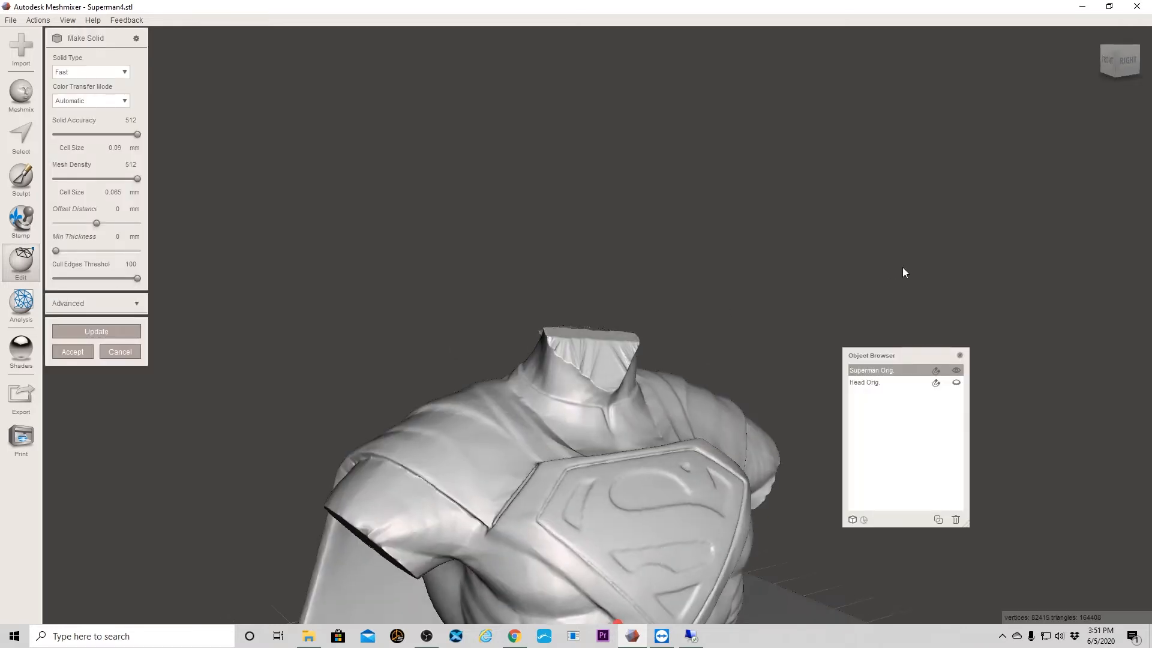
Inspect the solid preview's neck, chest emblem and base from several sides, then accept the Make Solid result.
{"action": "right_click_drag", "start_coordinate": [902, 268], "coordinate": [850, 283]}
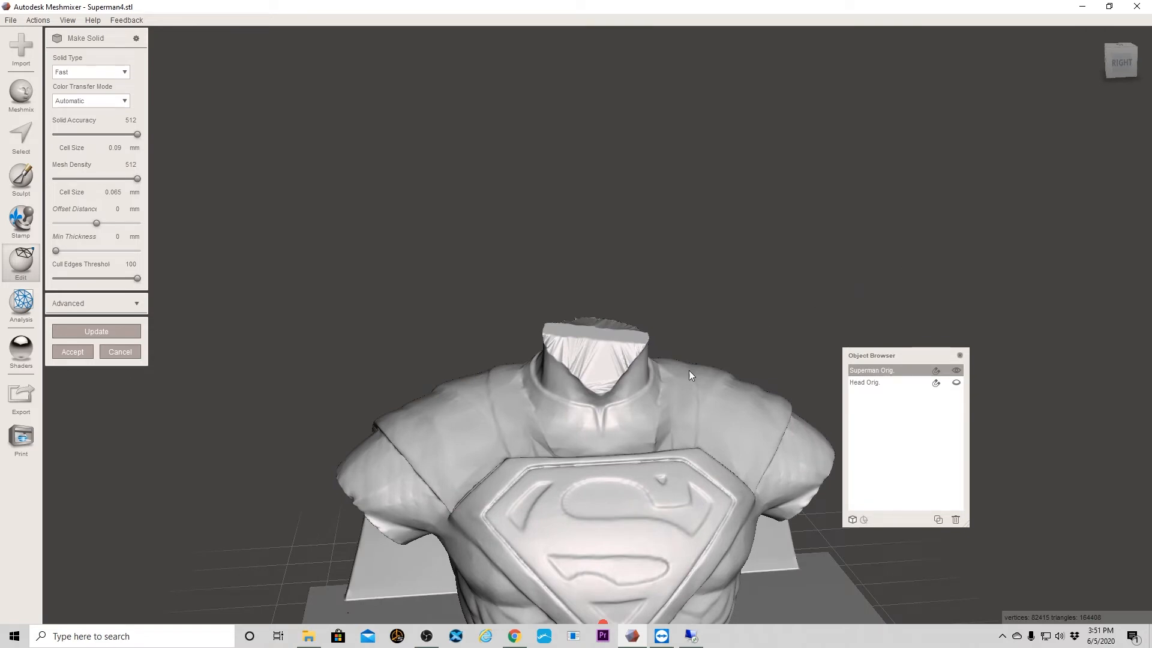
{"action": "right_click_drag", "start_coordinate": [688, 369], "coordinate": [743, 270]}
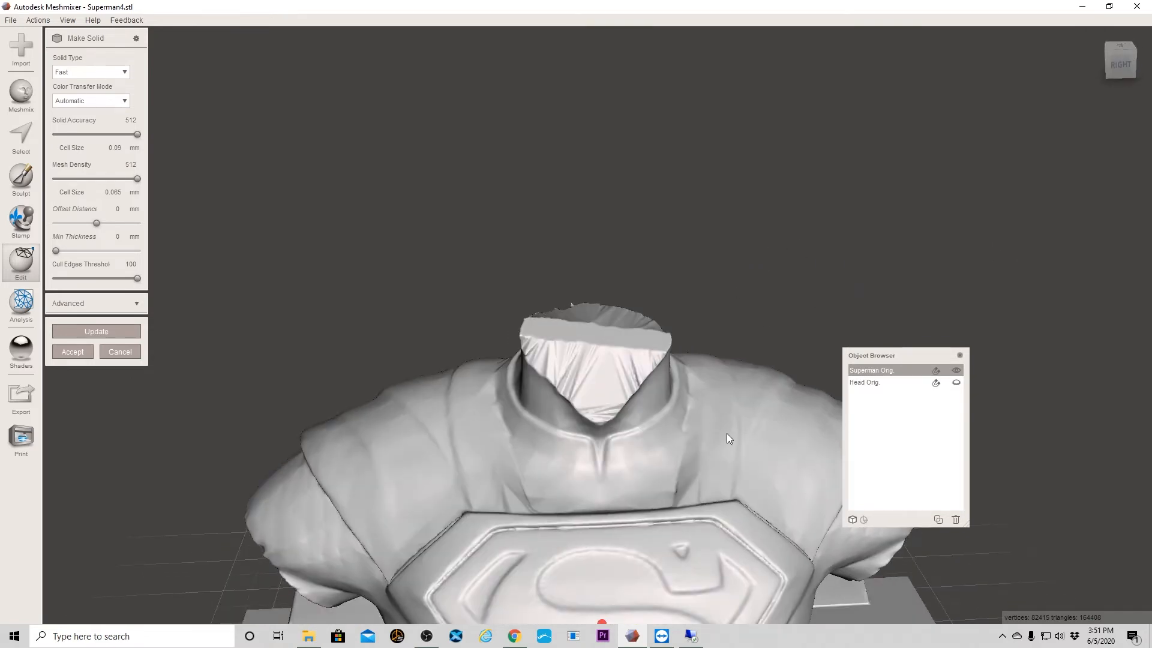
{"action": "right_click_drag", "start_coordinate": [726, 433], "coordinate": [592, 345]}
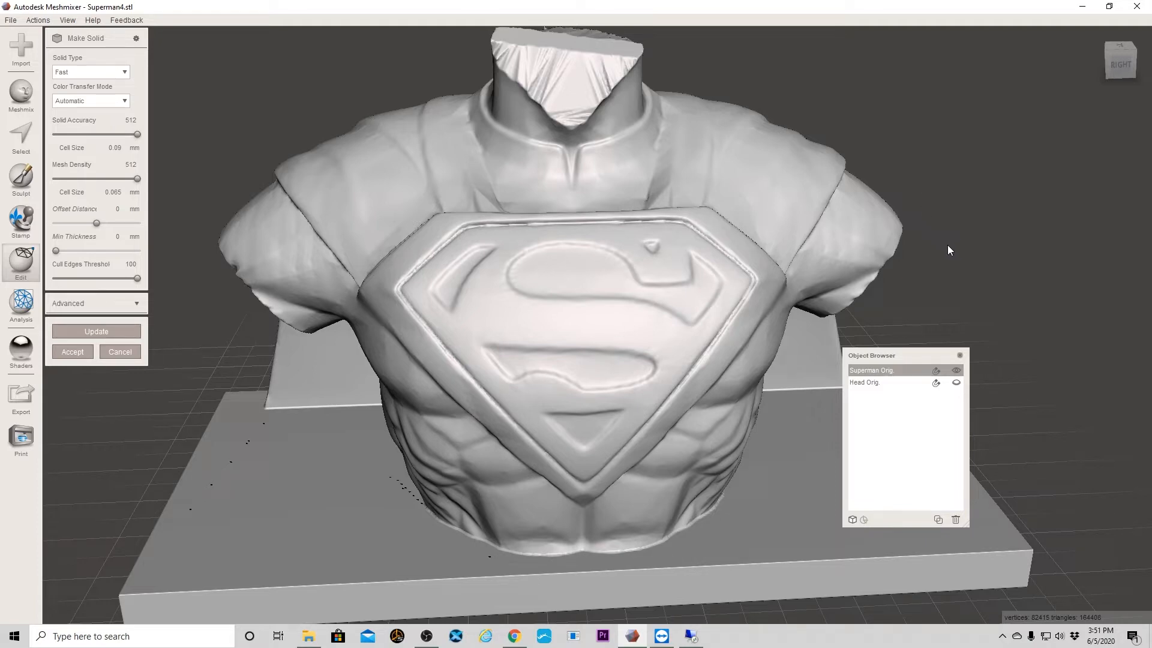
{"action": "scroll", "coordinate": [936, 282], "scroll_direction": "up", "scroll_amount": 3}
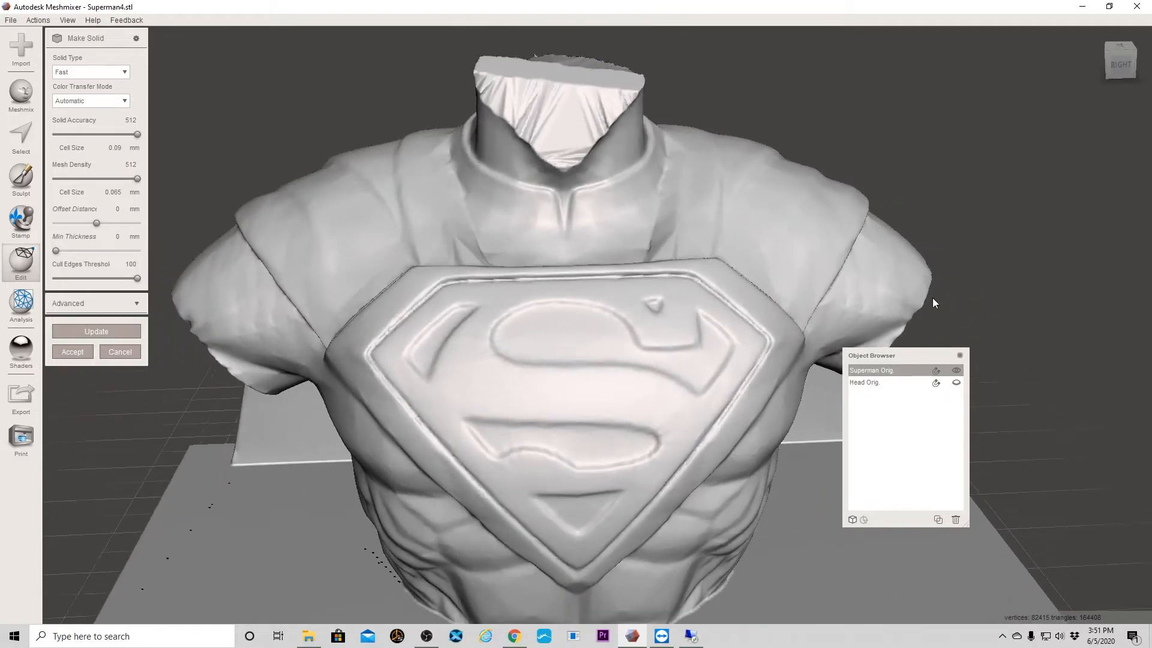
{"action": "scroll", "coordinate": [932, 298], "scroll_direction": "down", "scroll_amount": 3}
{"action": "right_click_drag", "start_coordinate": [912, 256], "coordinate": [1014, 251]}
{"action": "scroll", "coordinate": [840, 231], "scroll_direction": "down", "scroll_amount": 3}
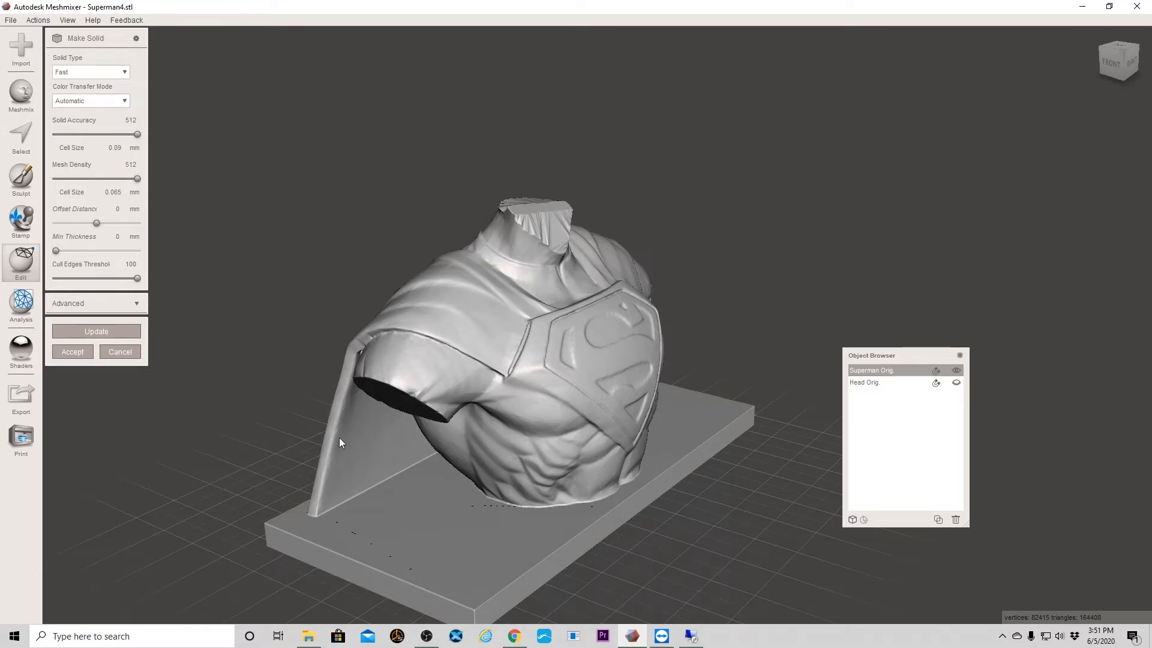
{"action": "left_click", "coordinate": [71, 352]}
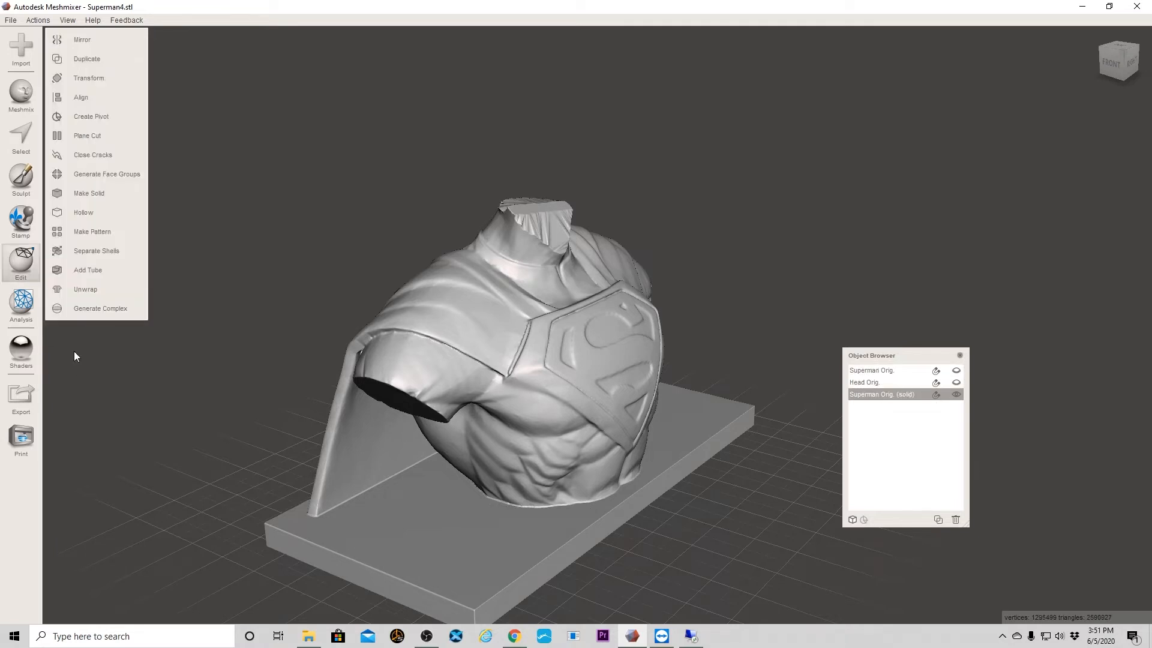
Rename the new solid bust object as "Superman Solid".
{"action": "left_click", "coordinate": [894, 393]}
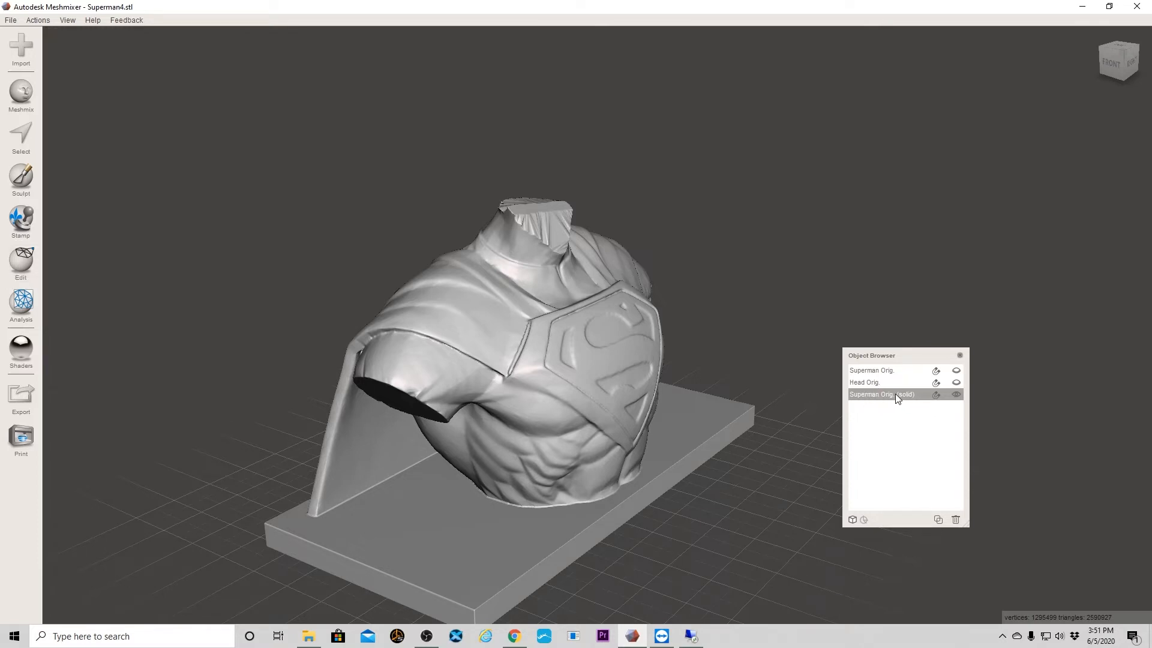
{"action": "double_click", "coordinate": [896, 393]}
{"action": "key", "text": "ctrl+a"}
{"action": "type", "text": "Superman Solid"}
{"action": "key", "text": "Return"}
Run the Inspector on Superman Solid with Flat Fill, auto-repair all defects and view the repaired bust.
{"action": "left_click", "coordinate": [24, 305]}
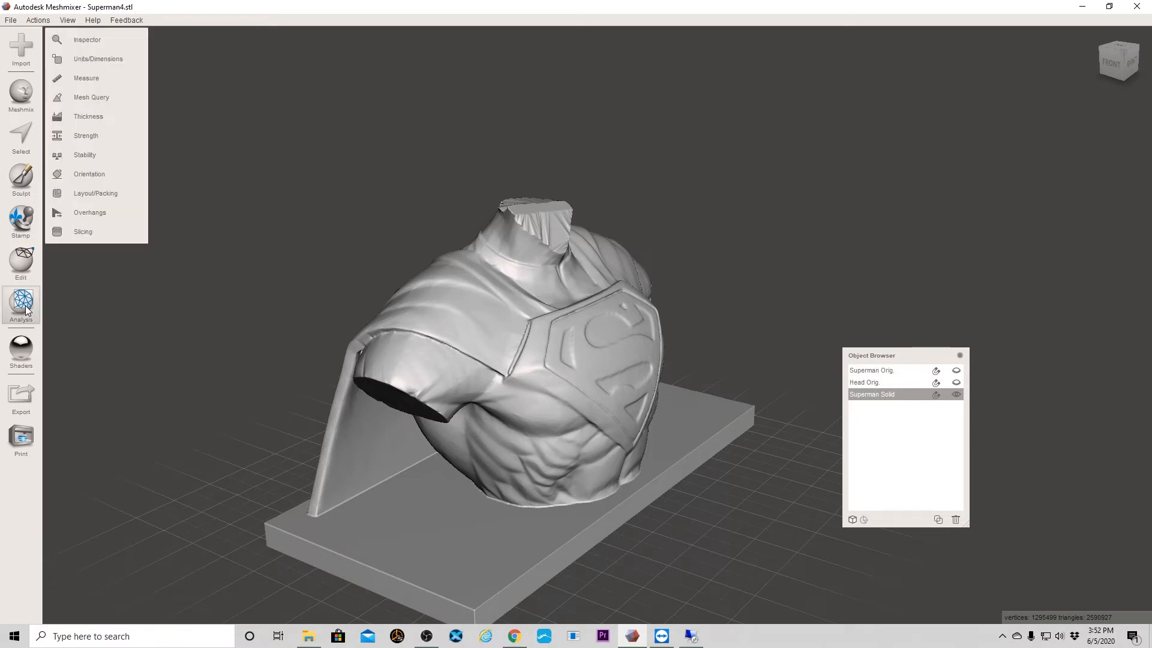
{"action": "left_click", "coordinate": [91, 40]}
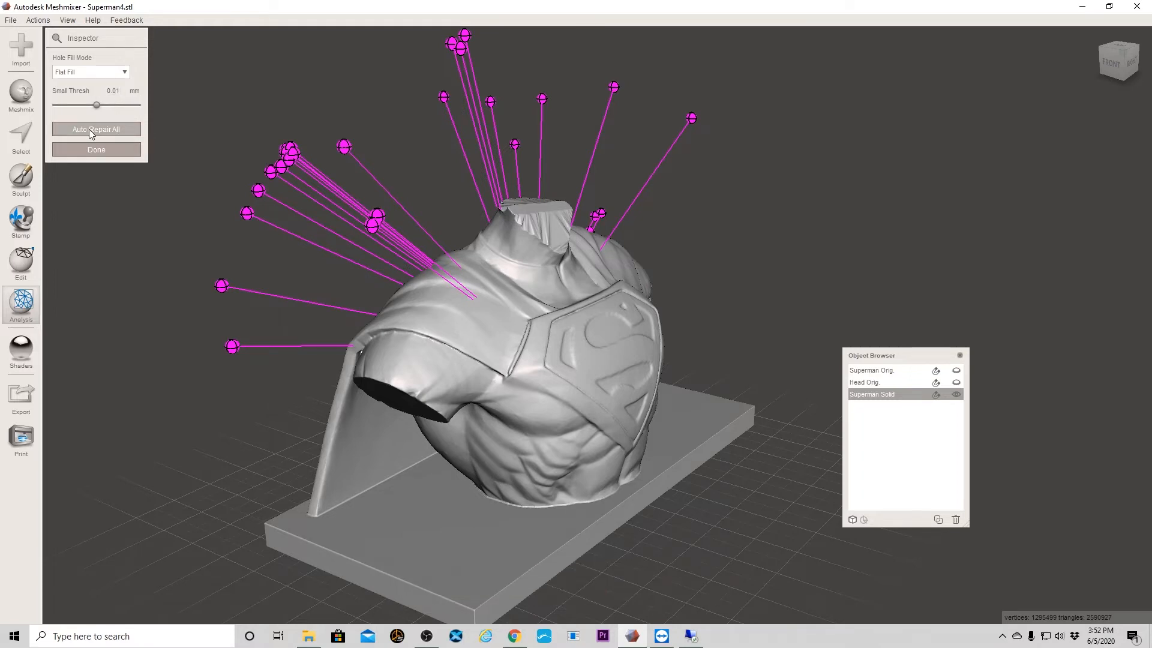
{"action": "left_click", "coordinate": [88, 130]}
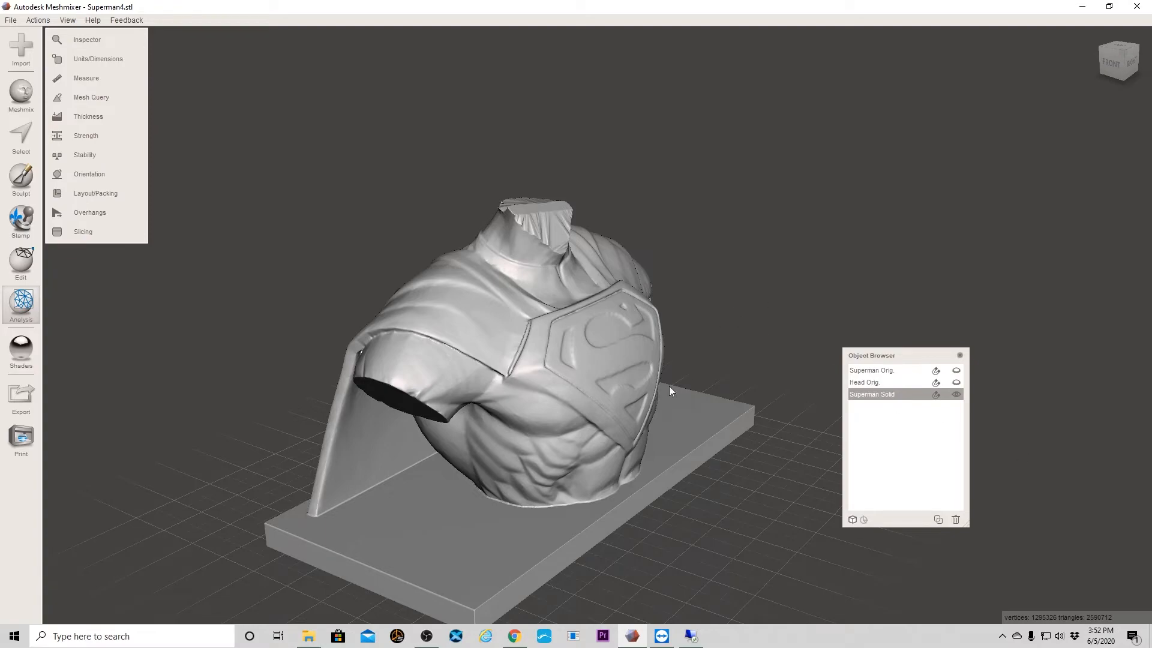
{"action": "right_click_drag", "start_coordinate": [670, 390], "coordinate": [554, 402]}
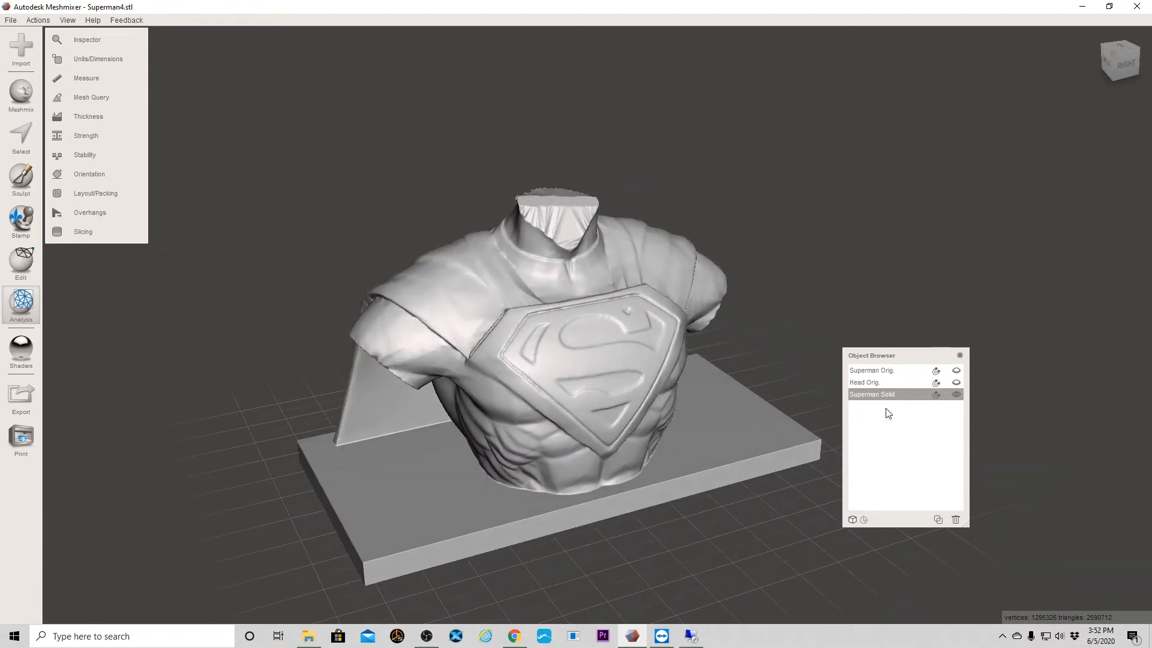
Select the Superman Orig object, check which mesh it is by toggling its visibility, and delete it.
{"action": "left_click", "coordinate": [882, 375]}
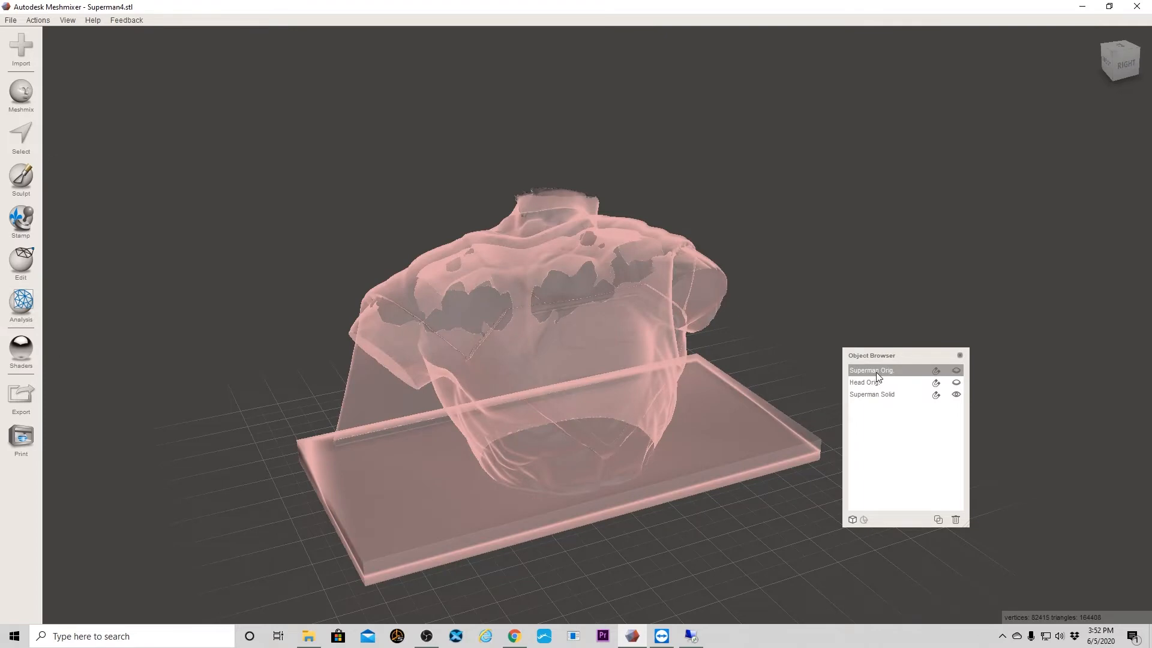
{"action": "left_click", "coordinate": [956, 372]}
{"action": "left_click", "coordinate": [956, 371]}
{"action": "left_click", "coordinate": [955, 520]}
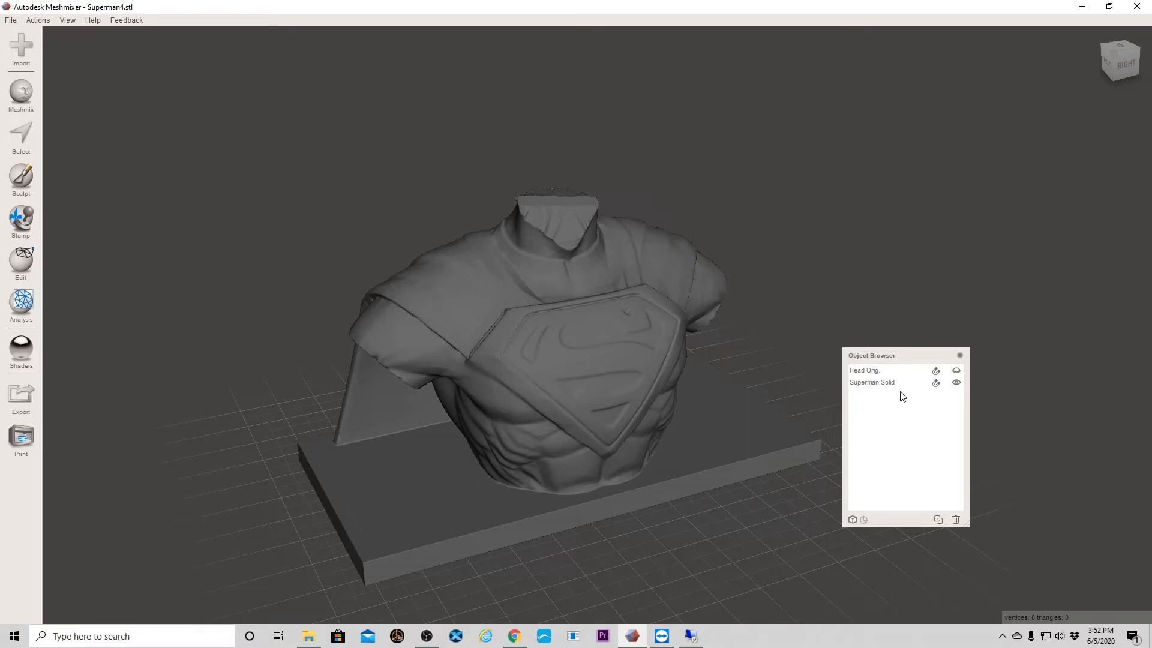
Show the imported head on the solid bust and examine up close how the back and side of the neck join.
{"action": "left_click", "coordinate": [874, 370]}
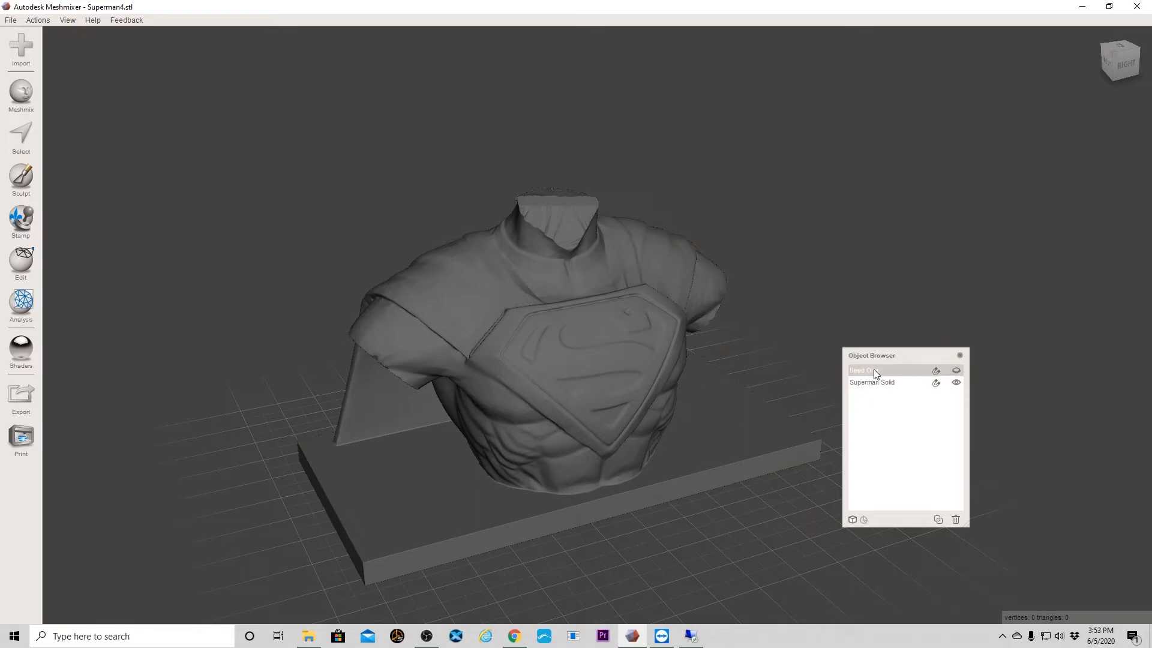
{"action": "left_click", "coordinate": [956, 370]}
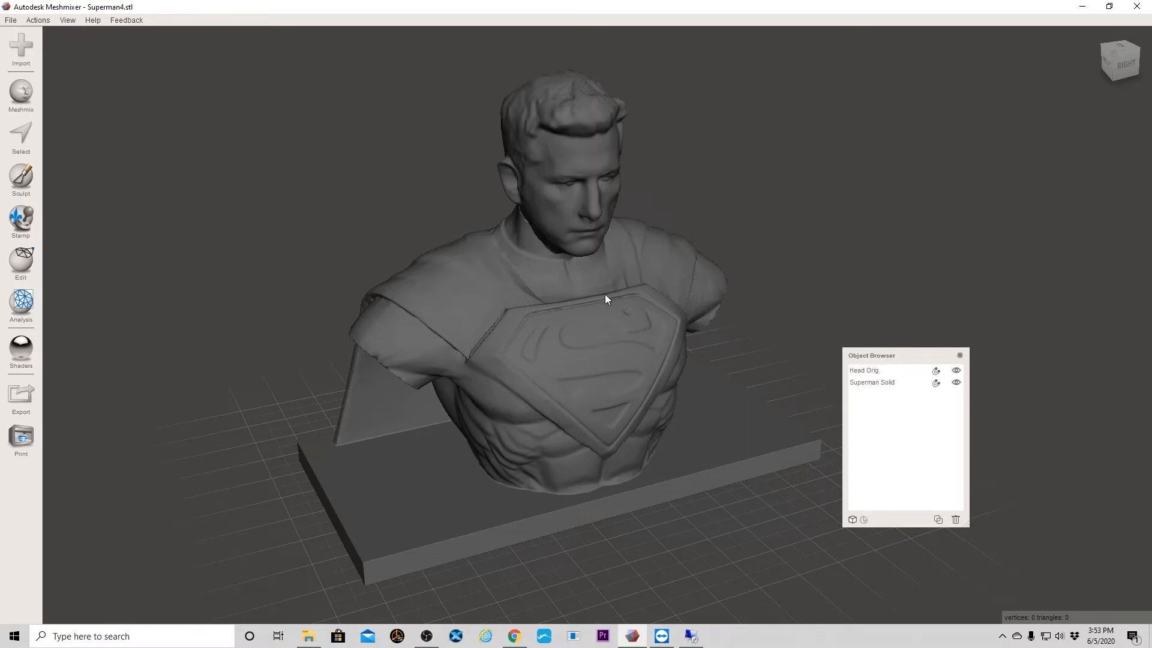
{"action": "scroll", "coordinate": [605, 294], "scroll_direction": "up", "scroll_amount": 4}
{"action": "scroll", "coordinate": [624, 257], "scroll_direction": "down", "scroll_amount": 3}
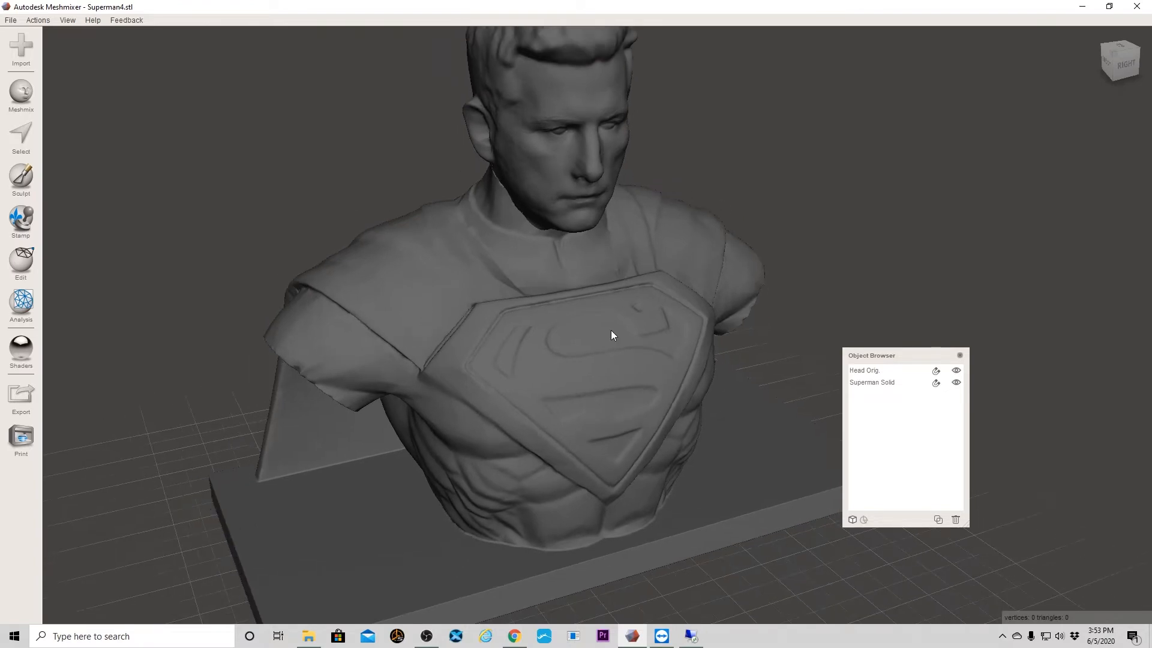
{"action": "middle_click_drag", "start_coordinate": [627, 334], "coordinate": [693, 380]}
{"action": "right_click_drag", "start_coordinate": [664, 372], "coordinate": [900, 336]}
{"action": "mouse_move", "coordinate": [582, 314]}
{"action": "right_mouse_down"}
{"action": "mouse_move", "coordinate": [630, 294]}
{"action": "mouse_move", "coordinate": [592, 300]}
{"action": "right_mouse_up"}
{"action": "scroll", "coordinate": [592, 300], "scroll_direction": "up", "scroll_amount": 10}
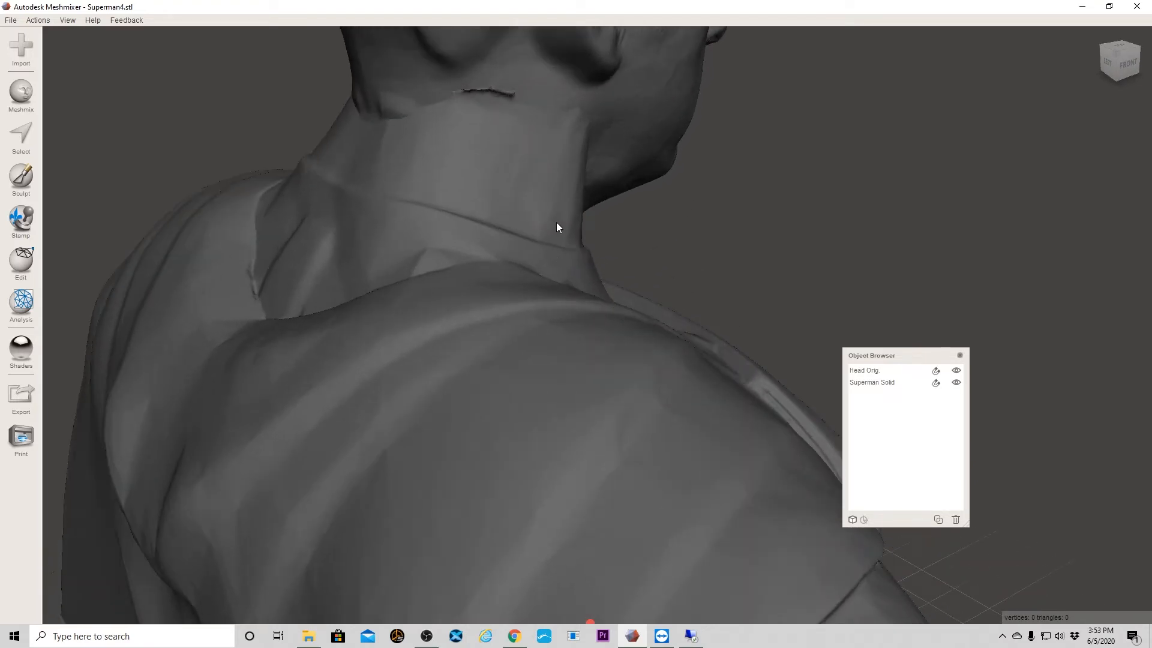
{"action": "right_click_drag", "start_coordinate": [556, 227], "coordinate": [576, 334]}
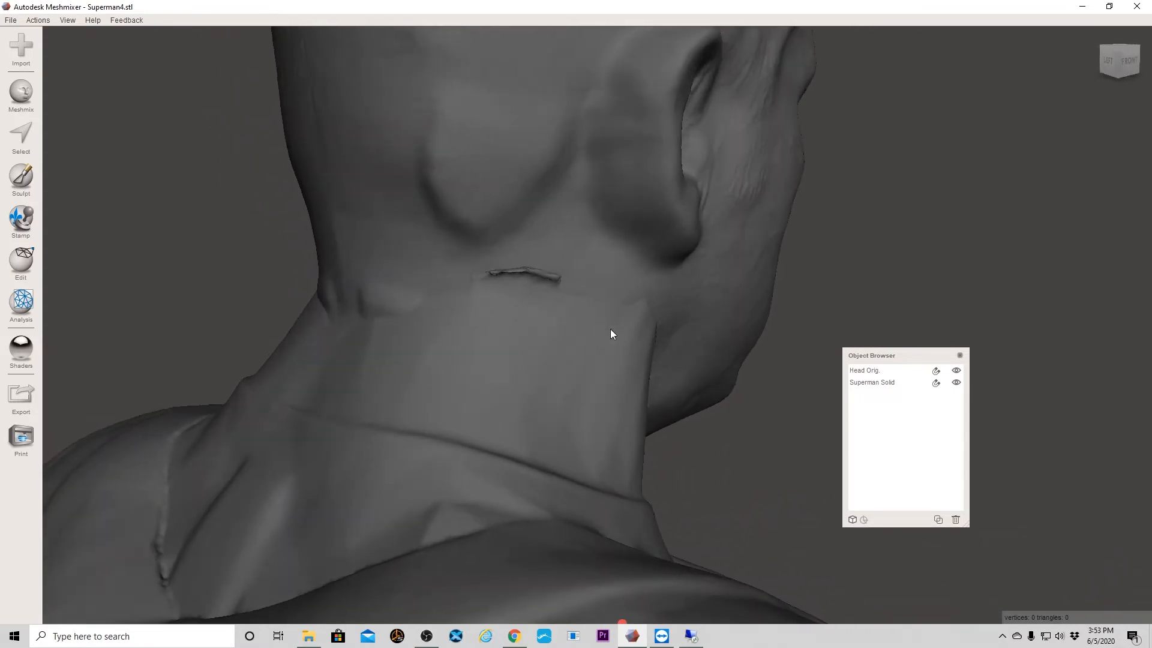
Smooth out the raised flap along the upper neck edge of Superman Solid behind the ear using the Flatten sculpt brush.
{"action": "left_click", "coordinate": [19, 175]}
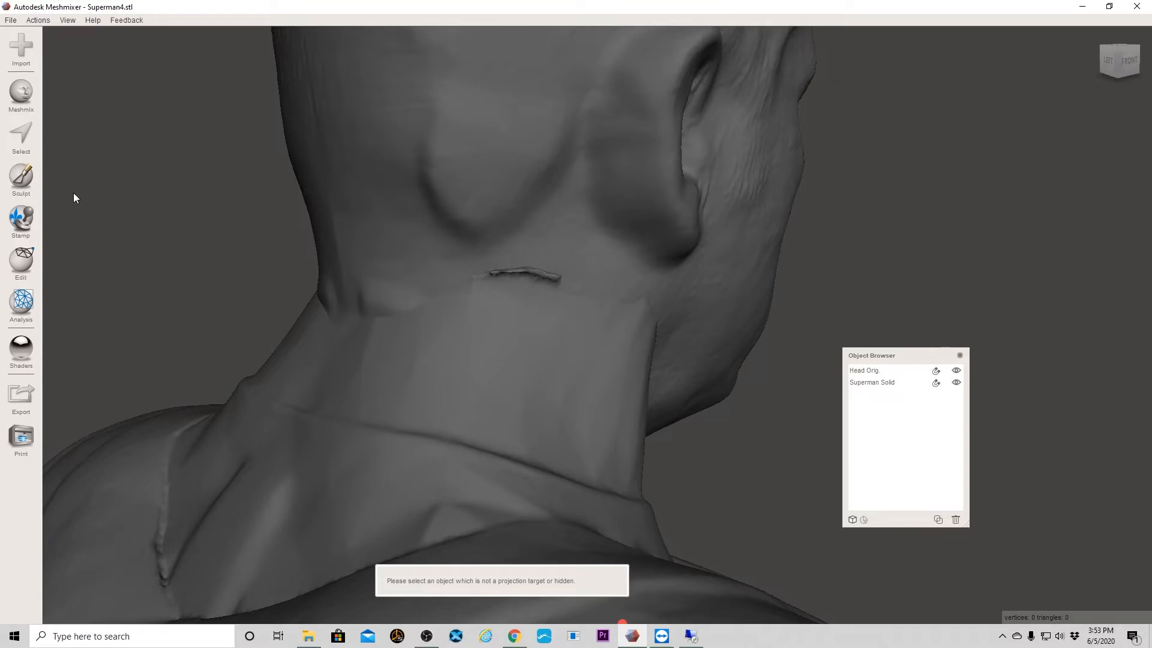
{"action": "left_click", "coordinate": [886, 385]}
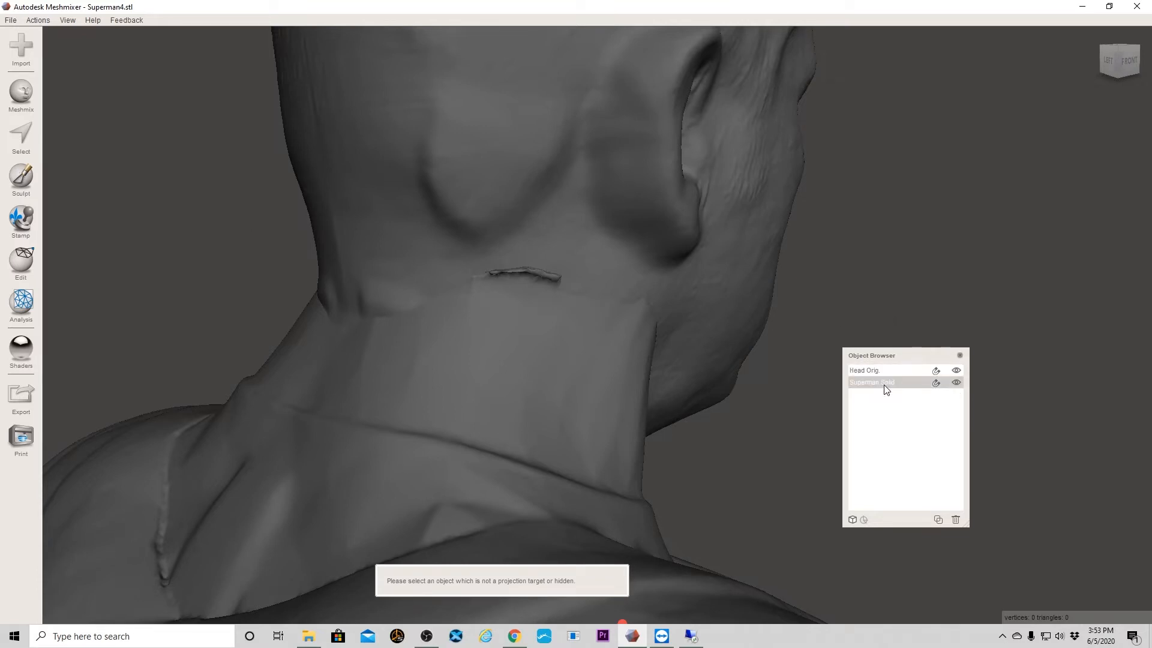
{"action": "left_click", "coordinate": [883, 384]}
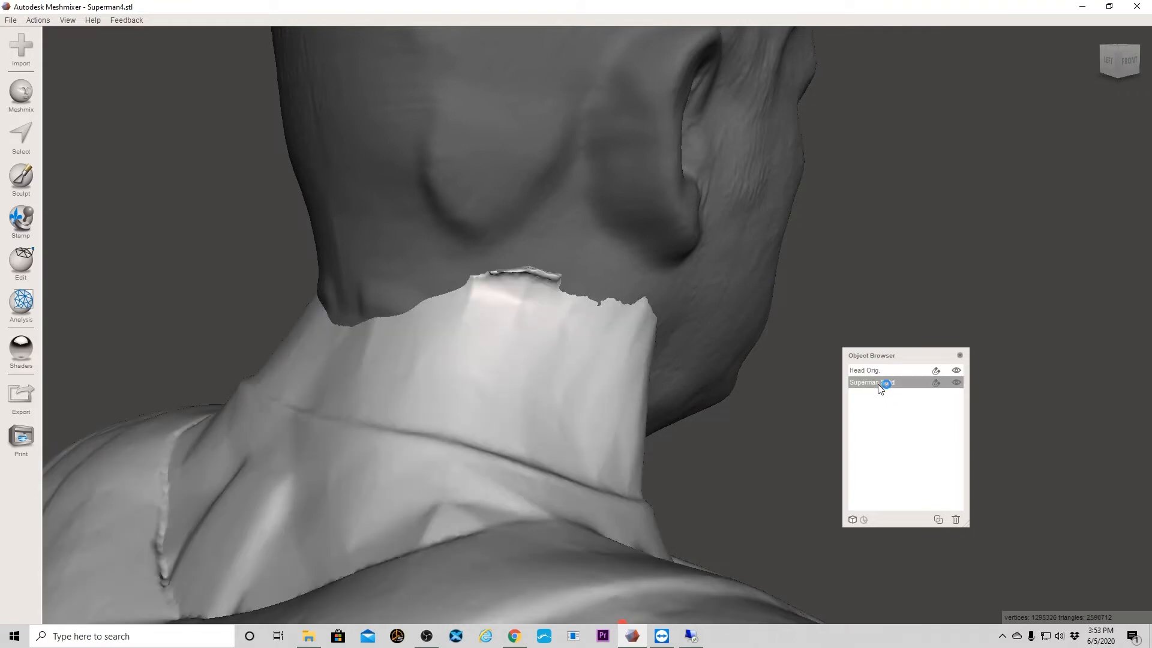
{"action": "left_click", "coordinate": [29, 180]}
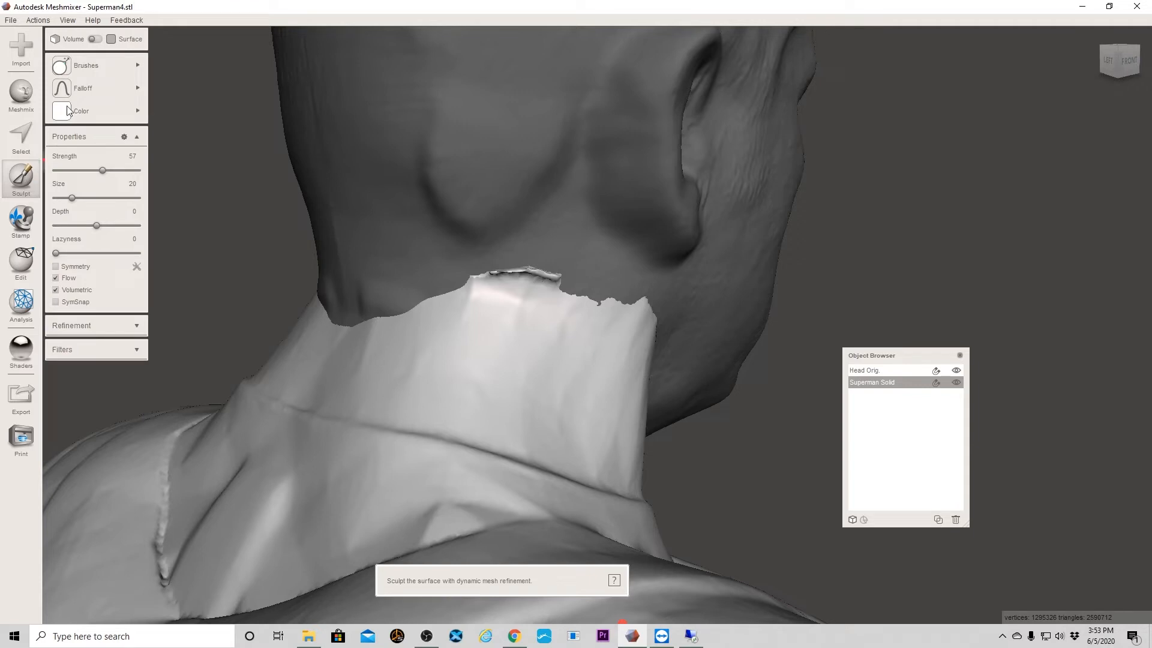
{"action": "mouse_move", "coordinate": [135, 66]}
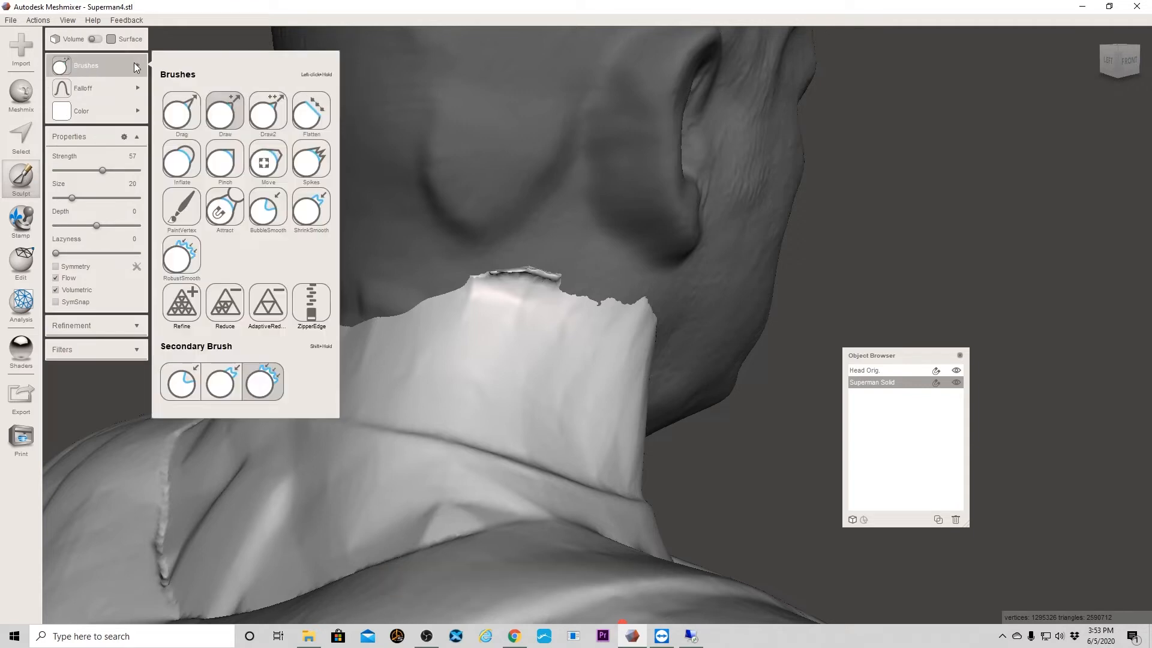
{"action": "left_click", "coordinate": [312, 117]}
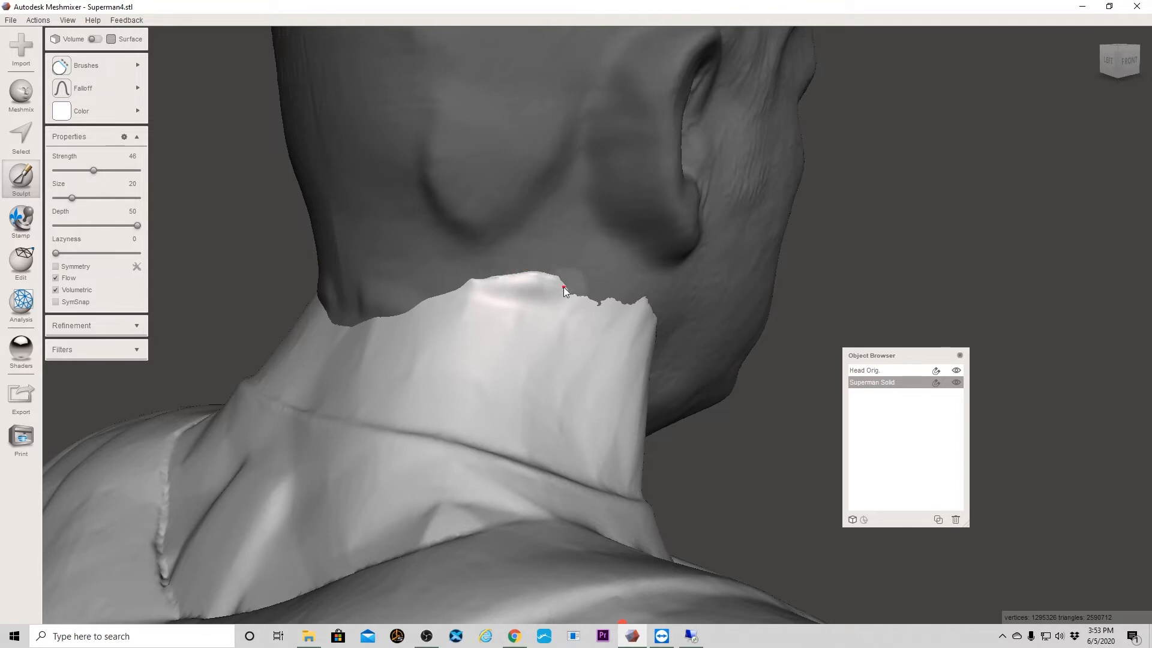
{"action": "mouse_move", "coordinate": [563, 287]}
{"action": "left_mouse_down"}
{"action": "mouse_move", "coordinate": [493, 278]}
{"action": "mouse_move", "coordinate": [547, 283]}
{"action": "mouse_move", "coordinate": [496, 288]}
{"action": "left_mouse_up"}
Combine Head Orig and Superman Solid into a single object and inspect the head and neck from the back and side.
{"action": "right_click_drag", "start_coordinate": [582, 390], "coordinate": [598, 354]}
{"action": "scroll", "coordinate": [408, 361], "scroll_direction": "down", "scroll_amount": 5}
{"action": "scroll", "coordinate": [519, 315], "scroll_direction": "up", "scroll_amount": 2}
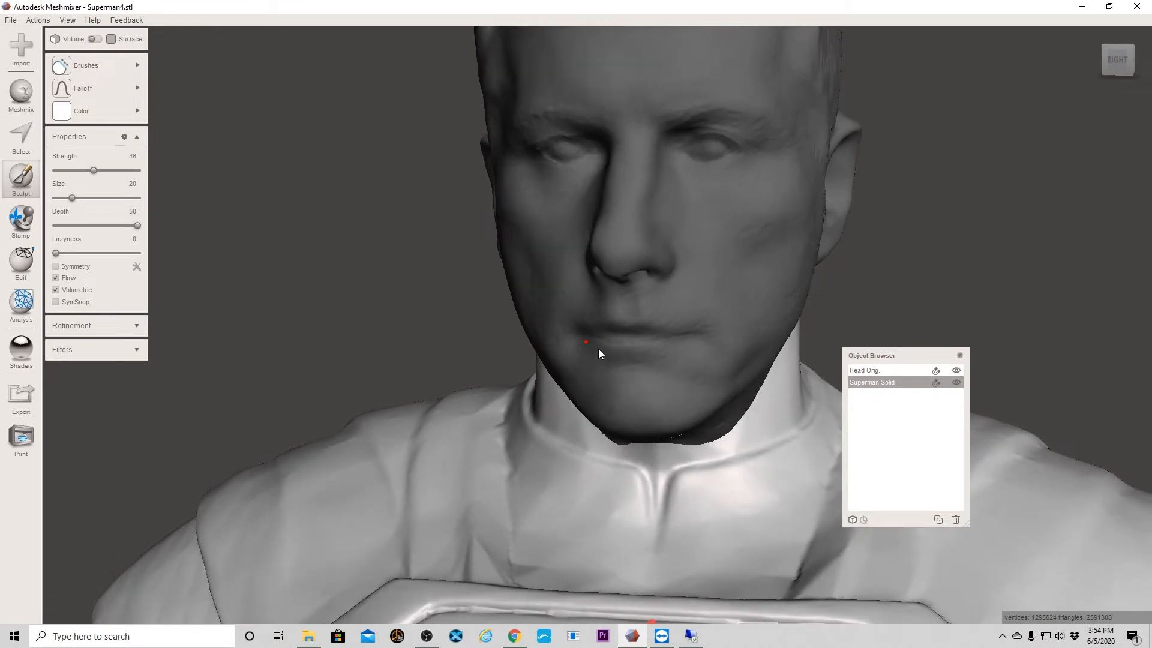
{"action": "scroll", "coordinate": [599, 348], "scroll_direction": "down", "scroll_amount": 4}
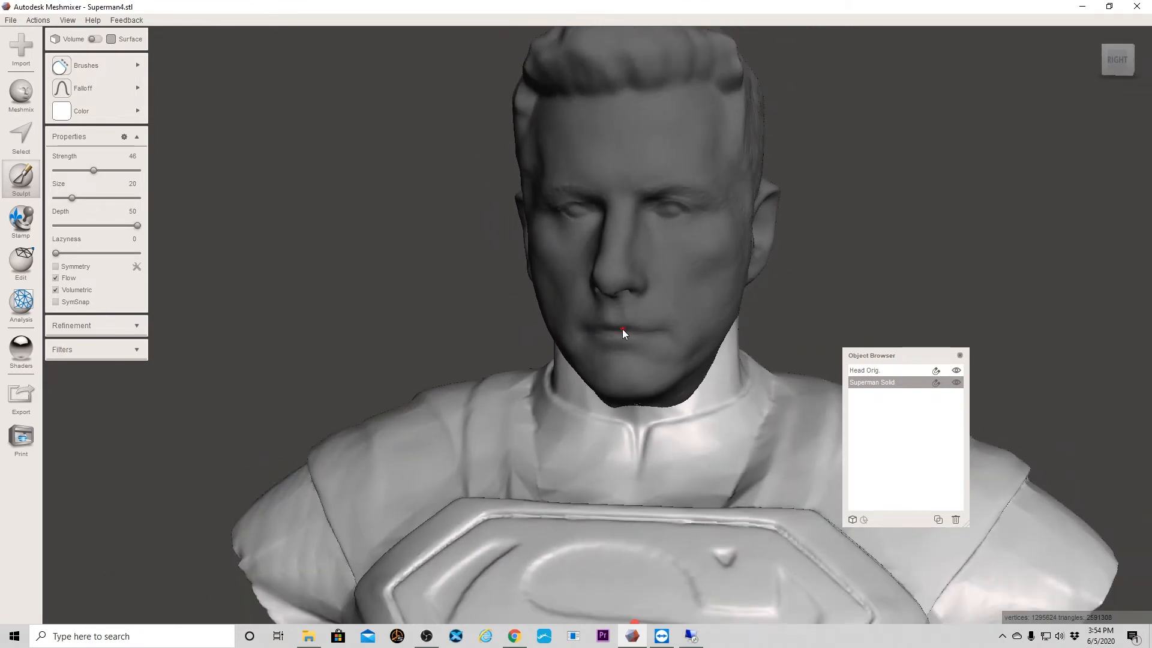
{"action": "left_click", "coordinate": [882, 370], "text": "shift"}
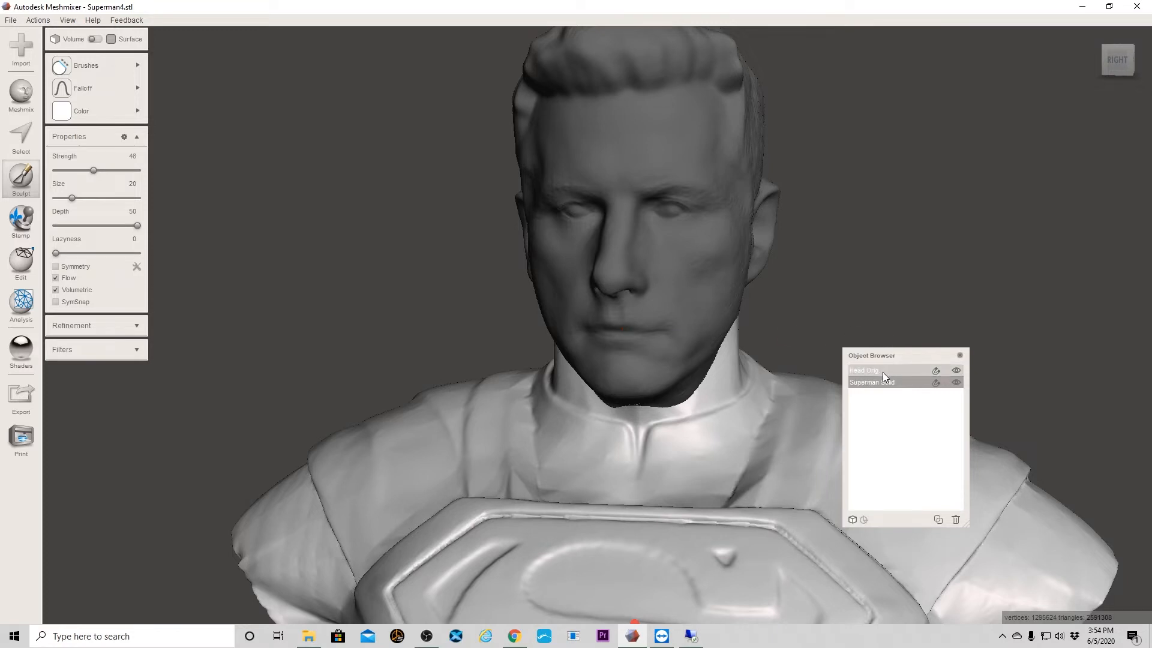
{"action": "left_click", "coordinate": [883, 372], "text": "shift"}
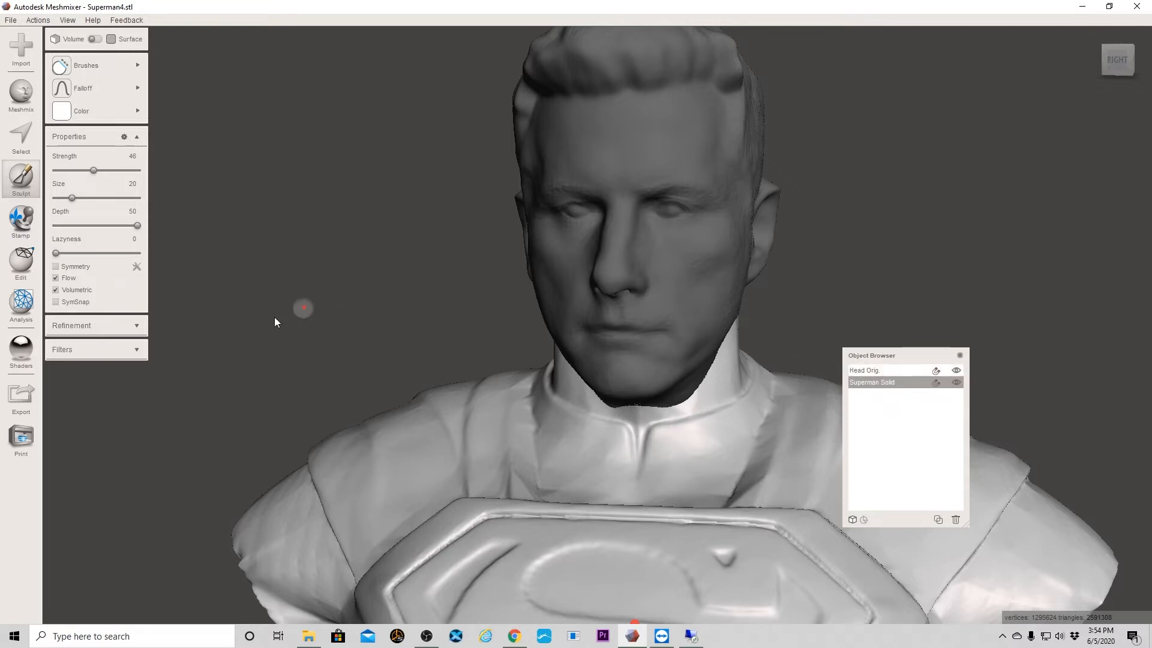
{"action": "left_click", "coordinate": [28, 263]}
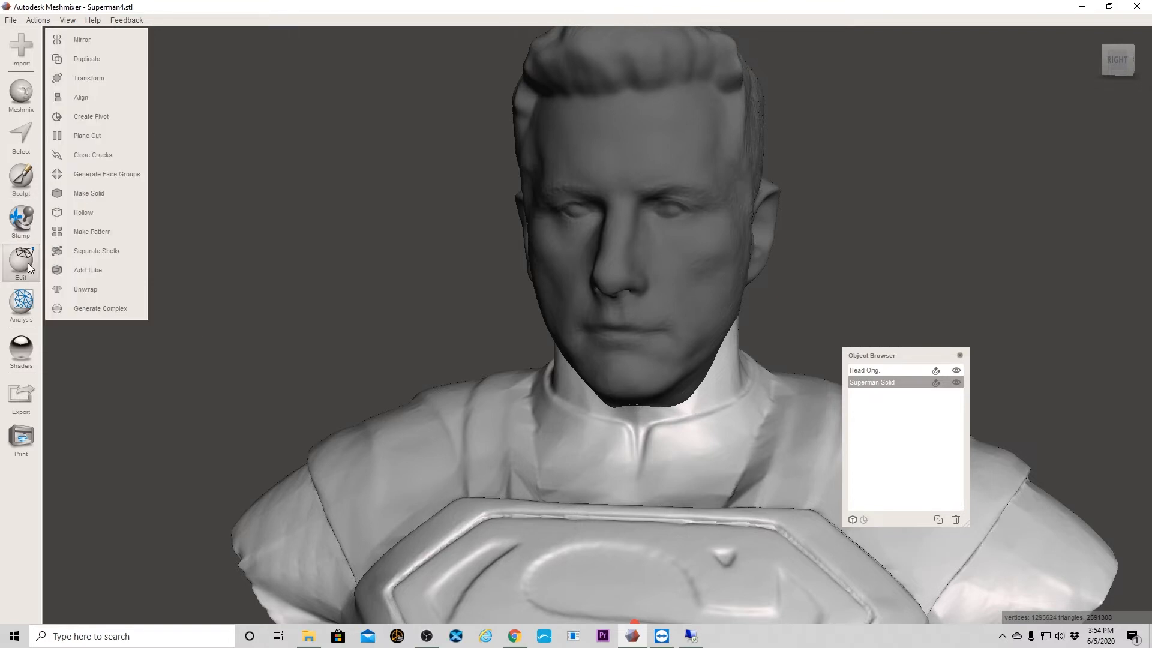
{"action": "left_click", "coordinate": [881, 369]}
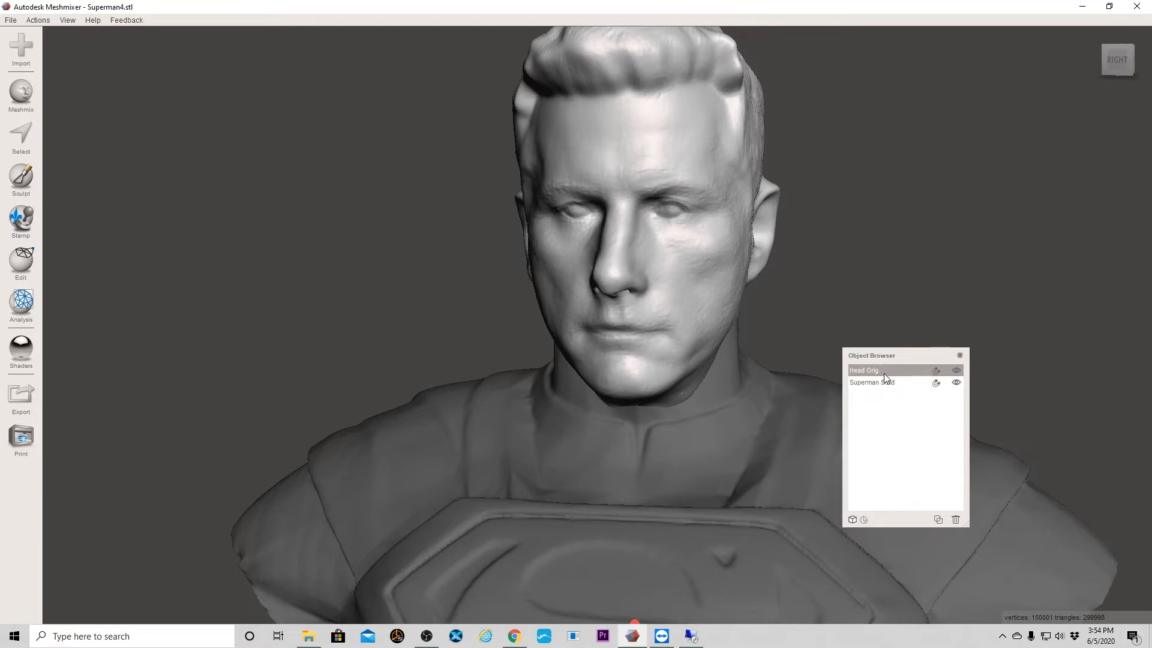
{"action": "left_click", "coordinate": [887, 382], "text": "shift"}
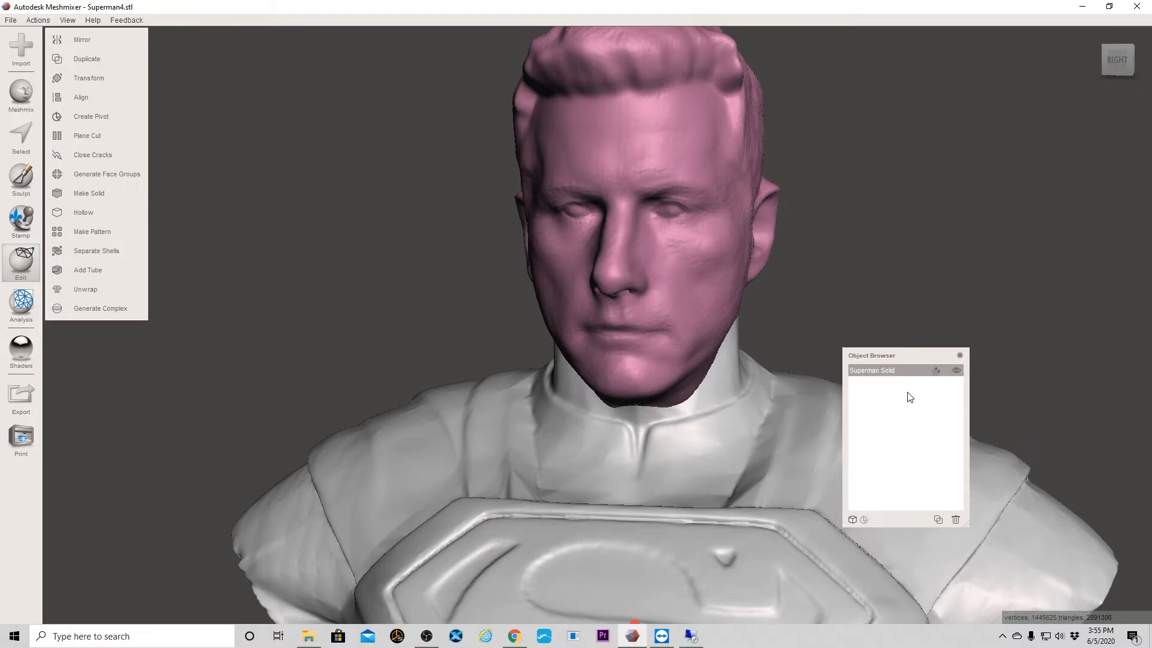
{"action": "right_click_drag", "start_coordinate": [876, 236], "coordinate": [923, 317]}
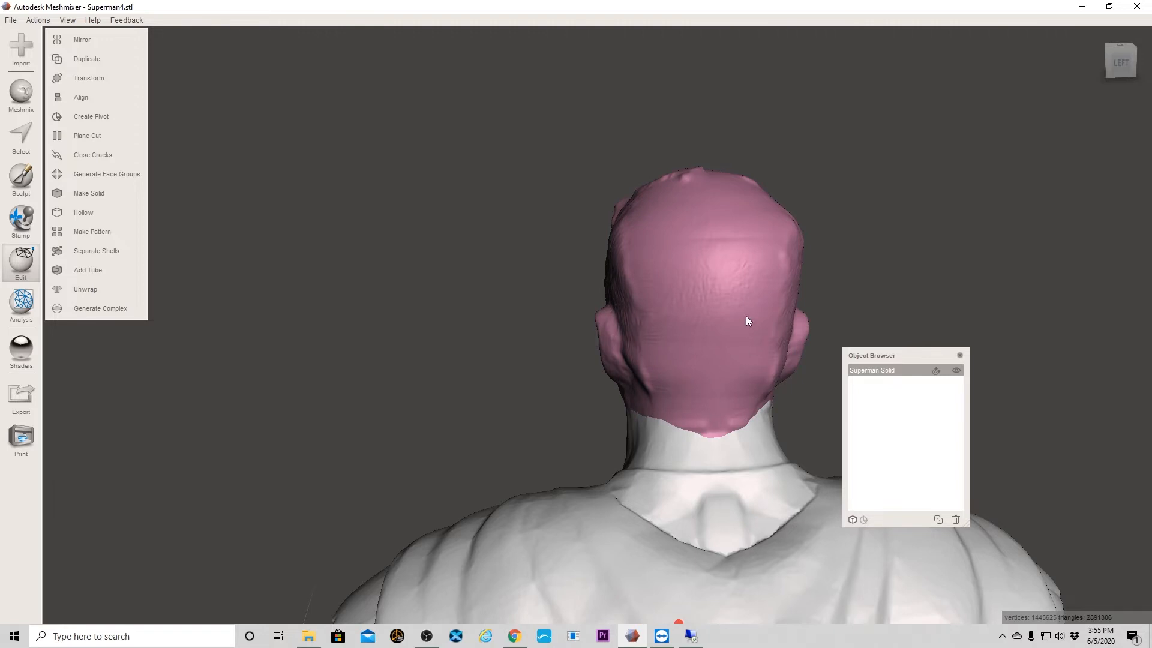
{"action": "right_click_drag", "start_coordinate": [900, 188], "coordinate": [732, 184]}
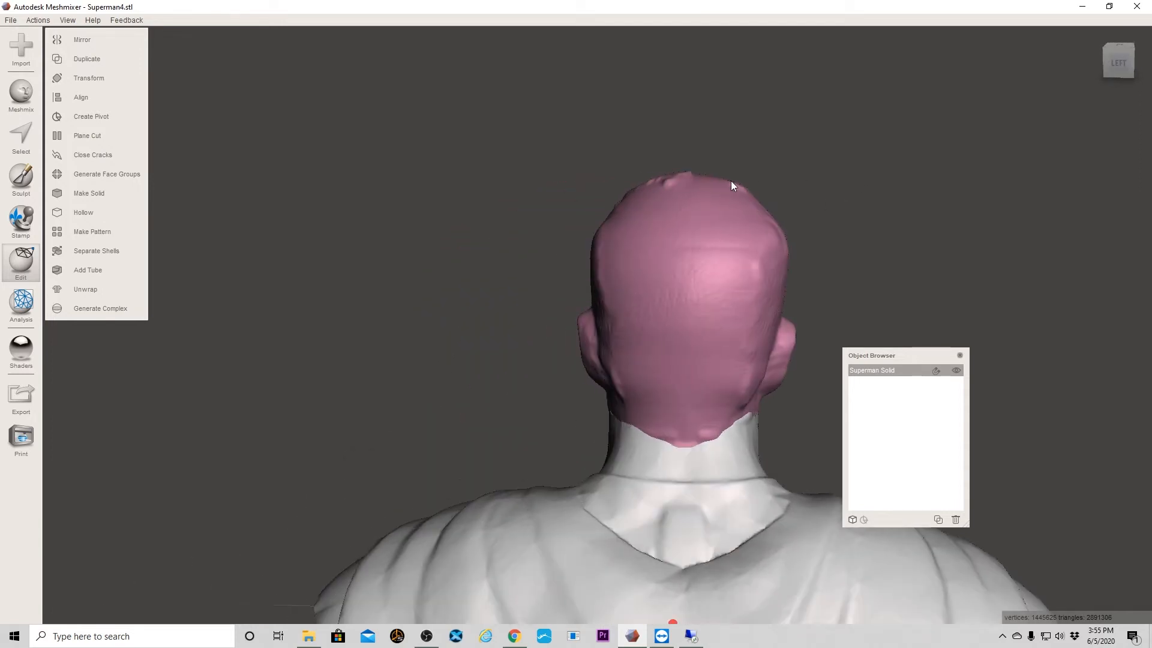
{"action": "right_click_drag", "start_coordinate": [917, 186], "coordinate": [651, 190]}
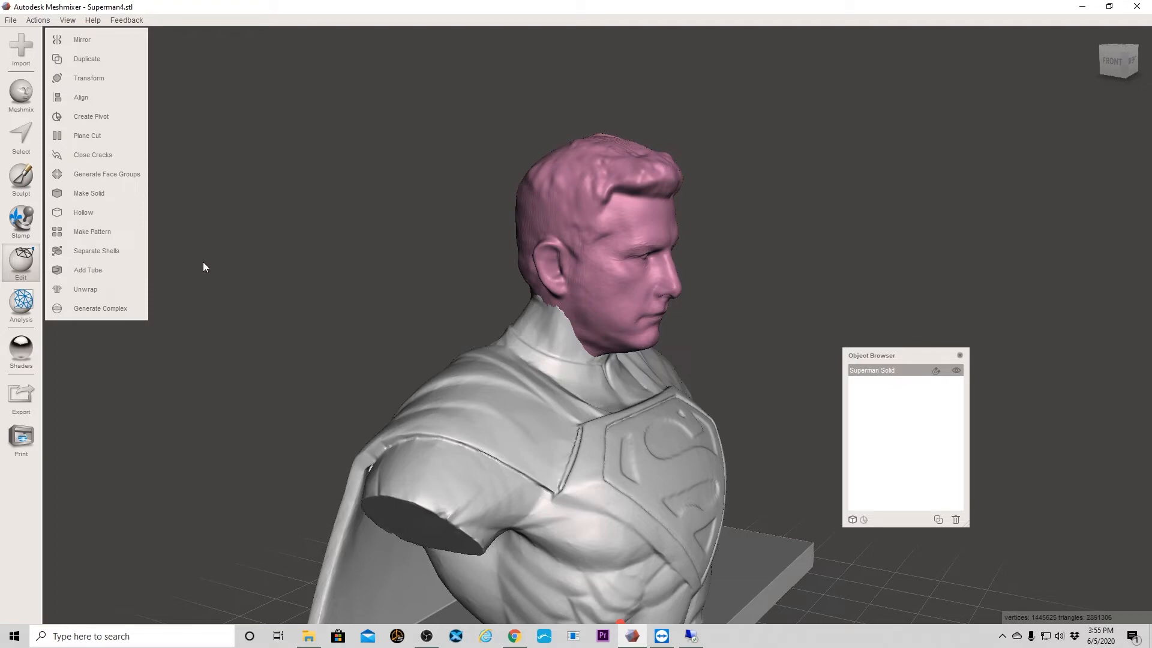
Import Superman4.stl into the scene as an additional mesh.
{"action": "left_click", "coordinate": [18, 48]}
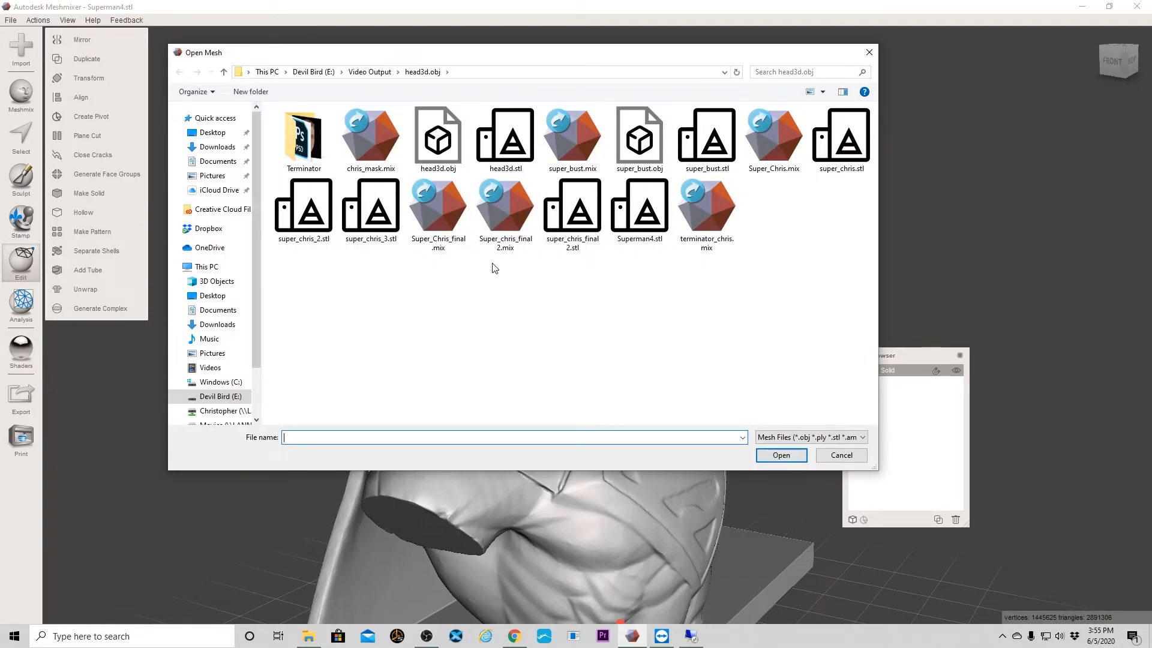
{"action": "left_click", "coordinate": [644, 230]}
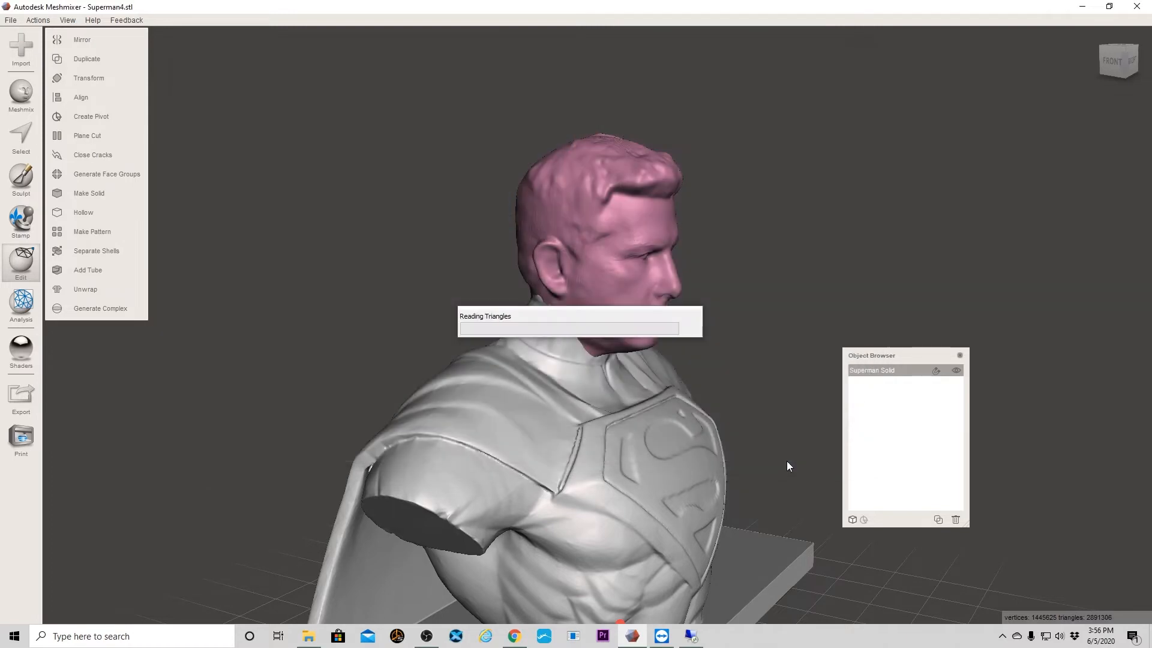
{"action": "left_click", "coordinate": [783, 457]}
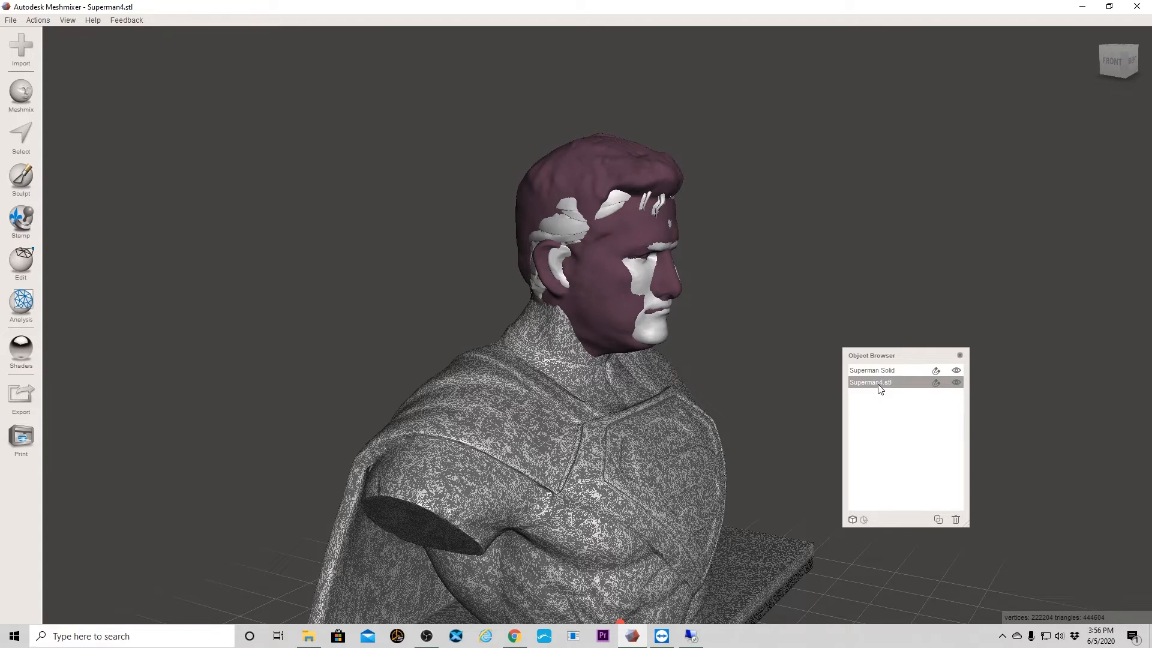
Rename the imported Superman4.stl object as "Superman Hair".
{"action": "double_click", "coordinate": [884, 382]}
{"action": "left_click_drag", "start_coordinate": [840, 384], "coordinate": [840, 389]}
{"action": "type", "text": "Superman Har"}
{"action": "key", "text": "BackSpace"}
{"action": "type", "text": "ir"}
{"action": "key", "text": "Return"}
Transform the Superman Hair bust along its Z axis so it stands clear beside the combined bust.
{"action": "left_click", "coordinate": [24, 136]}
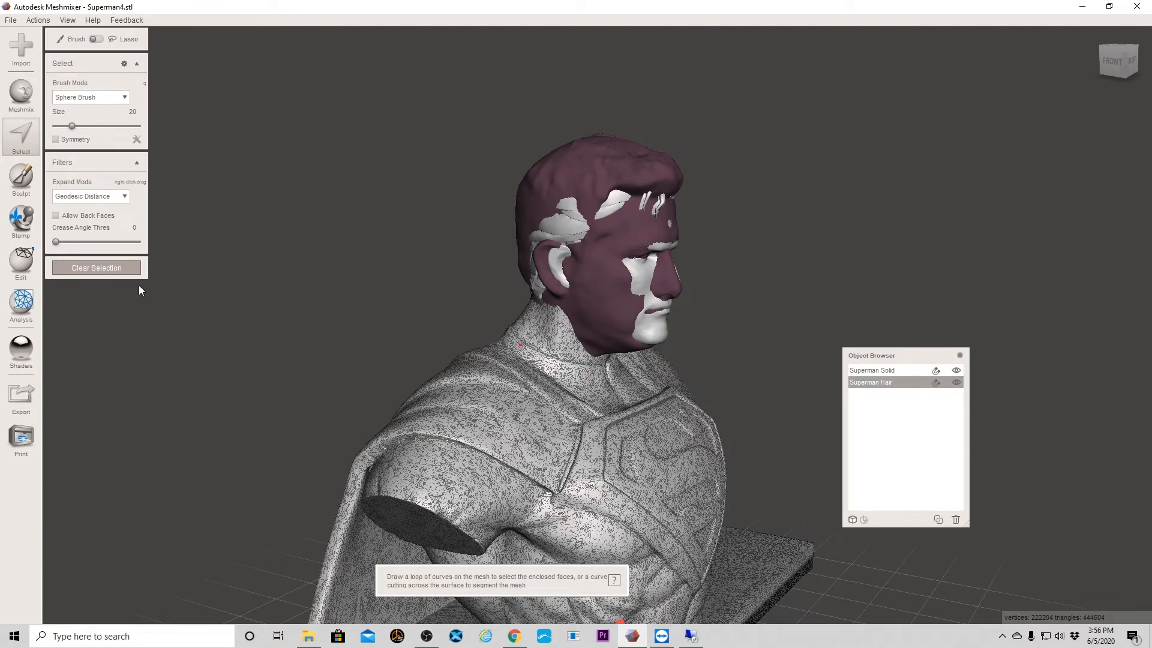
{"action": "left_click", "coordinate": [22, 262]}
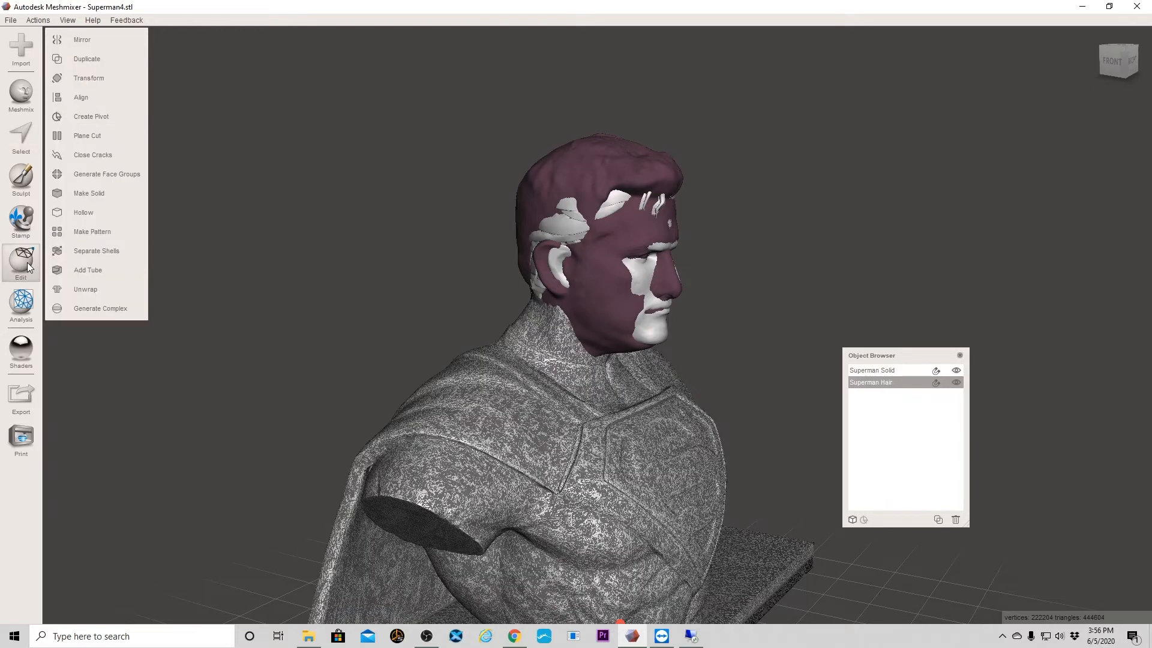
{"action": "left_click", "coordinate": [94, 81]}
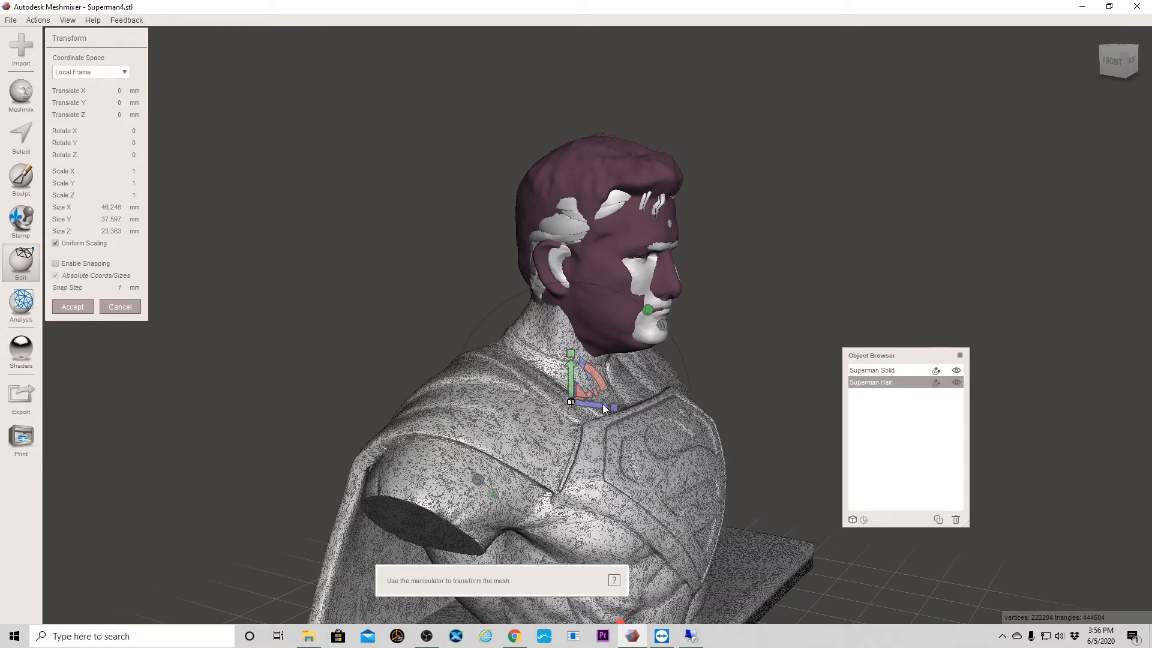
{"action": "left_click_drag", "start_coordinate": [605, 409], "coordinate": [965, 424]}
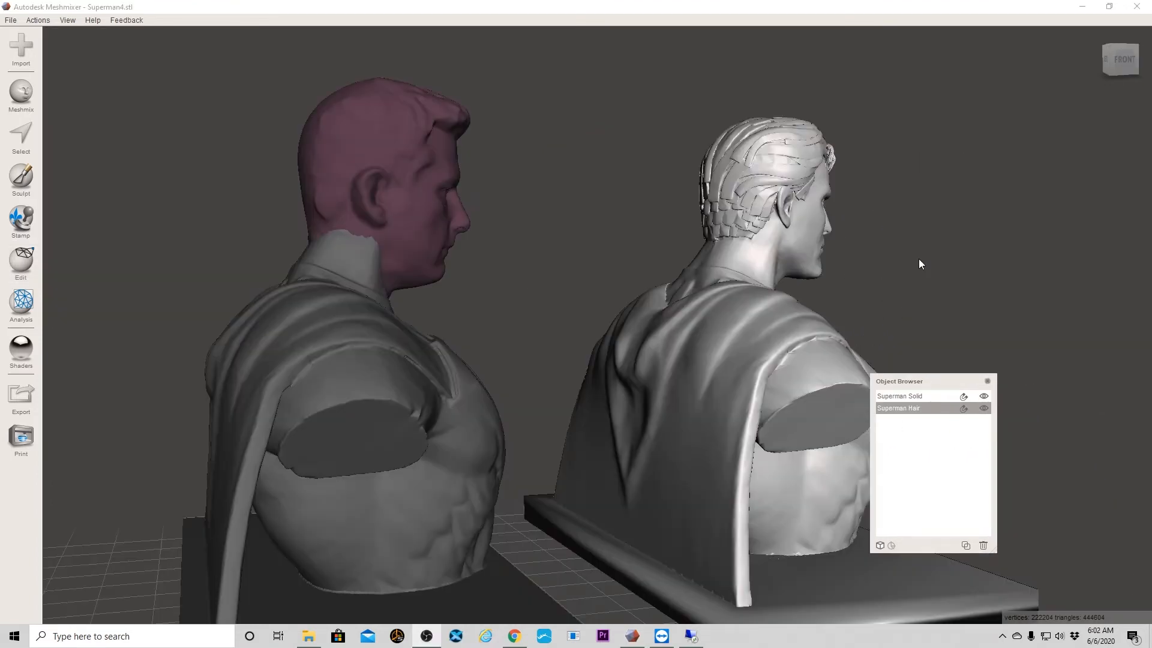
Plane-cut Superman Hair along a slanted plane from nape to forehead hairline, keeping the hair, with Cut (Discard Half) and Remeshed Fill.
{"action": "middle_click_drag", "start_coordinate": [929, 257], "coordinate": [848, 263]}
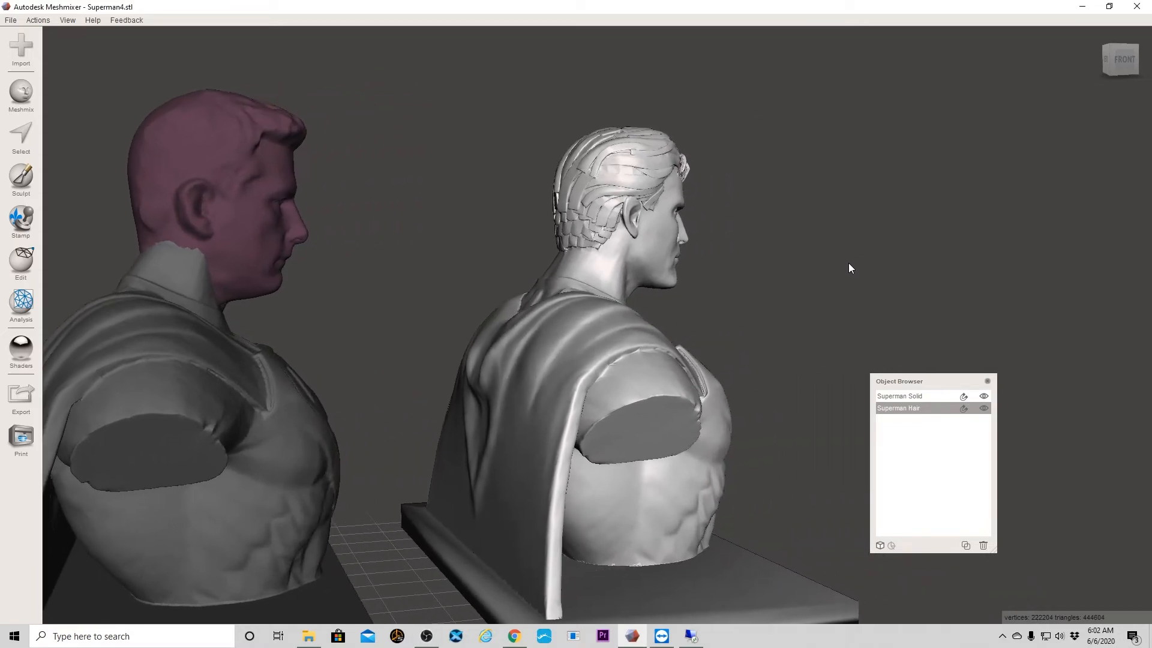
{"action": "right_click_drag", "start_coordinate": [857, 271], "coordinate": [771, 282]}
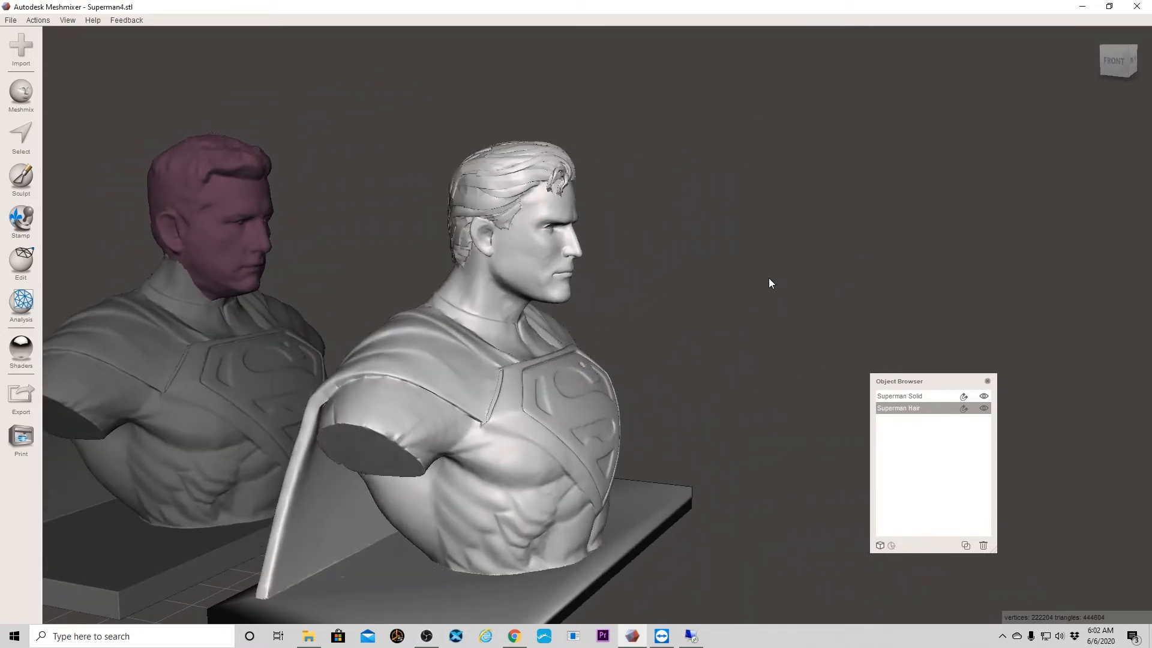
{"action": "middle_click_drag", "start_coordinate": [702, 364], "coordinate": [758, 382]}
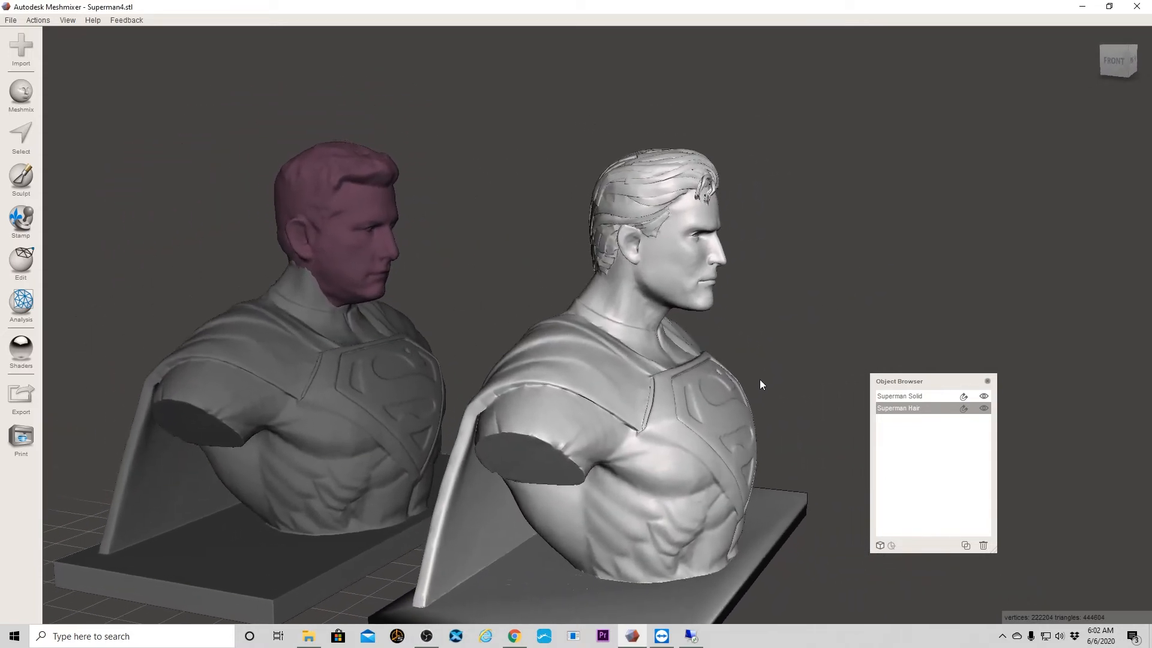
{"action": "scroll", "coordinate": [749, 379], "scroll_direction": "up", "scroll_amount": 2}
{"action": "middle_click_drag", "start_coordinate": [787, 323], "coordinate": [780, 357]}
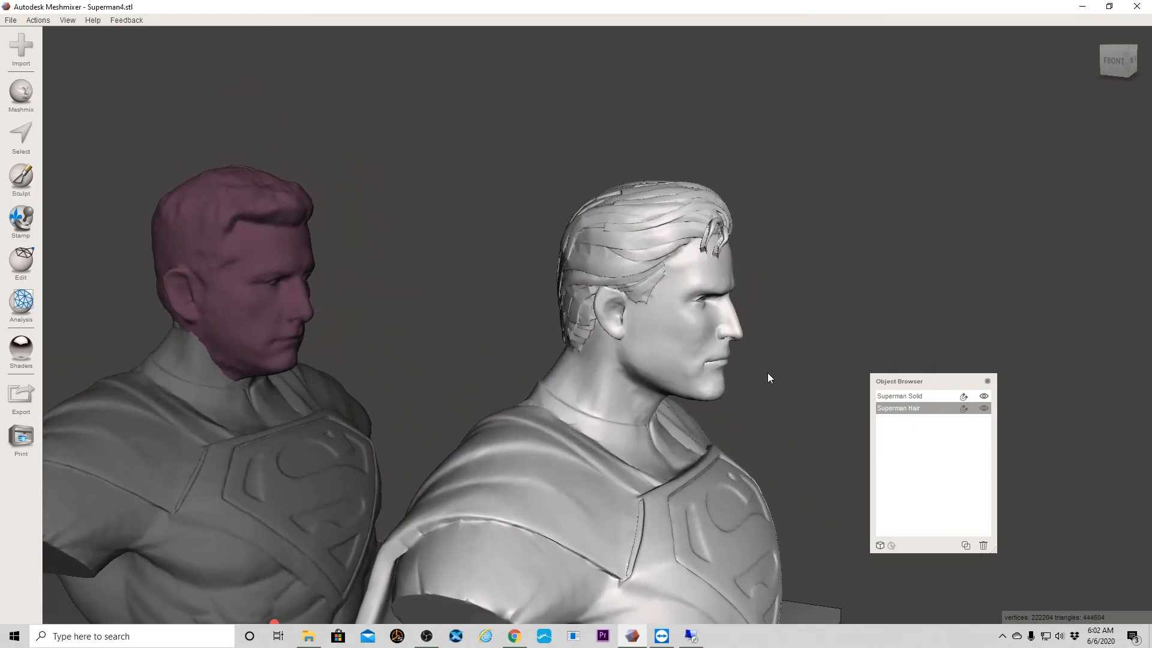
{"action": "scroll", "coordinate": [768, 373], "scroll_direction": "up", "scroll_amount": 1}
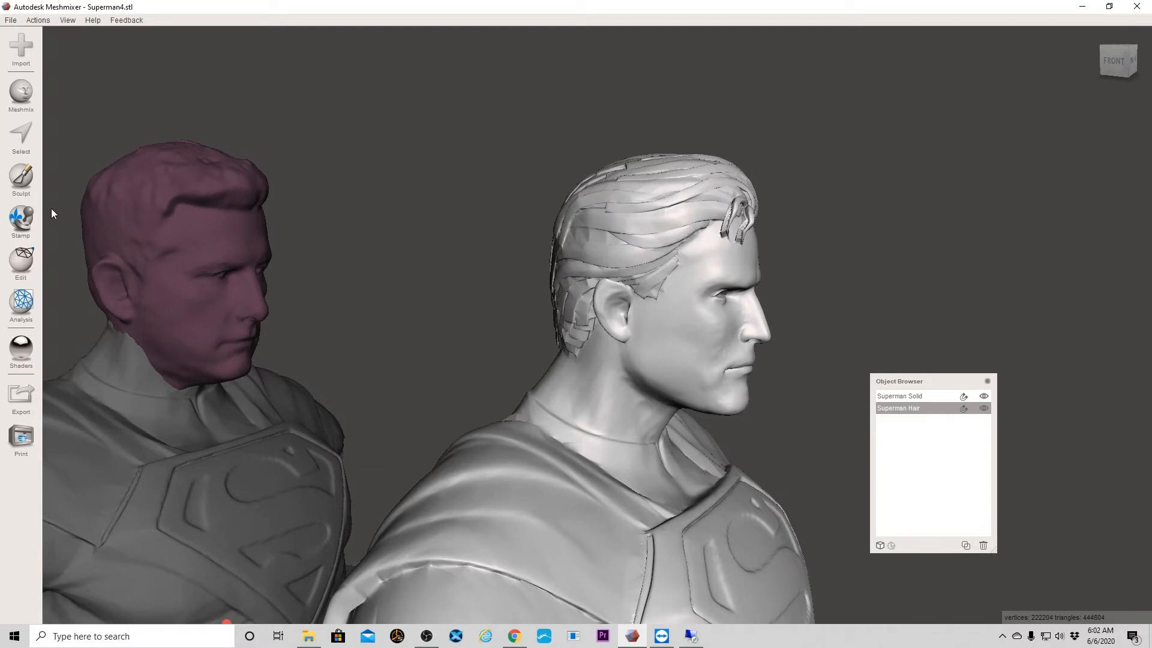
{"action": "left_click", "coordinate": [26, 259]}
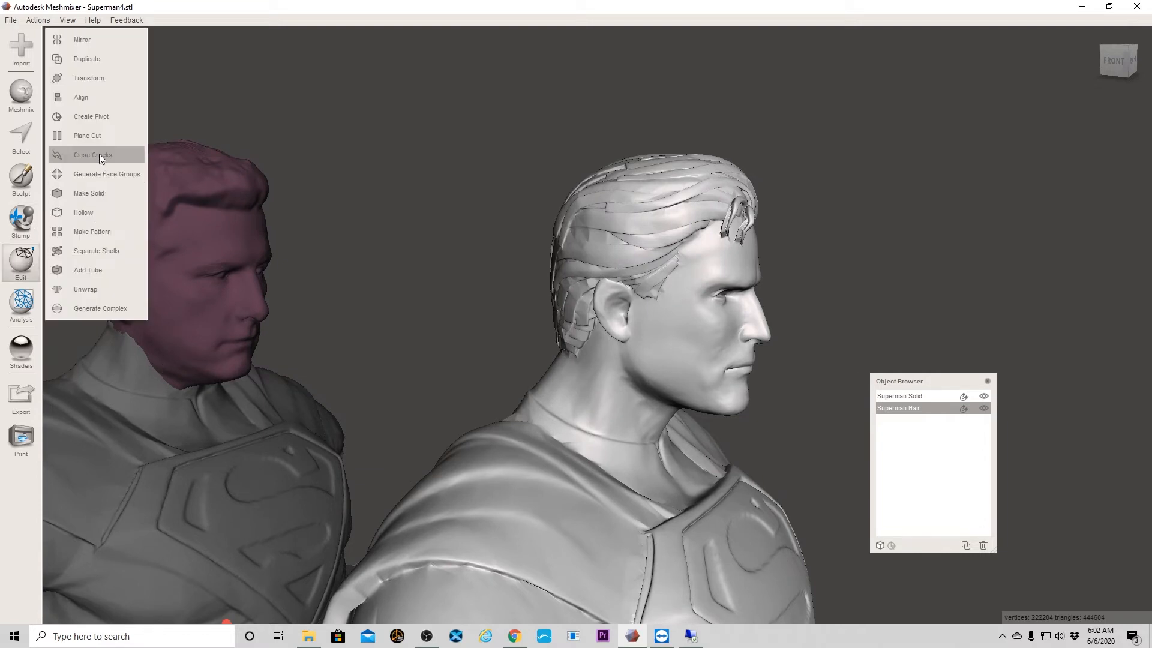
{"action": "left_click", "coordinate": [88, 140]}
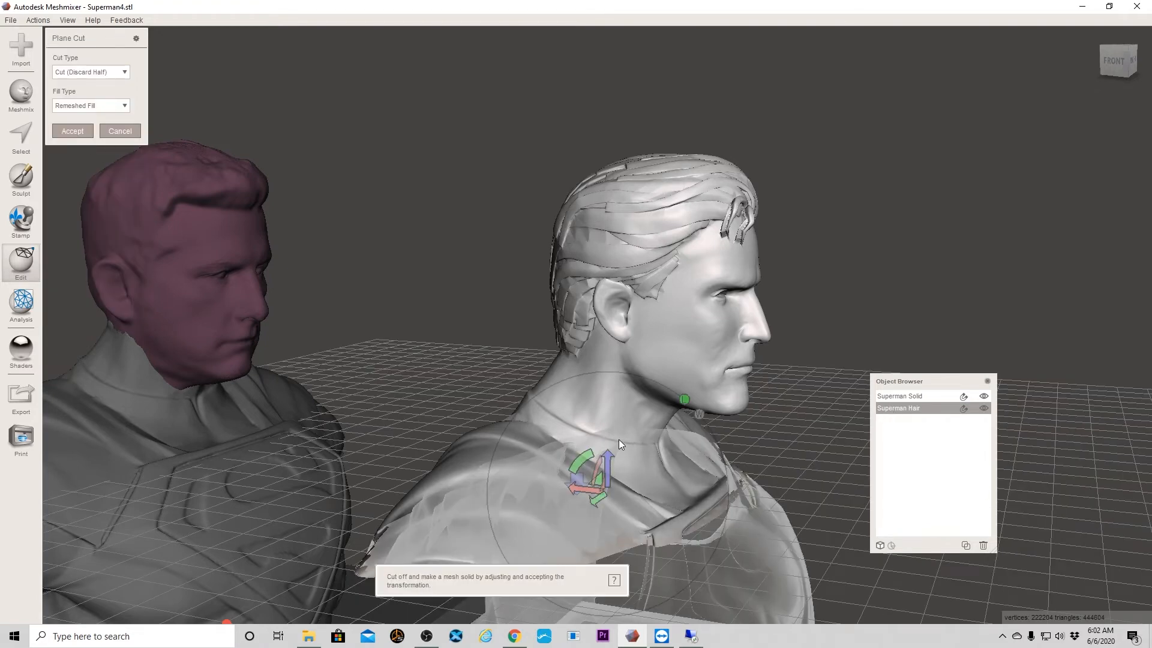
{"action": "left_click_drag", "start_coordinate": [607, 460], "coordinate": [558, 323]}
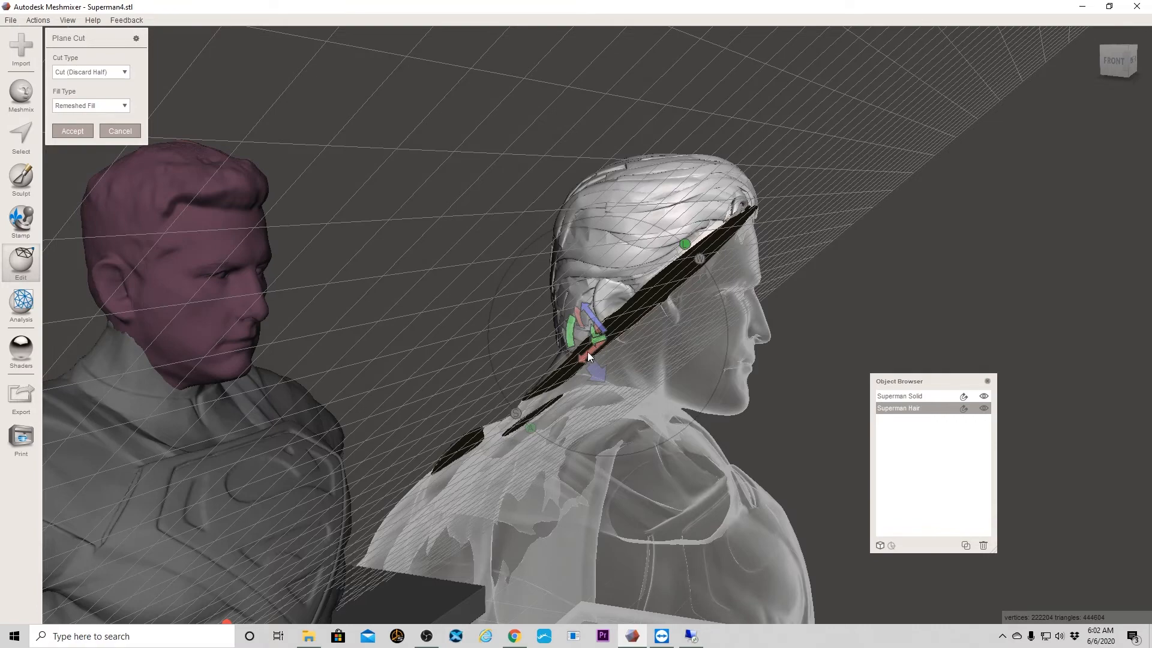
{"action": "left_click_drag", "start_coordinate": [588, 352], "coordinate": [604, 336]}
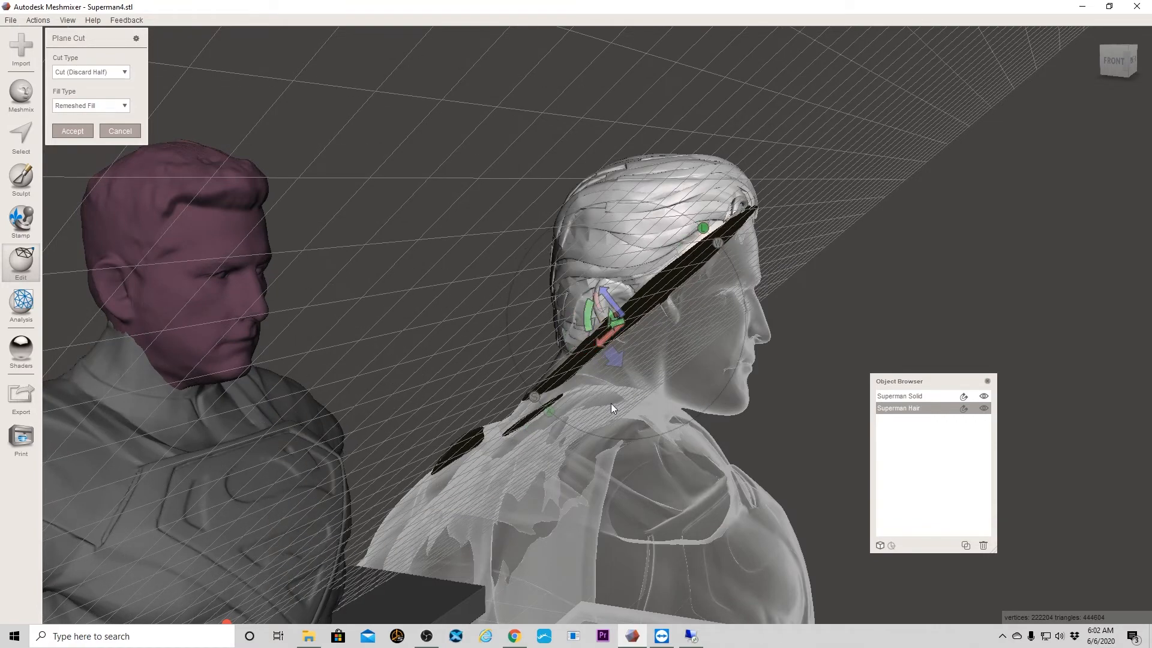
{"action": "right_click_drag", "start_coordinate": [610, 404], "coordinate": [654, 322]}
{"action": "left_click_drag", "start_coordinate": [654, 329], "coordinate": [659, 300]}
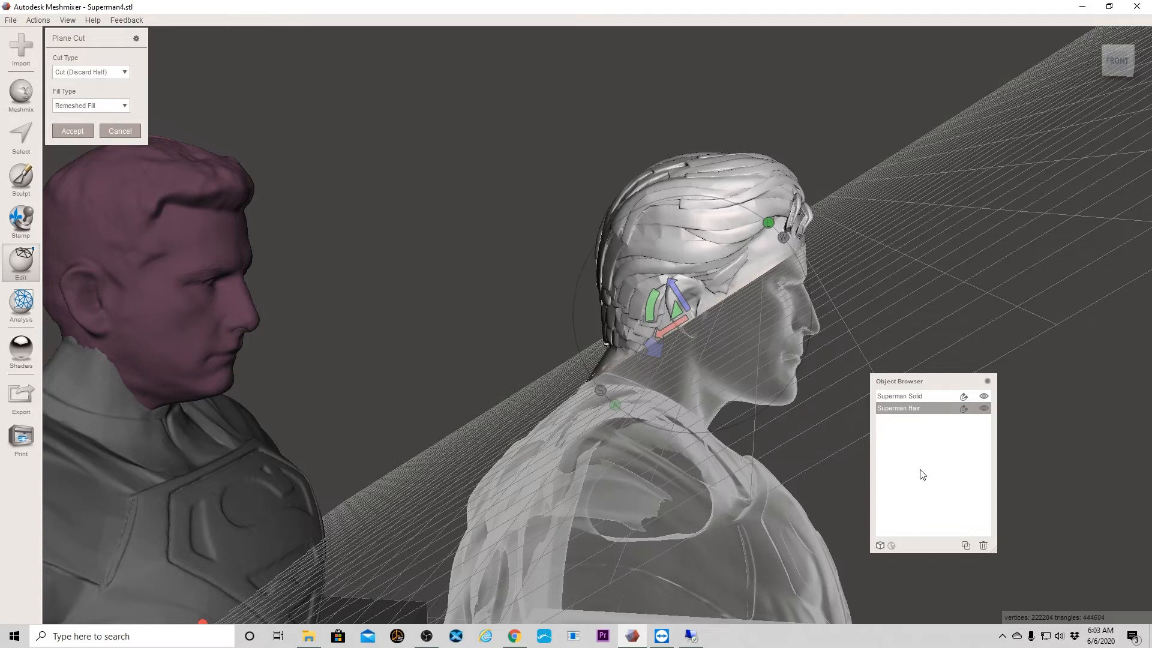
{"action": "key", "text": "Return"}
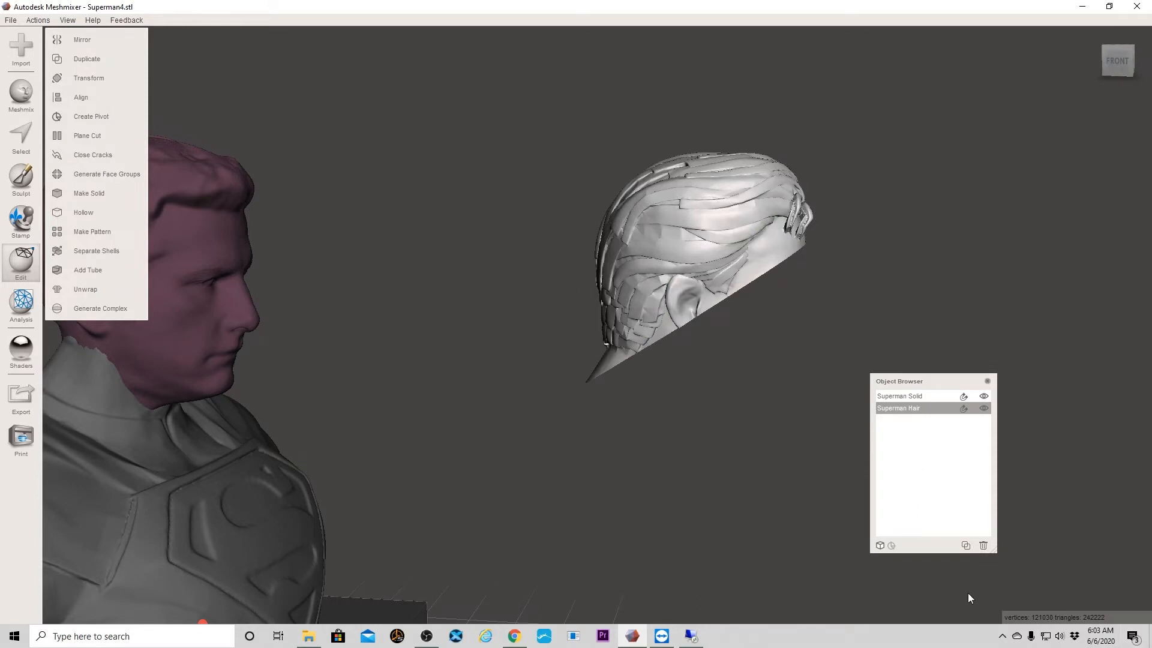
Lasso-select the bare neck skin below the nape hairline of Superman Hair and delete it.
{"action": "key", "text": "s"}
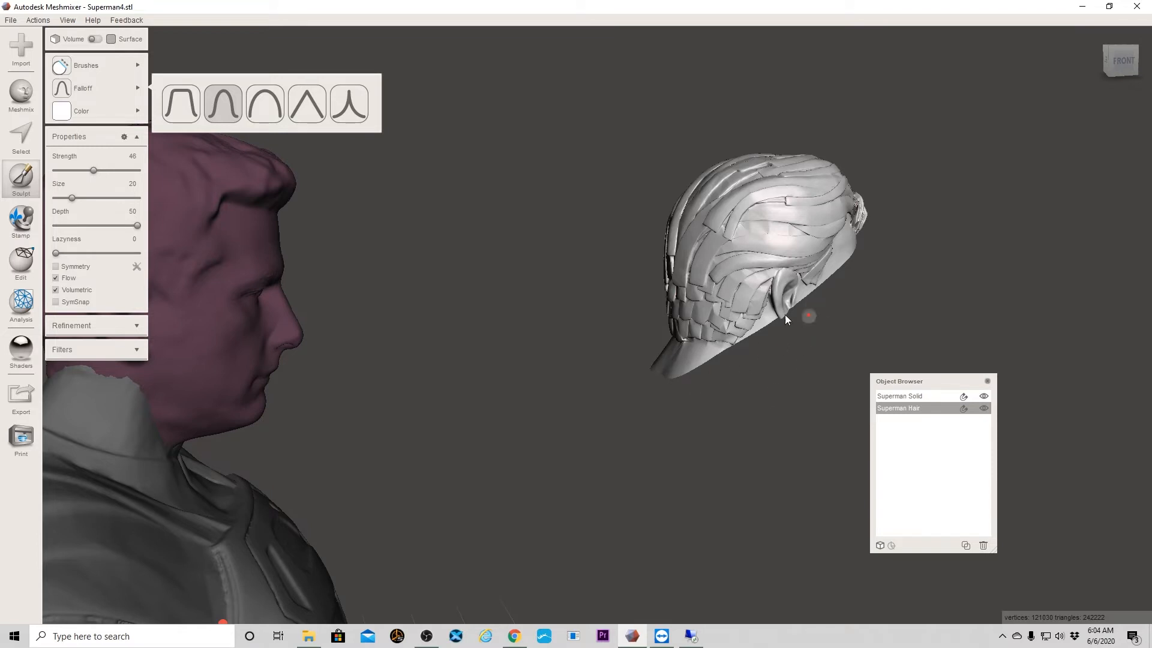
{"action": "left_click", "coordinate": [18, 142]}
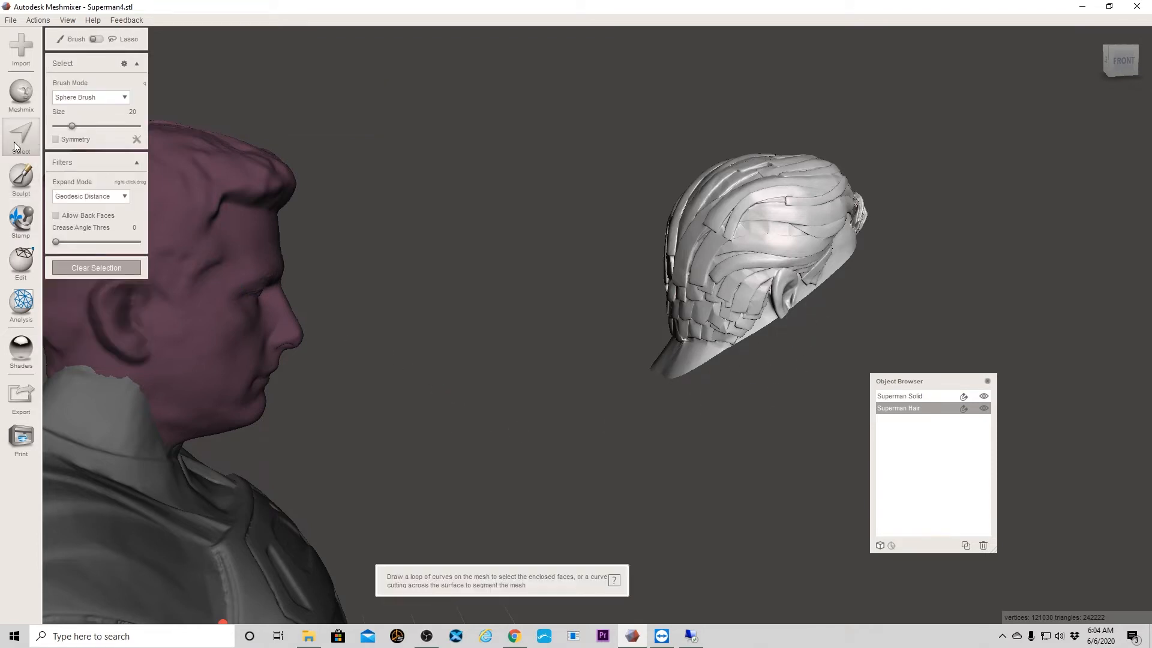
{"action": "scroll", "coordinate": [838, 257], "scroll_direction": "up", "scroll_amount": 5}
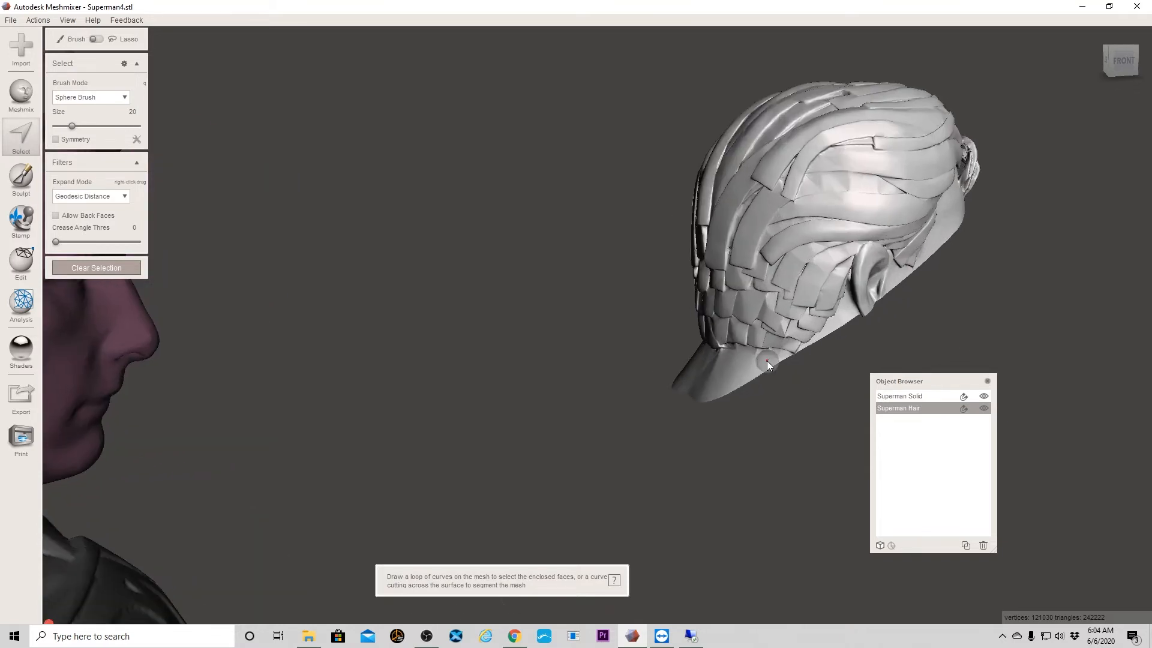
{"action": "middle_click_drag", "start_coordinate": [786, 441], "coordinate": [708, 447]}
{"action": "right_click_drag", "start_coordinate": [535, 438], "coordinate": [622, 406]}
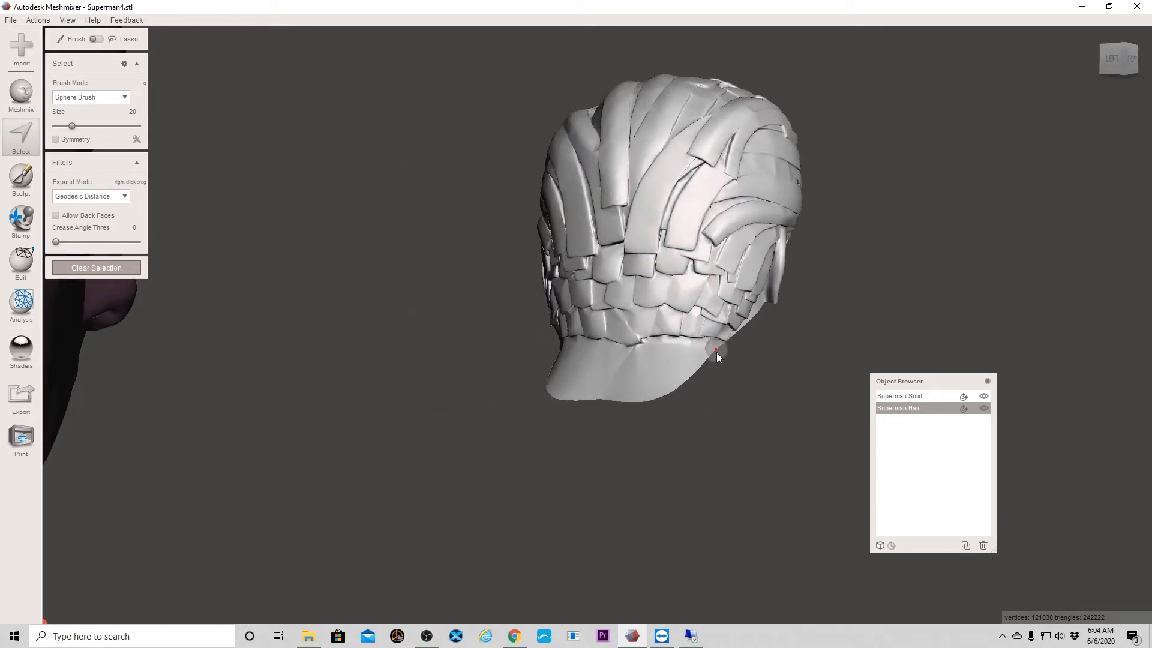
{"action": "double_click", "coordinate": [688, 357]}
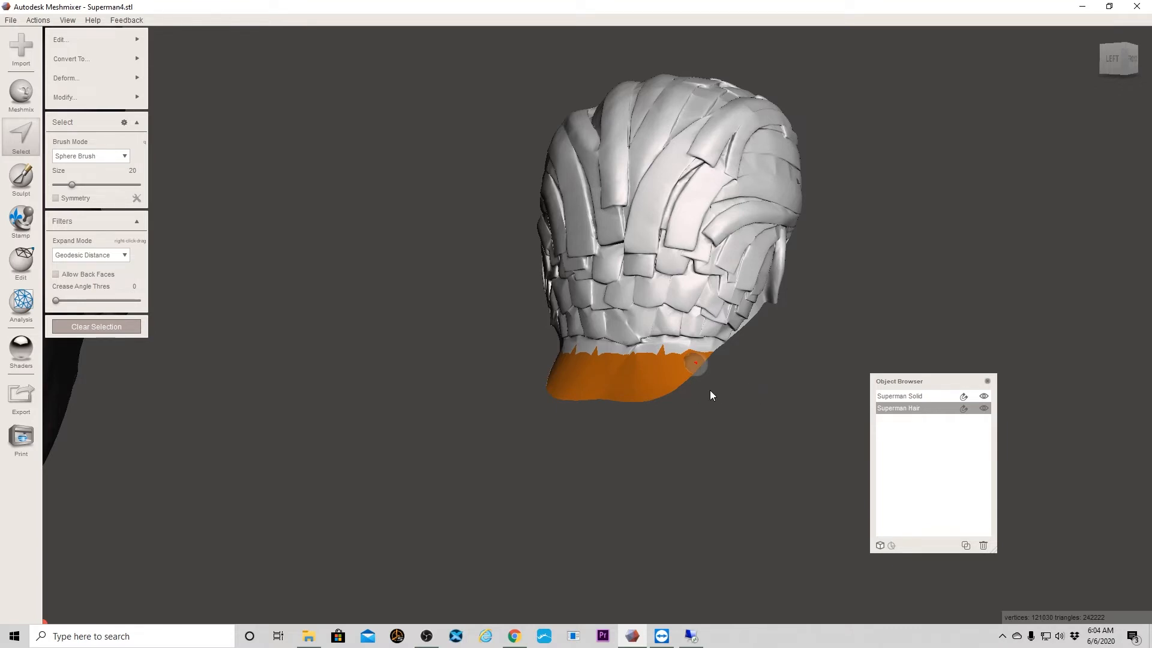
{"action": "left_click_drag", "start_coordinate": [721, 369], "coordinate": [721, 369]}
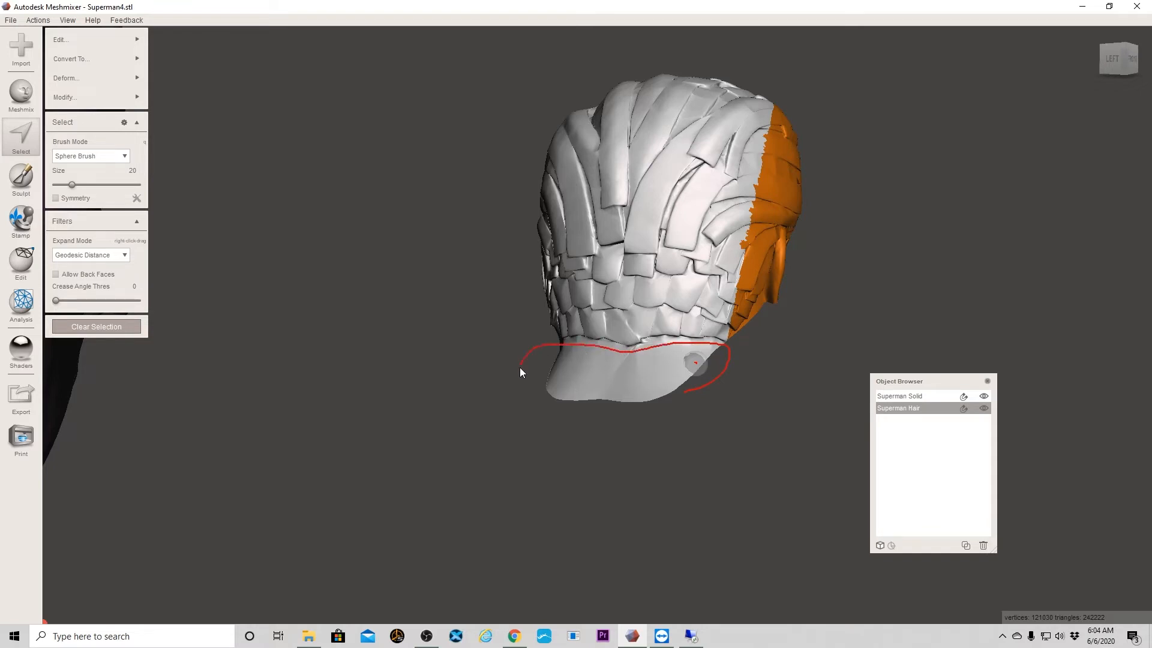
{"action": "left_click_drag", "start_coordinate": [702, 395], "coordinate": [702, 394]}
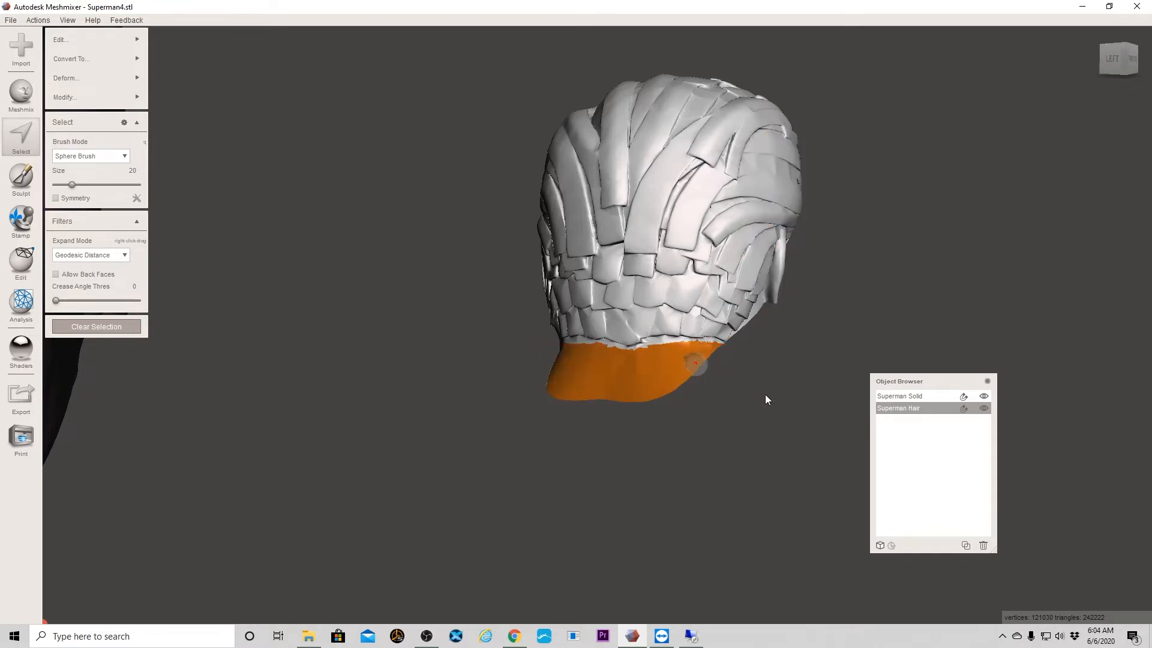
{"action": "mouse_move", "coordinate": [765, 395]}
{"action": "middle_mouse_down"}
{"action": "mouse_move", "coordinate": [708, 394]}
{"action": "mouse_move", "coordinate": [765, 365]}
{"action": "mouse_move", "coordinate": [756, 394]}
{"action": "middle_mouse_up"}
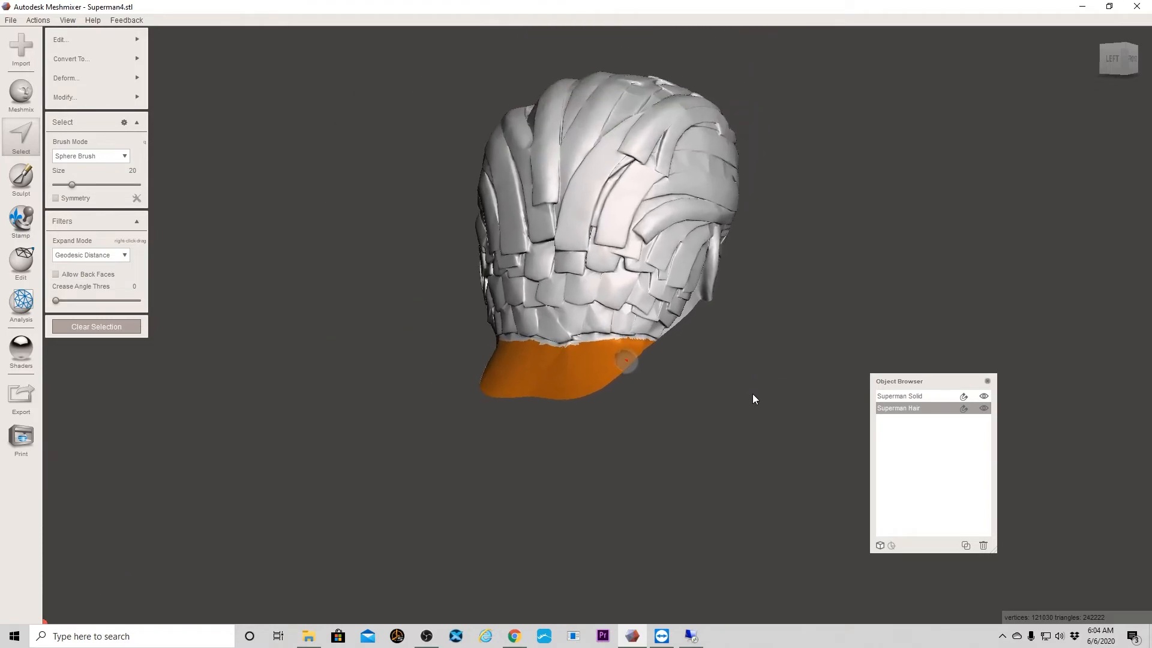
{"action": "key", "text": "Delete"}
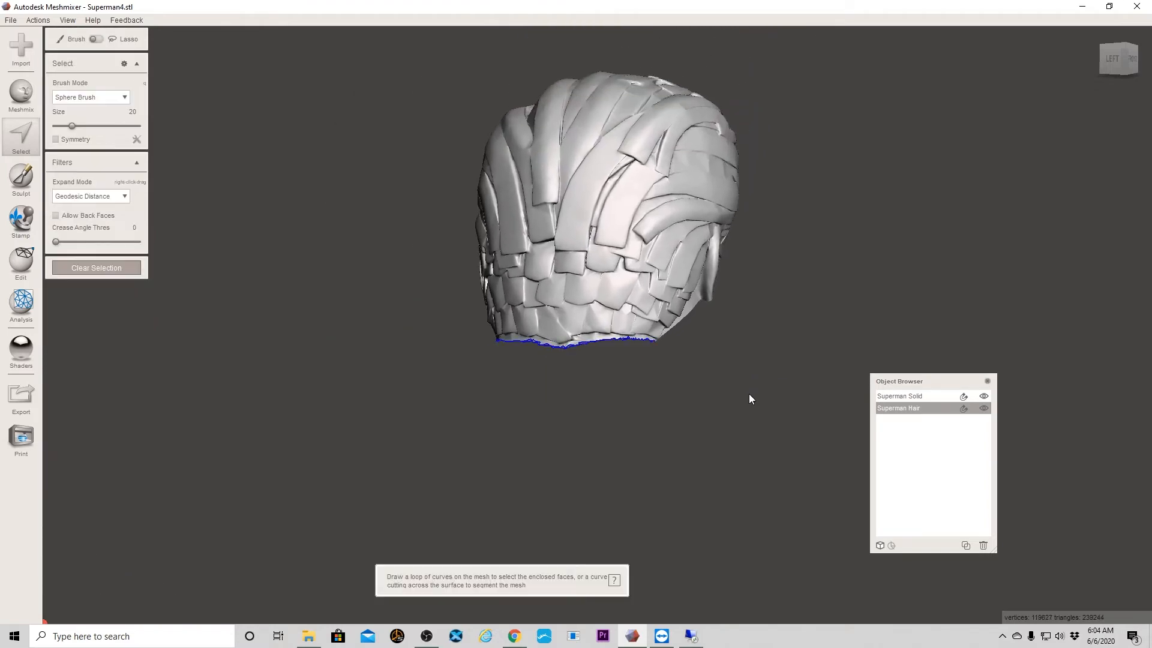
{"action": "mouse_move", "coordinate": [738, 352]}
{"action": "right_mouse_down"}
{"action": "mouse_move", "coordinate": [658, 380]}
{"action": "mouse_move", "coordinate": [581, 386]}
{"action": "mouse_move", "coordinate": [612, 380]}
{"action": "mouse_move", "coordinate": [613, 366]}
{"action": "right_mouse_up"}
{"action": "middle_click_drag", "start_coordinate": [441, 263], "coordinate": [618, 402]}
{"action": "scroll", "coordinate": [660, 430], "scroll_direction": "up", "scroll_amount": 4}
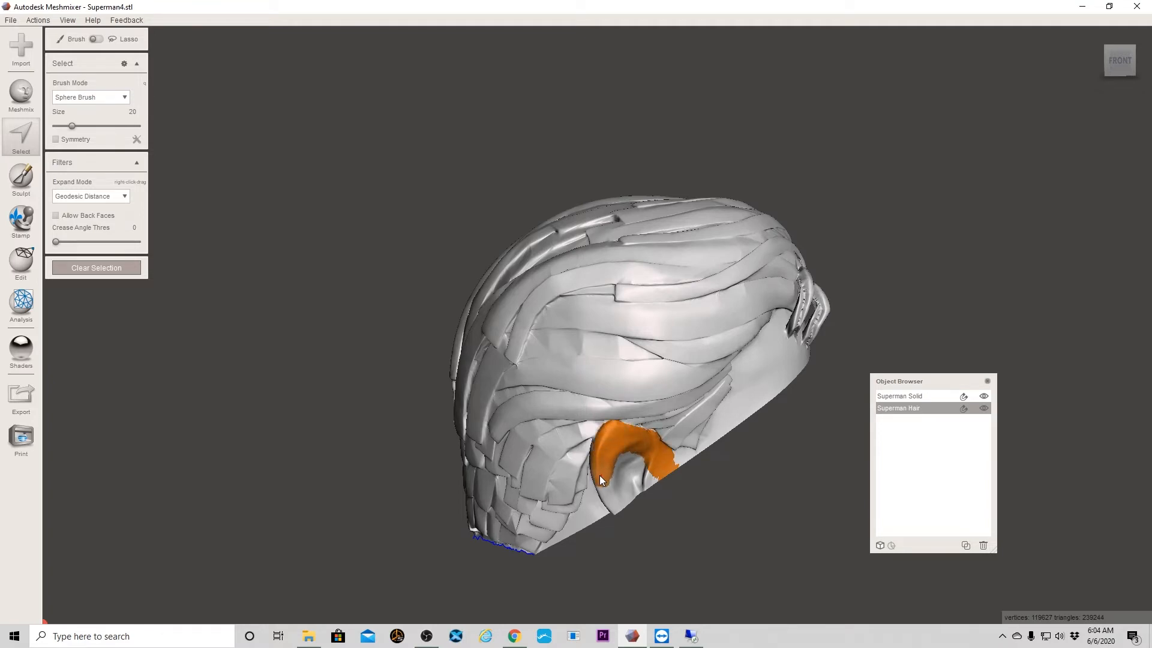
{"action": "left_click_drag", "start_coordinate": [600, 479], "coordinate": [600, 498]}
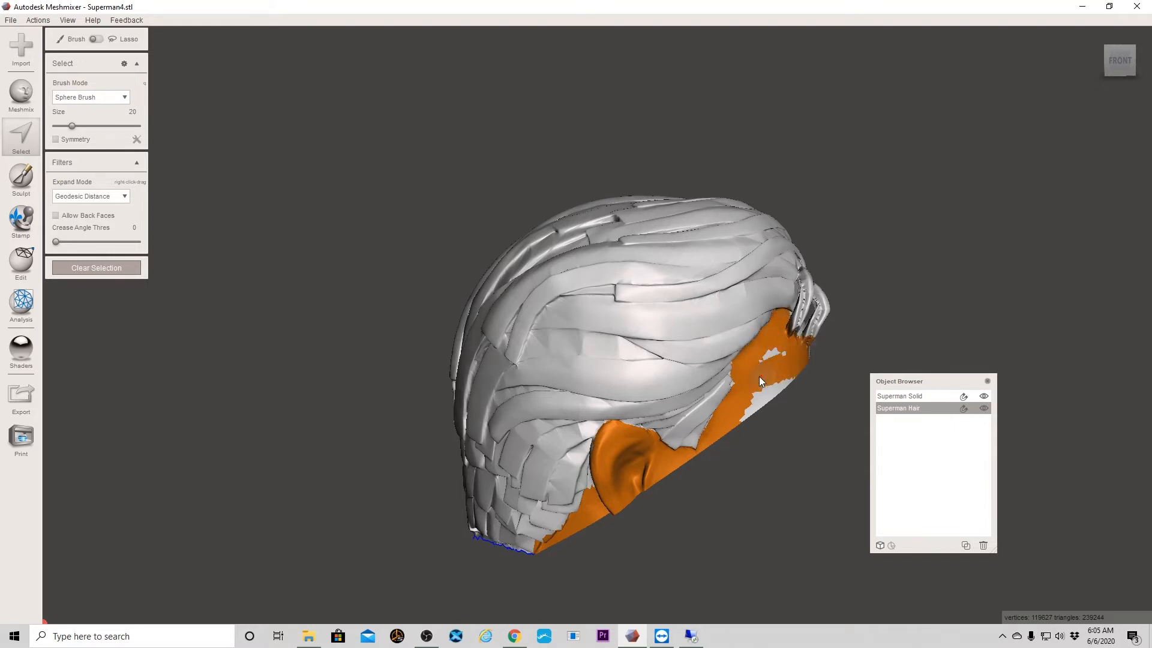
{"action": "left_click_drag", "start_coordinate": [744, 406], "coordinate": [742, 421]}
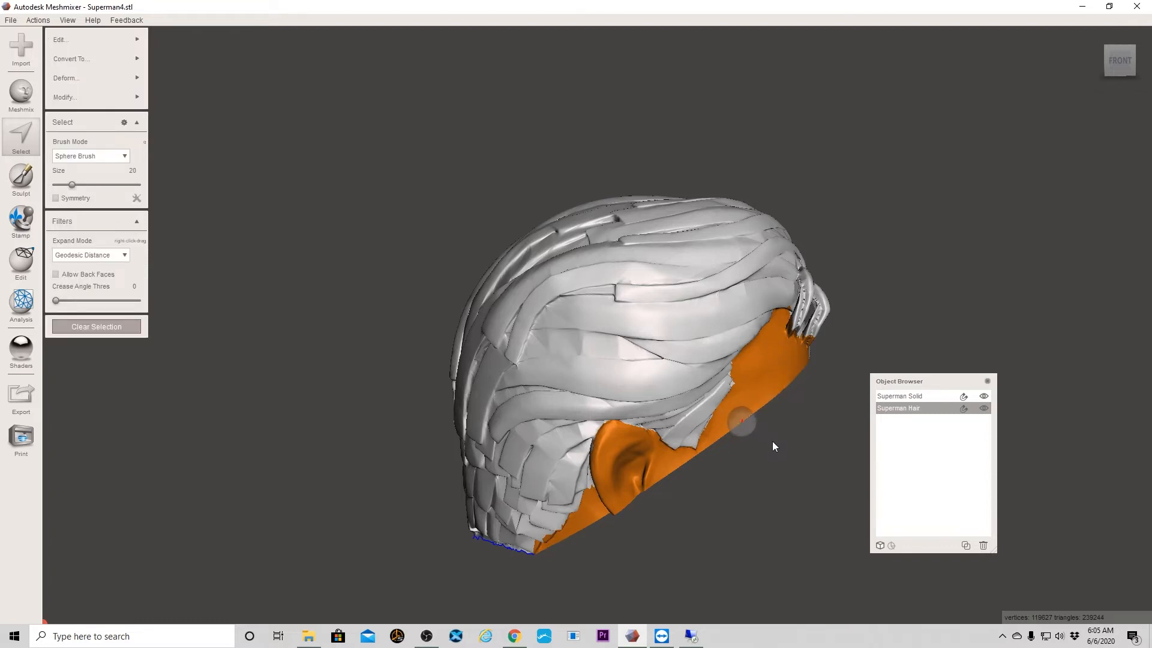
{"action": "right_click_drag", "start_coordinate": [783, 423], "coordinate": [667, 410]}
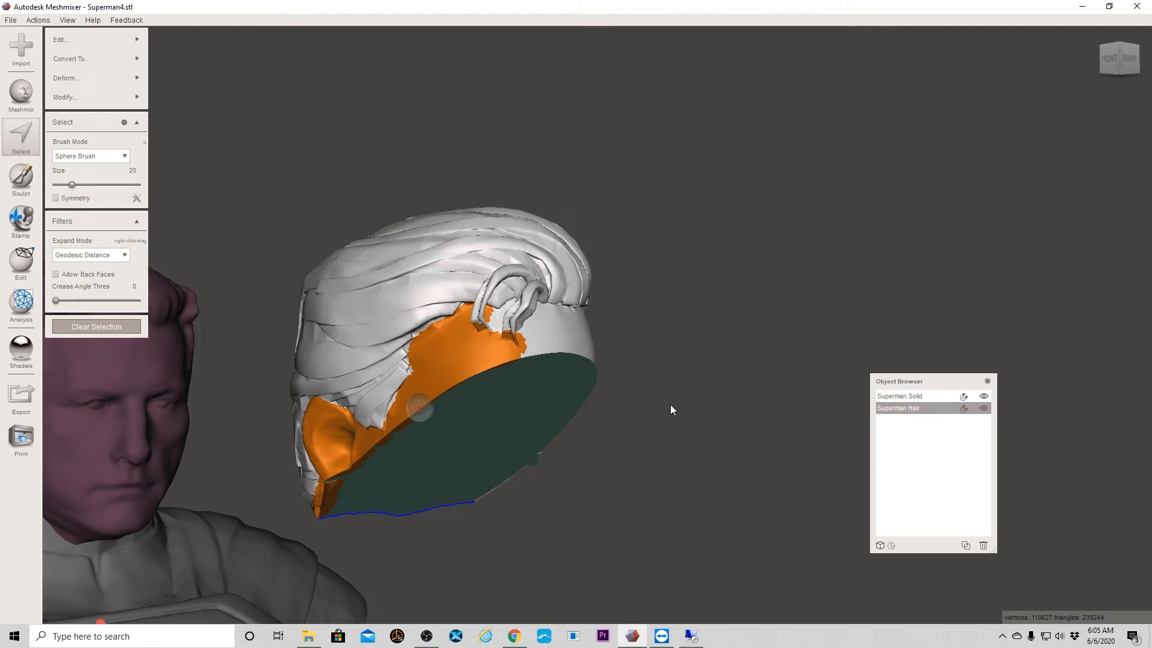
{"action": "left_click", "coordinate": [84, 329]}
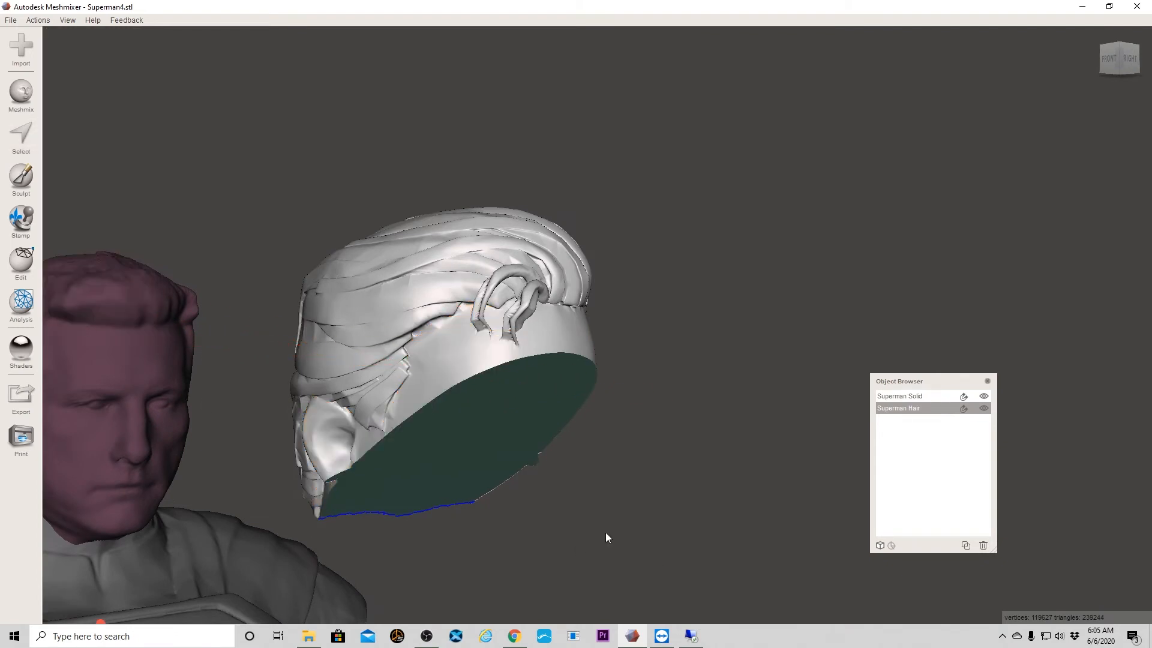
Brush-select the temple and forehead skin below the hairline of Superman Hair, using a selection brush of size 17.
{"action": "middle_click_drag", "start_coordinate": [588, 489], "coordinate": [650, 472]}
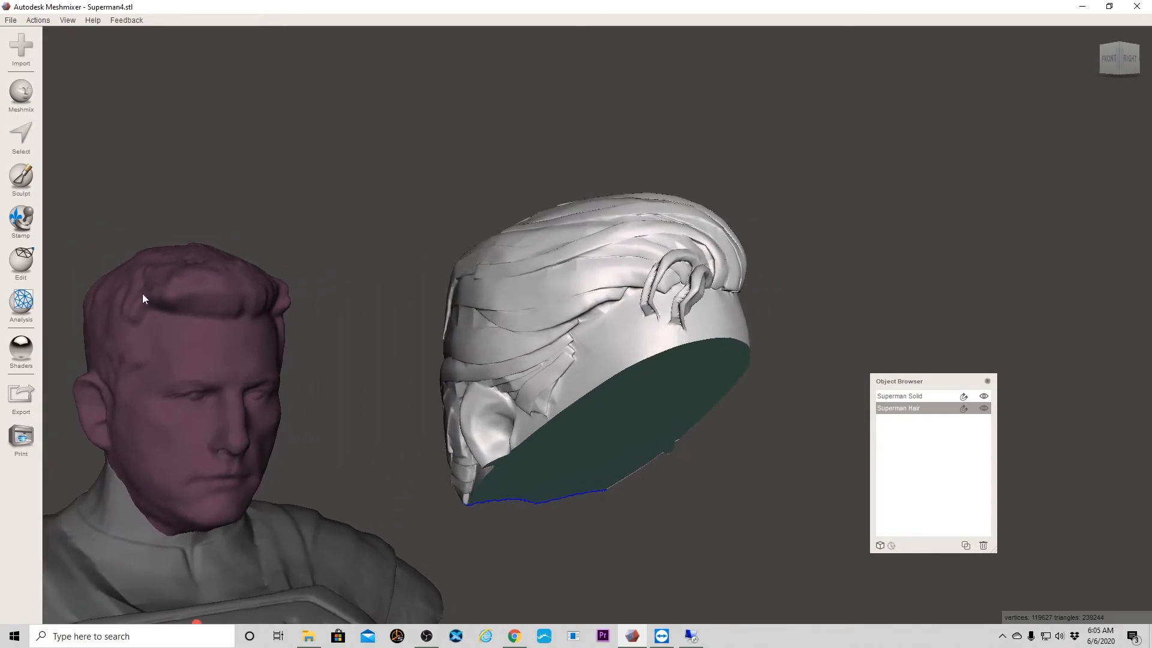
{"action": "left_click", "coordinate": [21, 133]}
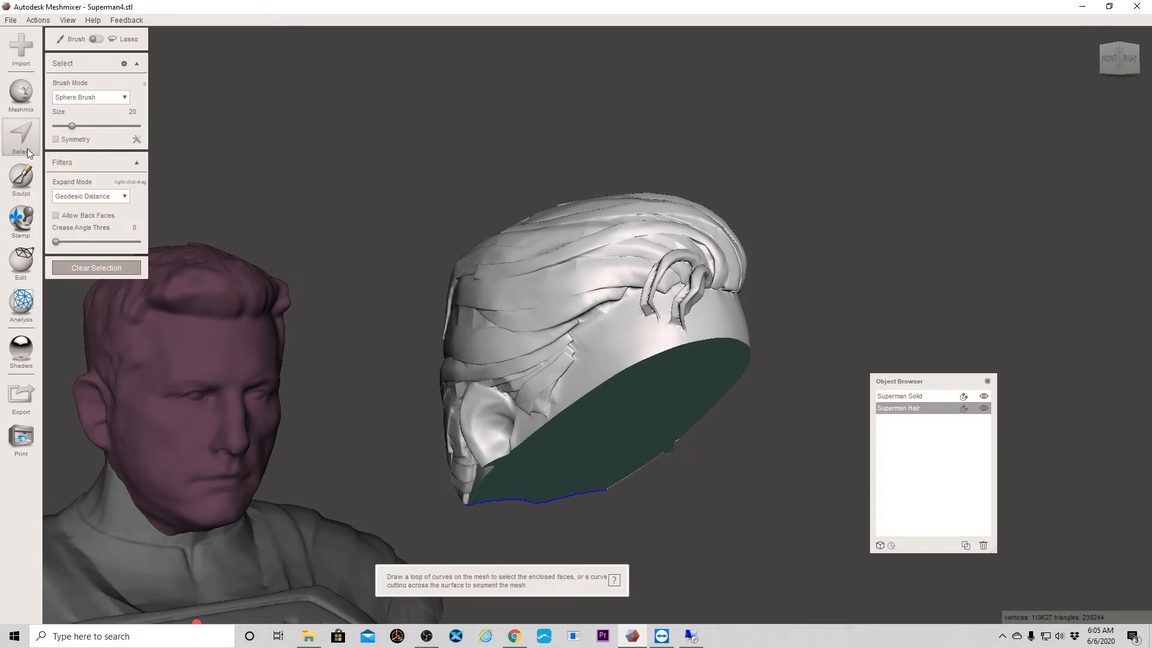
{"action": "left_click_drag", "start_coordinate": [661, 341], "coordinate": [639, 335]}
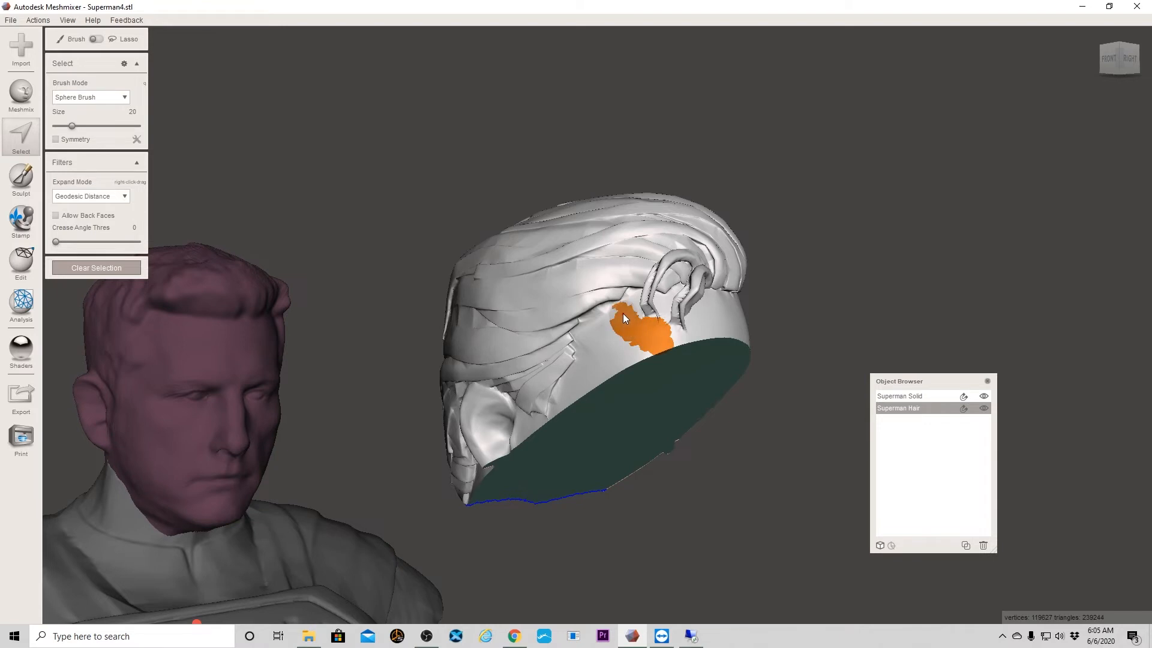
{"action": "left_click_drag", "start_coordinate": [627, 311], "coordinate": [614, 322]}
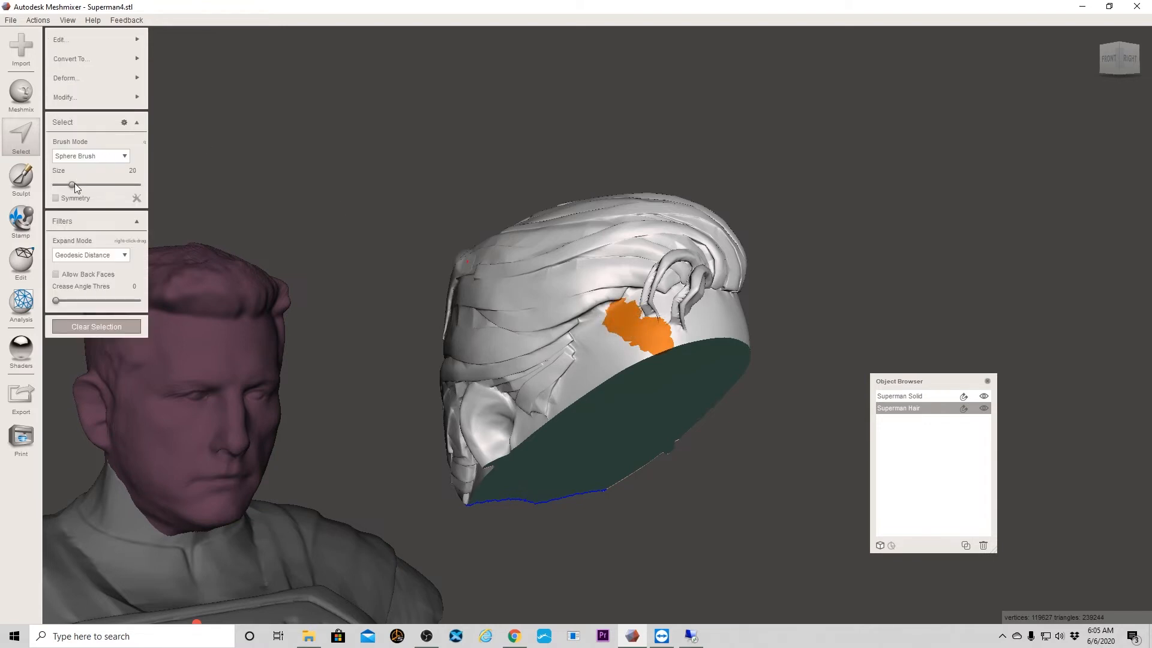
{"action": "left_click_drag", "start_coordinate": [71, 184], "coordinate": [63, 184]}
{"action": "left_click_drag", "start_coordinate": [62, 184], "coordinate": [69, 184]}
{"action": "right_click_drag", "start_coordinate": [619, 403], "coordinate": [689, 377]}
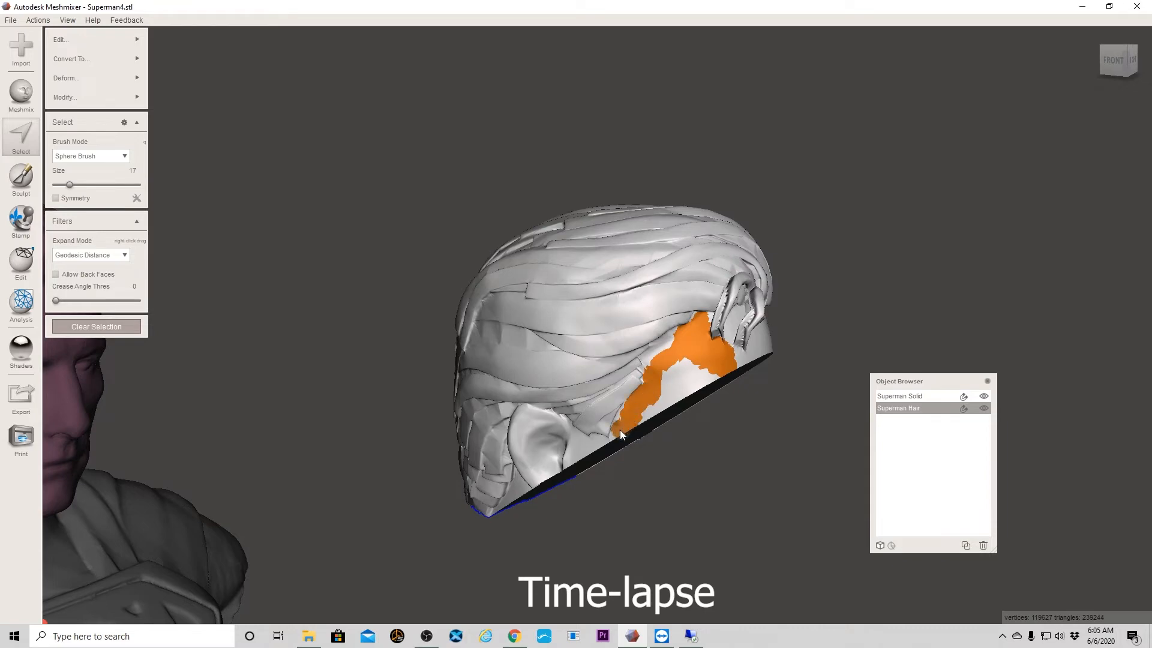
{"action": "left_click_drag", "start_coordinate": [620, 429], "coordinate": [672, 382]}
{"action": "right_click_drag", "start_coordinate": [780, 411], "coordinate": [530, 390]}
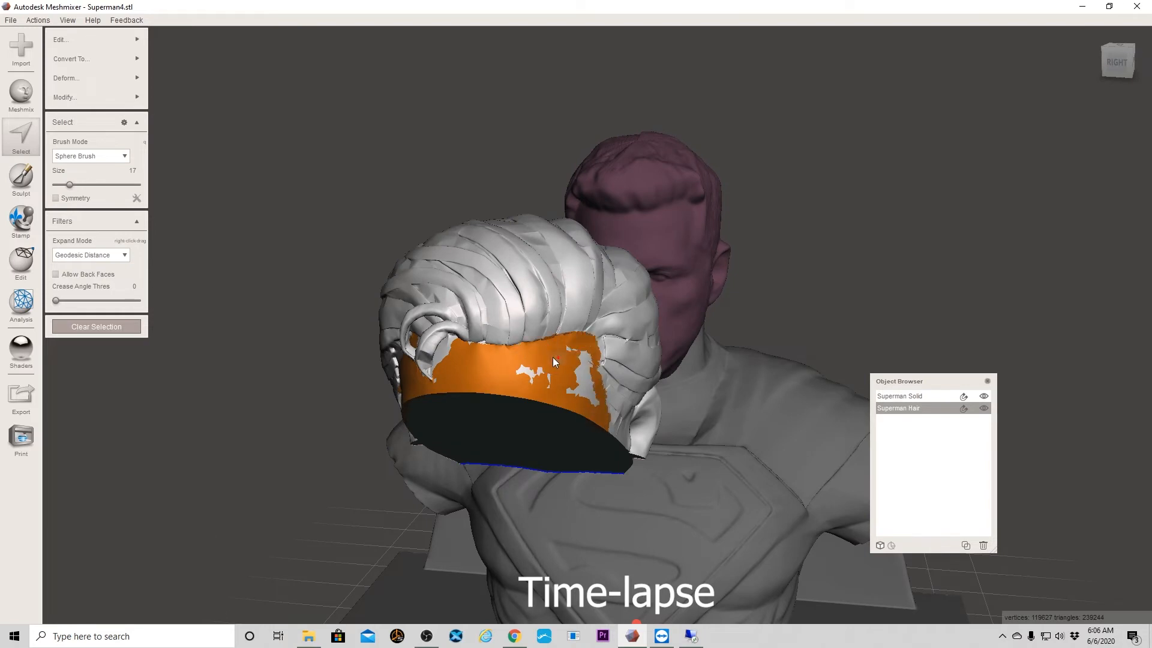
Extend the face selection over the opposite temple, that side's ear and the bare skin behind it.
{"action": "right_click_drag", "start_coordinate": [588, 460], "coordinate": [529, 410]}
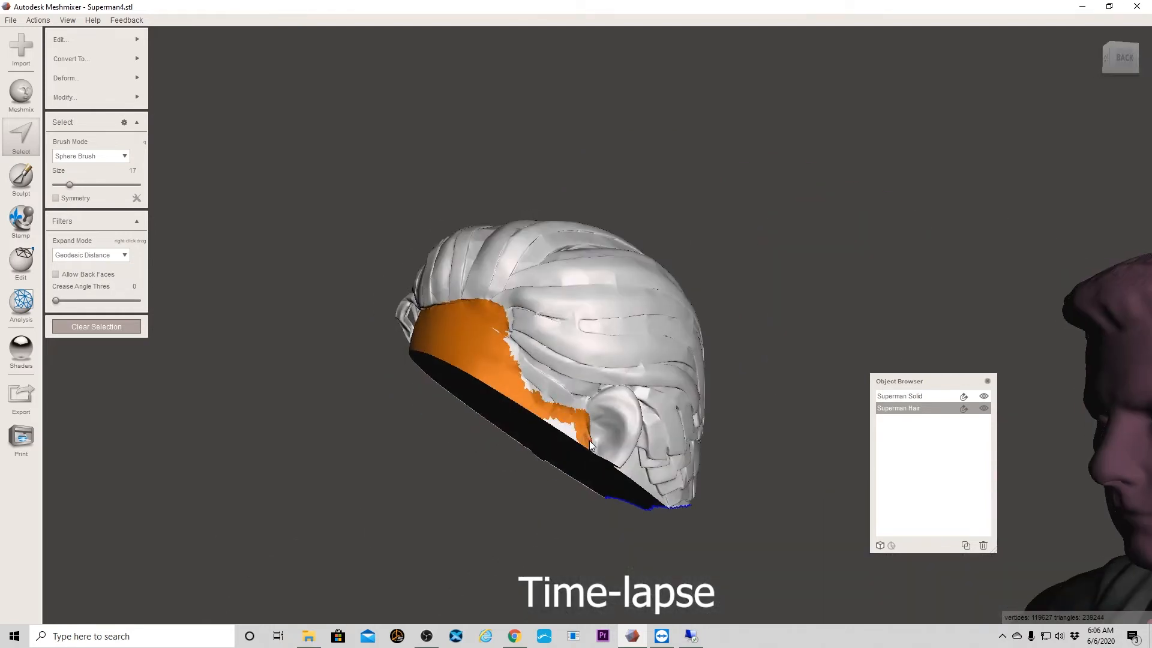
{"action": "left_click_drag", "start_coordinate": [589, 440], "coordinate": [613, 456]}
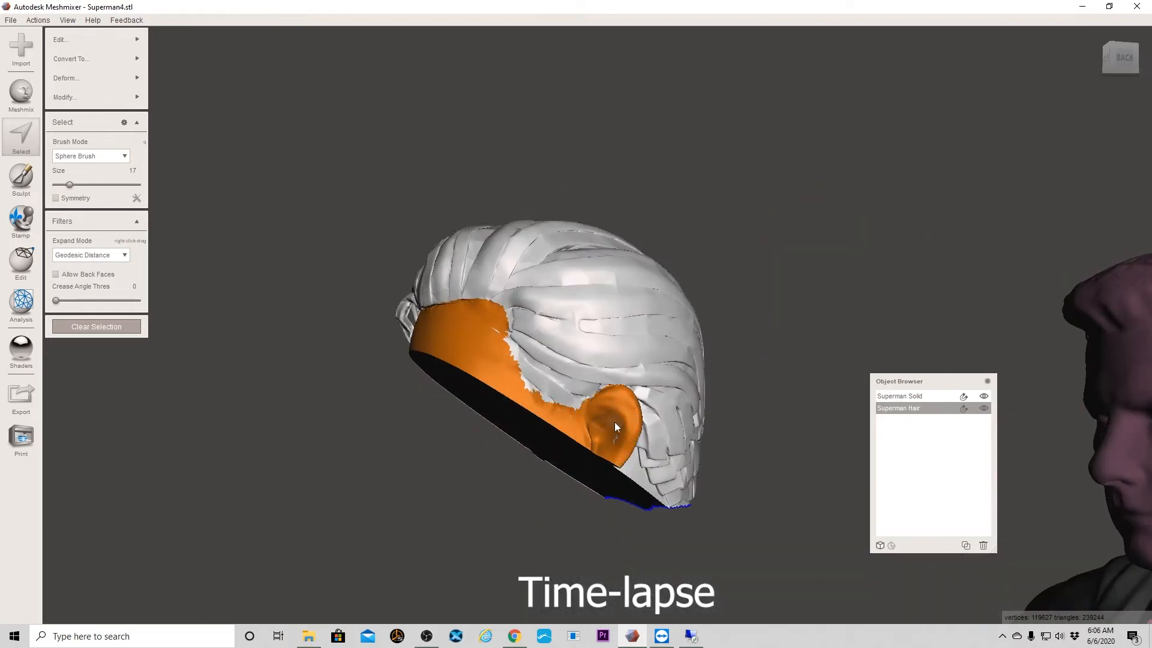
{"action": "mouse_move", "coordinate": [600, 474]}
{"action": "right_mouse_down"}
{"action": "mouse_move", "coordinate": [530, 464]}
{"action": "mouse_move", "coordinate": [540, 390]}
{"action": "right_mouse_up"}
{"action": "left_click_drag", "start_coordinate": [533, 425], "coordinate": [581, 461]}
{"action": "mouse_move", "coordinate": [590, 479]}
{"action": "right_mouse_down"}
{"action": "mouse_move", "coordinate": [379, 481]}
{"action": "mouse_move", "coordinate": [592, 488]}
{"action": "right_mouse_up"}
Add the remaining ear and the bare skin in front of and behind it, down to the nape, to the selection.
{"action": "scroll", "coordinate": [592, 488], "scroll_direction": "up", "scroll_amount": 8}
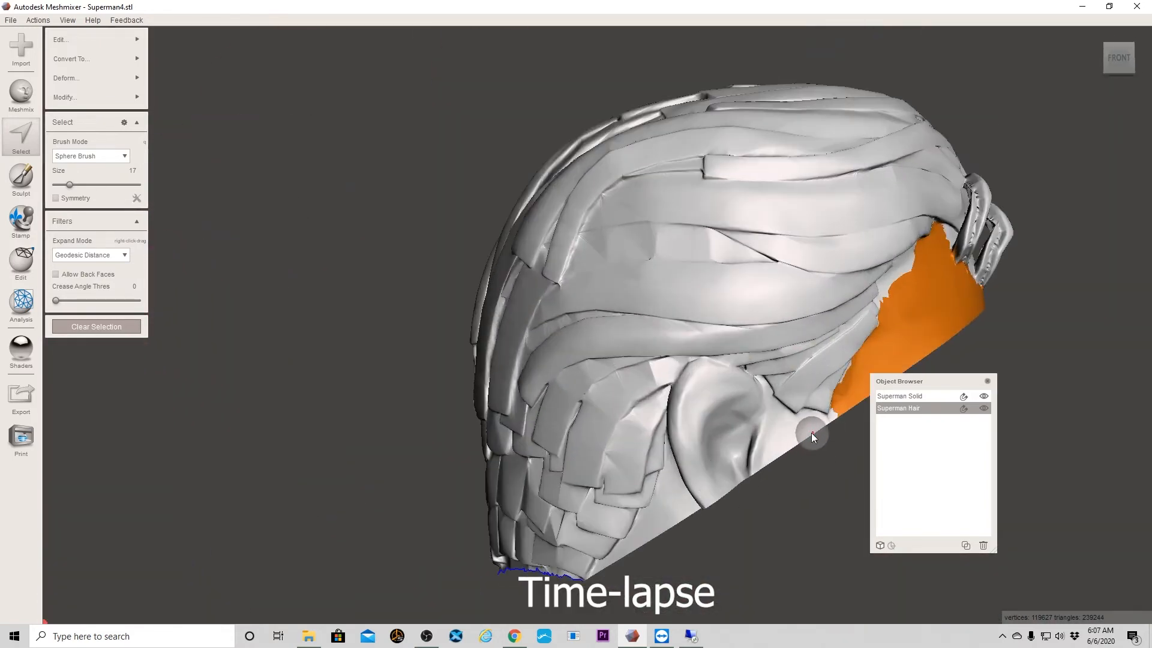
{"action": "mouse_move", "coordinate": [787, 431]}
{"action": "left_mouse_down"}
{"action": "mouse_move", "coordinate": [702, 375]}
{"action": "mouse_move", "coordinate": [747, 466]}
{"action": "mouse_move", "coordinate": [717, 429]}
{"action": "mouse_move", "coordinate": [665, 507]}
{"action": "mouse_move", "coordinate": [600, 554]}
{"action": "left_mouse_up"}
{"action": "right_click_drag", "start_coordinate": [686, 509], "coordinate": [716, 484]}
{"action": "scroll", "coordinate": [522, 367], "scroll_direction": "up", "scroll_amount": 3}
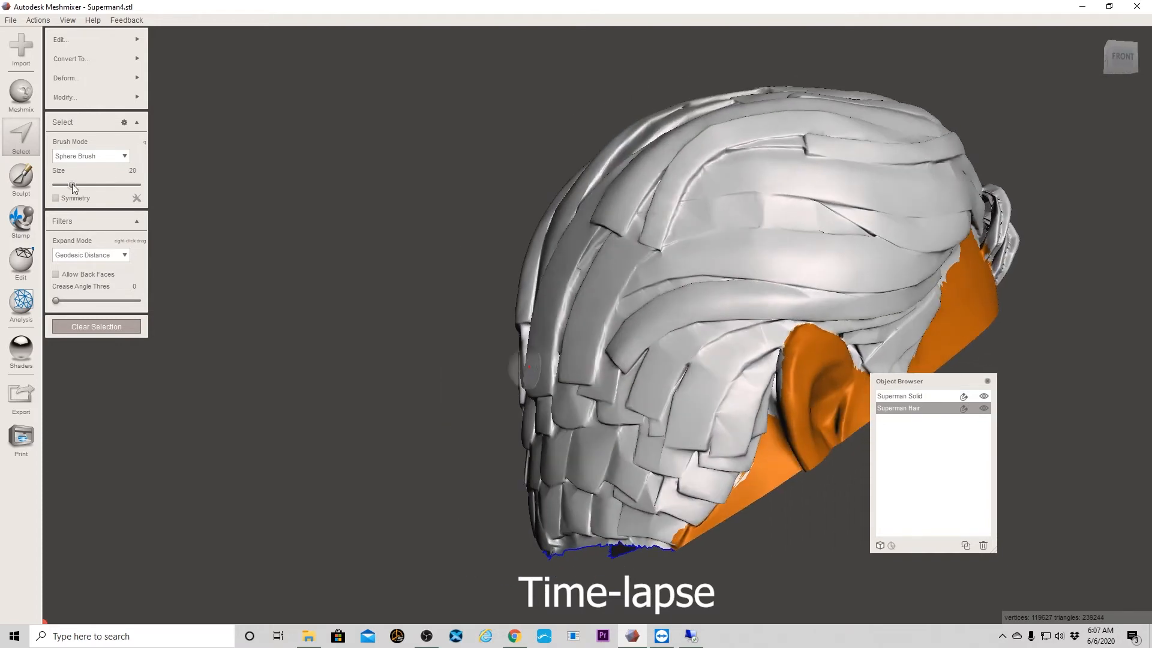
Add the skin around the forehead curl with a size 9 selection brush and delete all the selected skin and ears.
{"action": "scroll", "coordinate": [522, 367], "scroll_direction": "down", "scroll_amount": 4}
{"action": "right_click_drag", "start_coordinate": [522, 367], "coordinate": [245, 384]}
{"action": "left_click_drag", "start_coordinate": [68, 185], "coordinate": [63, 185]}
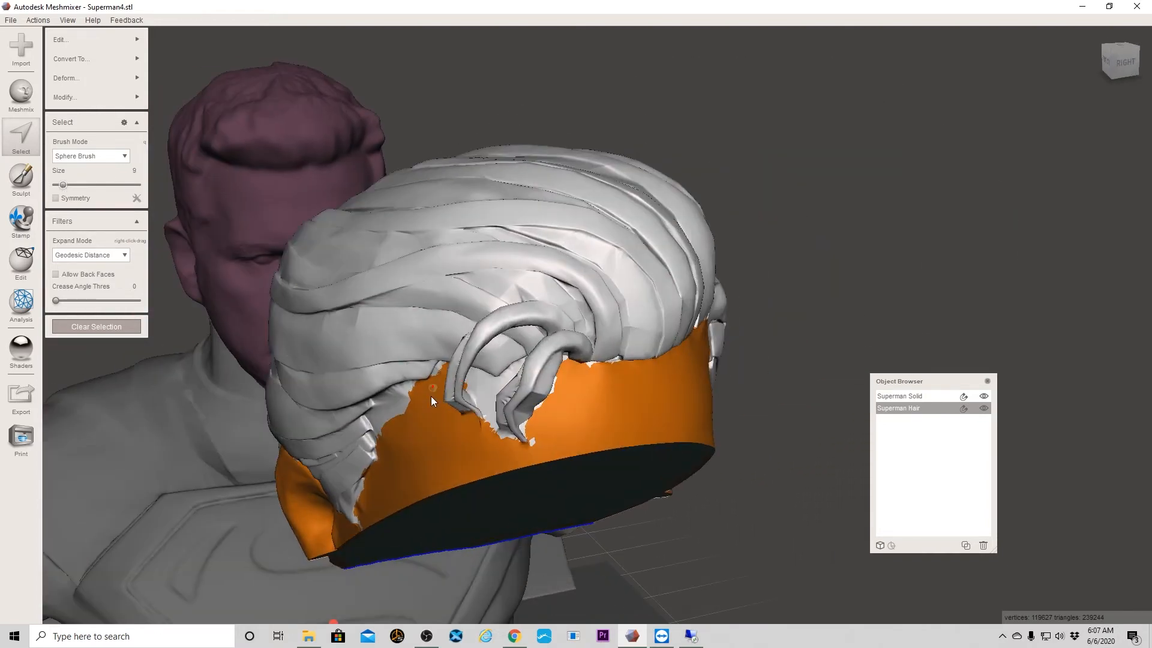
{"action": "mouse_move", "coordinate": [494, 423]}
{"action": "left_mouse_down"}
{"action": "mouse_move", "coordinate": [507, 438]}
{"action": "mouse_move", "coordinate": [468, 379]}
{"action": "left_mouse_up"}
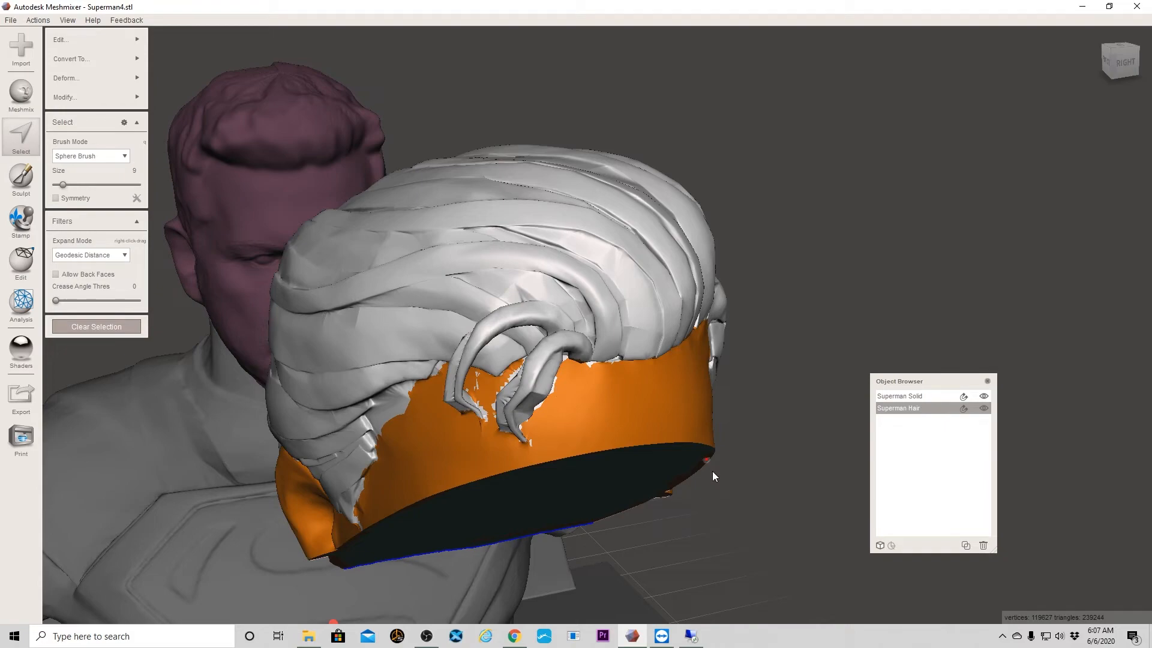
{"action": "key", "text": "Delete"}
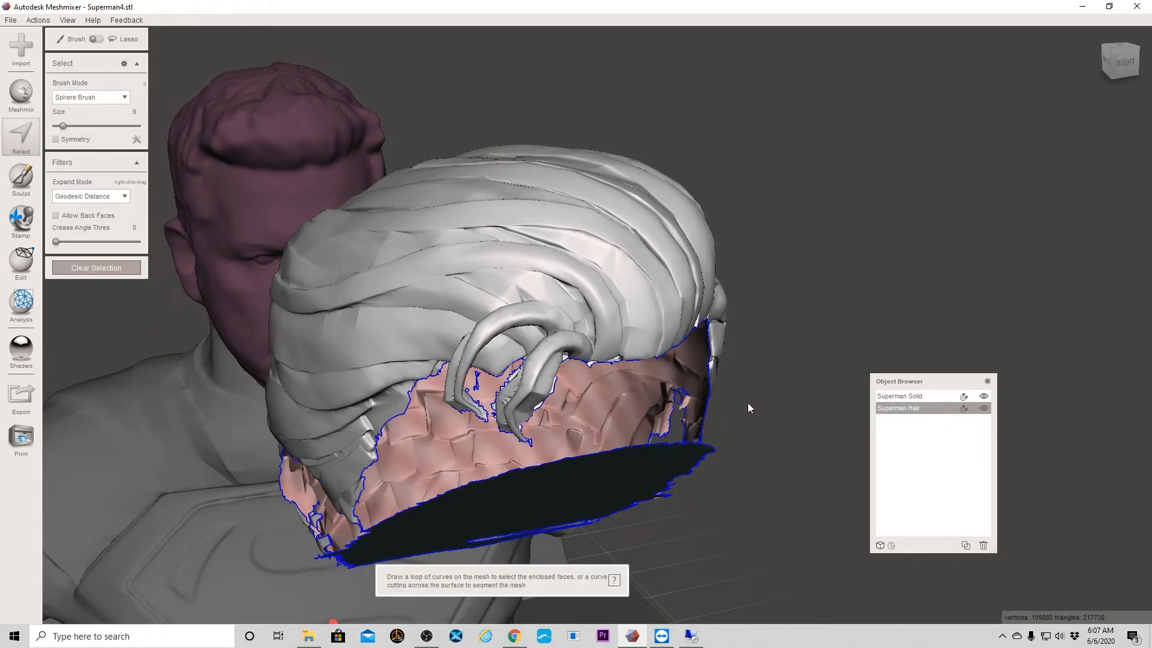
Lasso-select the leftover flat cut surface and loose fragments under the hair and delete them.
{"action": "right_click_drag", "start_coordinate": [779, 395], "coordinate": [746, 501]}
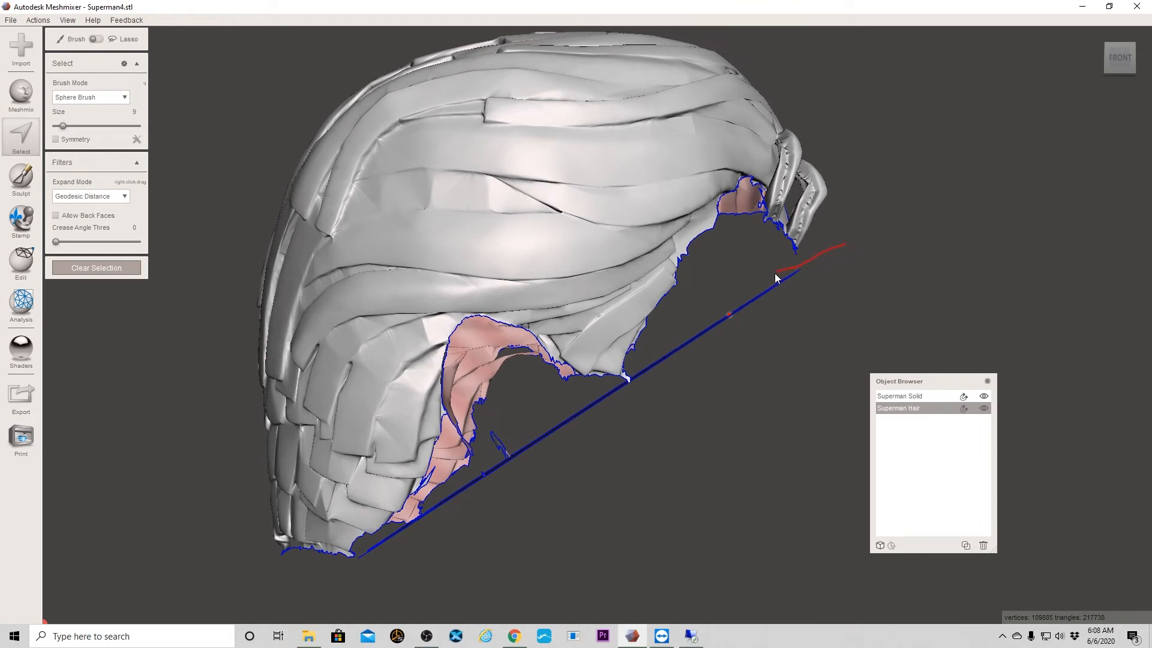
{"action": "left_click_drag", "start_coordinate": [659, 355], "coordinate": [618, 381]}
{"action": "left_click_drag", "start_coordinate": [448, 485], "coordinate": [354, 566]}
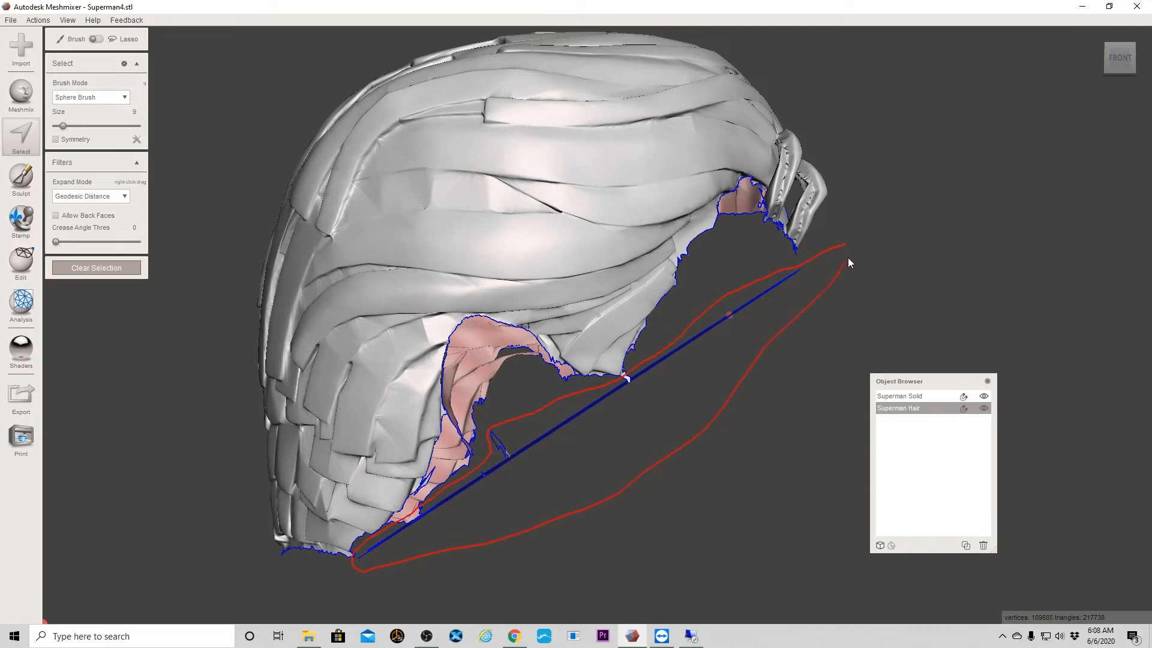
{"action": "left_click_drag", "start_coordinate": [846, 245], "coordinate": [847, 248]}
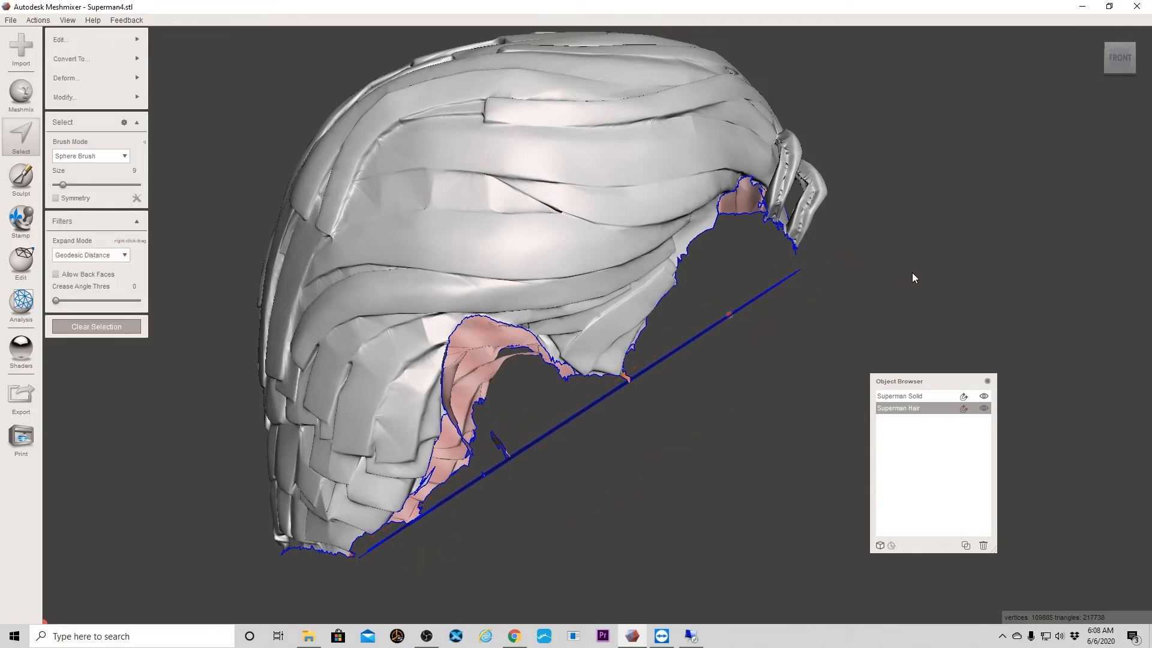
{"action": "key", "text": "Delete"}
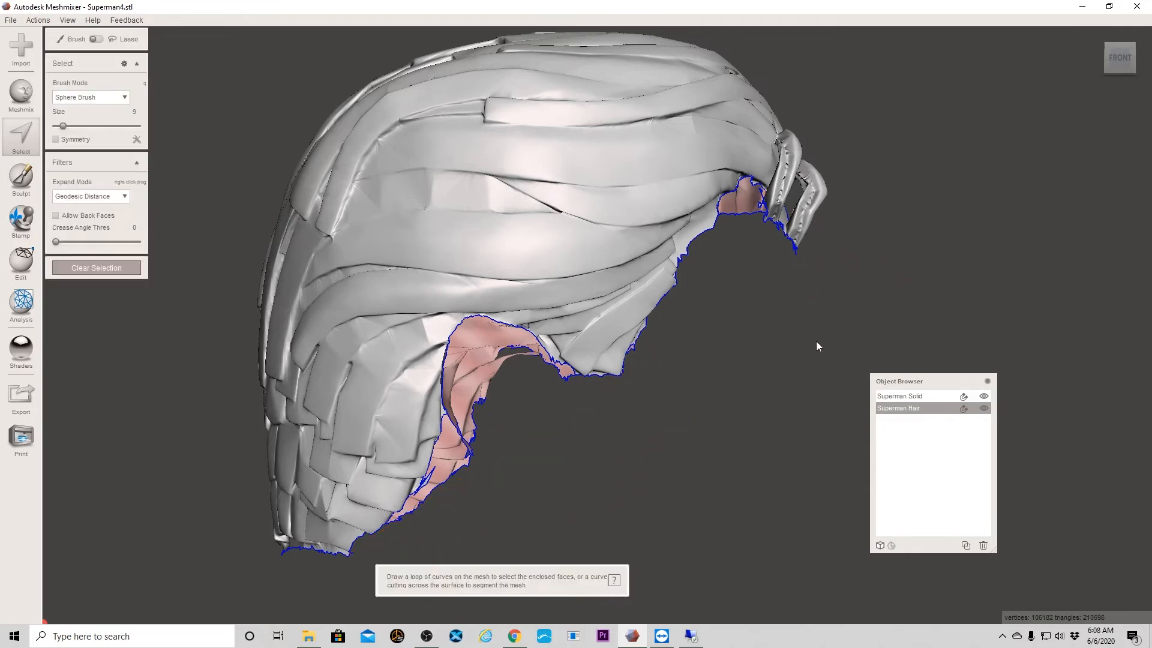
Transform the separated Superman hair, moving it onto the new head with a Z translation of about -33.40 mm.
{"action": "mouse_move", "coordinate": [817, 342]}
{"action": "right_mouse_down"}
{"action": "mouse_move", "coordinate": [751, 338]}
{"action": "mouse_move", "coordinate": [674, 367]}
{"action": "mouse_move", "coordinate": [630, 358]}
{"action": "mouse_move", "coordinate": [733, 340]}
{"action": "mouse_move", "coordinate": [829, 345]}
{"action": "mouse_move", "coordinate": [790, 358]}
{"action": "mouse_move", "coordinate": [633, 365]}
{"action": "mouse_move", "coordinate": [794, 333]}
{"action": "mouse_move", "coordinate": [658, 373]}
{"action": "mouse_move", "coordinate": [563, 385]}
{"action": "mouse_move", "coordinate": [549, 398]}
{"action": "mouse_move", "coordinate": [616, 398]}
{"action": "mouse_move", "coordinate": [563, 401]}
{"action": "mouse_move", "coordinate": [553, 416]}
{"action": "right_mouse_up"}
{"action": "middle_click_drag", "start_coordinate": [553, 416], "coordinate": [677, 404]}
{"action": "scroll", "coordinate": [677, 405], "scroll_direction": "up", "scroll_amount": 5}
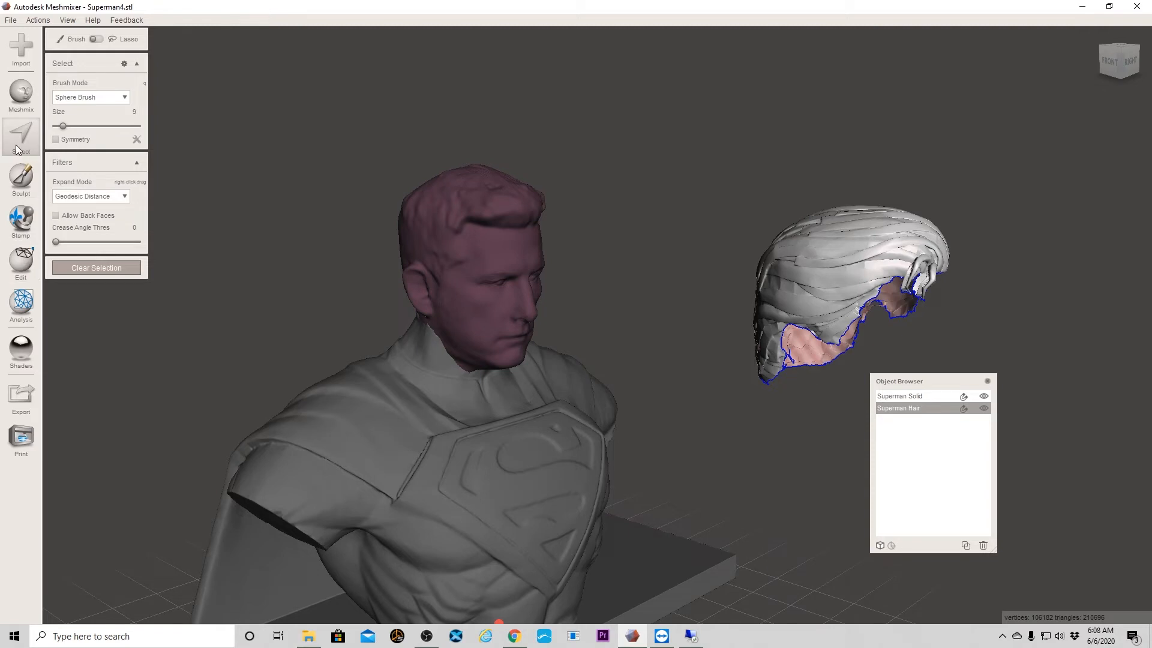
{"action": "left_click", "coordinate": [20, 264]}
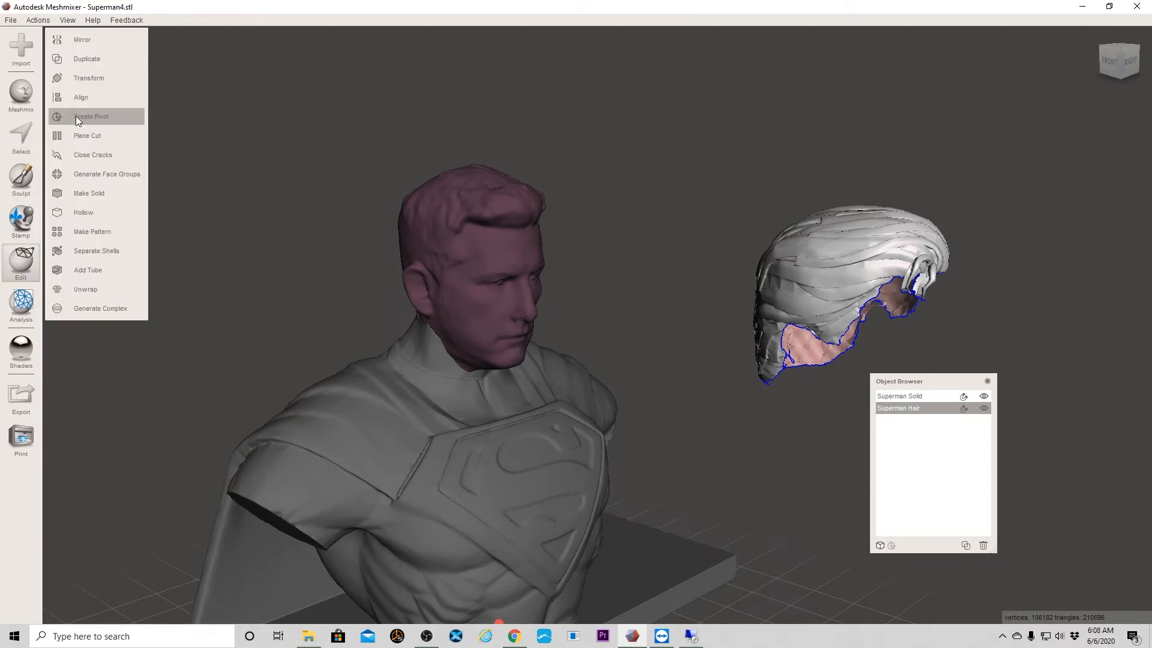
{"action": "left_click", "coordinate": [84, 80]}
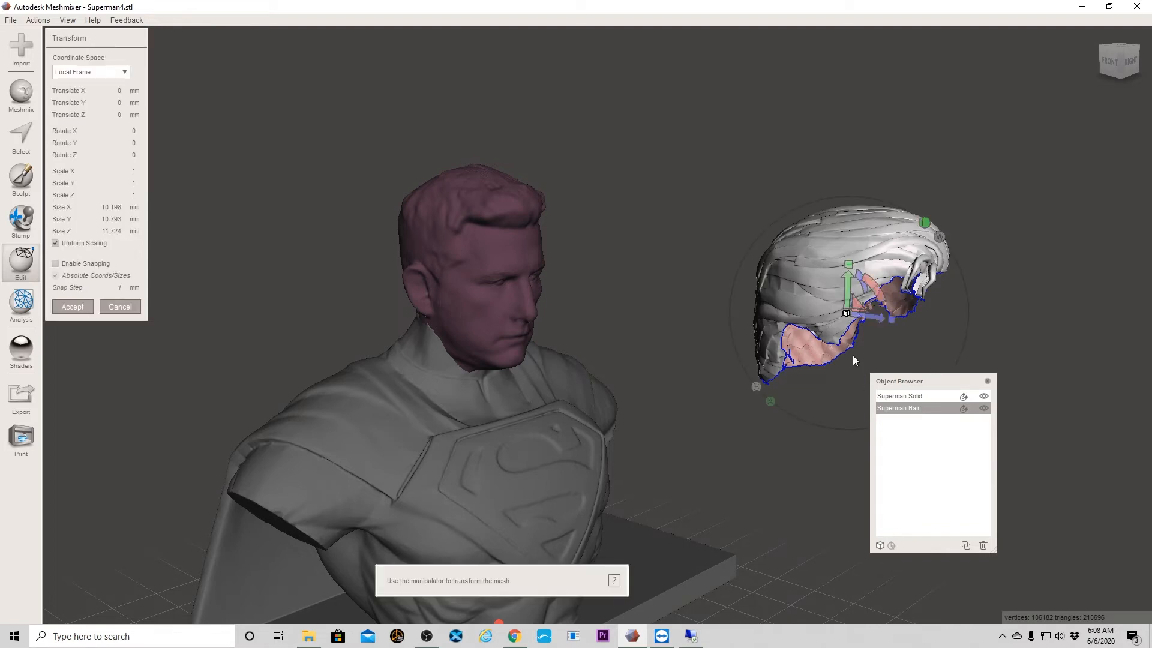
{"action": "right_click_drag", "start_coordinate": [710, 474], "coordinate": [740, 467]}
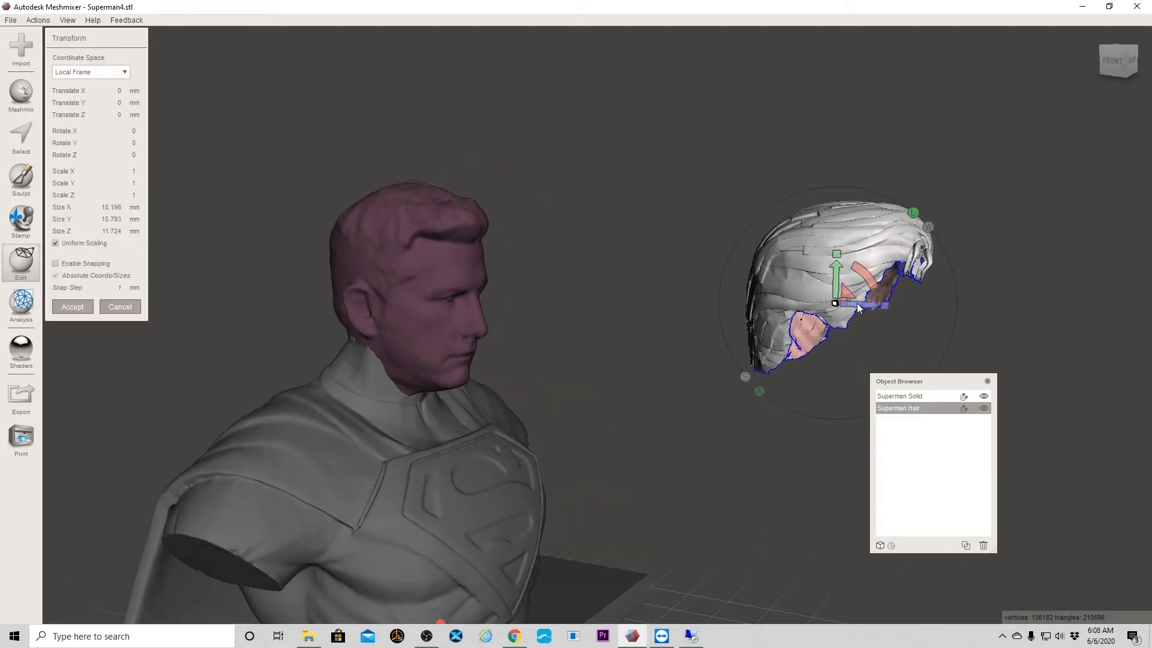
{"action": "left_click_drag", "start_coordinate": [859, 309], "coordinate": [417, 329]}
Rotate the hair about -6.4° around X and raise it to a Y translation of about 1.11 mm.
{"action": "scroll", "coordinate": [420, 333], "scroll_direction": "up", "scroll_amount": 3}
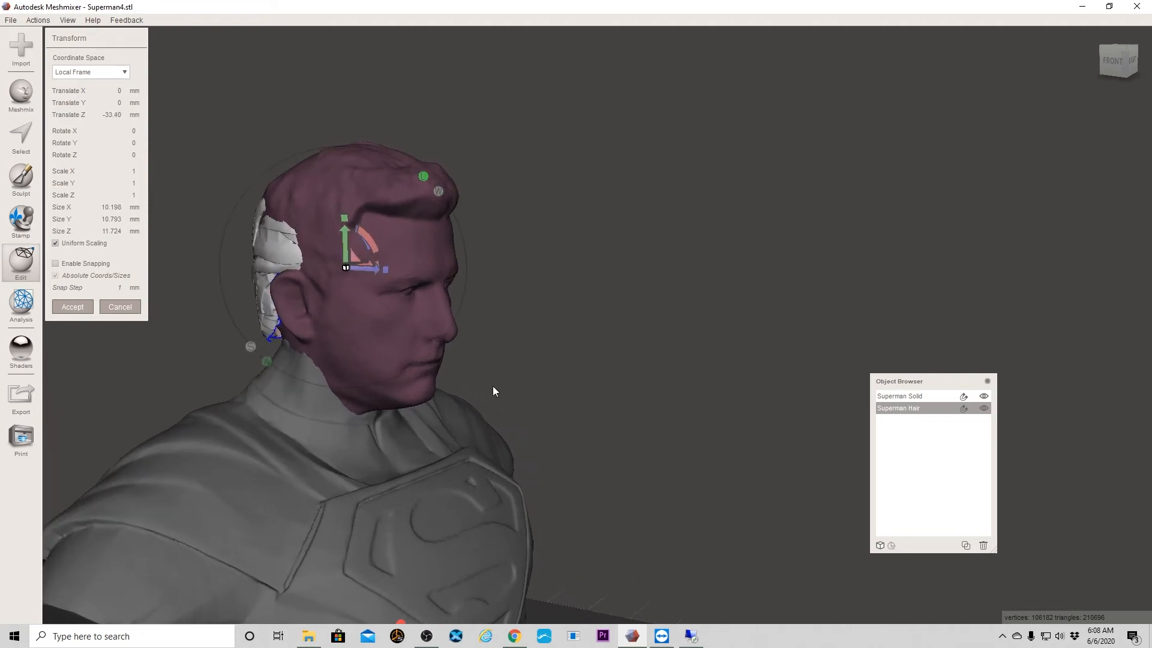
{"action": "middle_click_drag", "start_coordinate": [492, 387], "coordinate": [589, 391]}
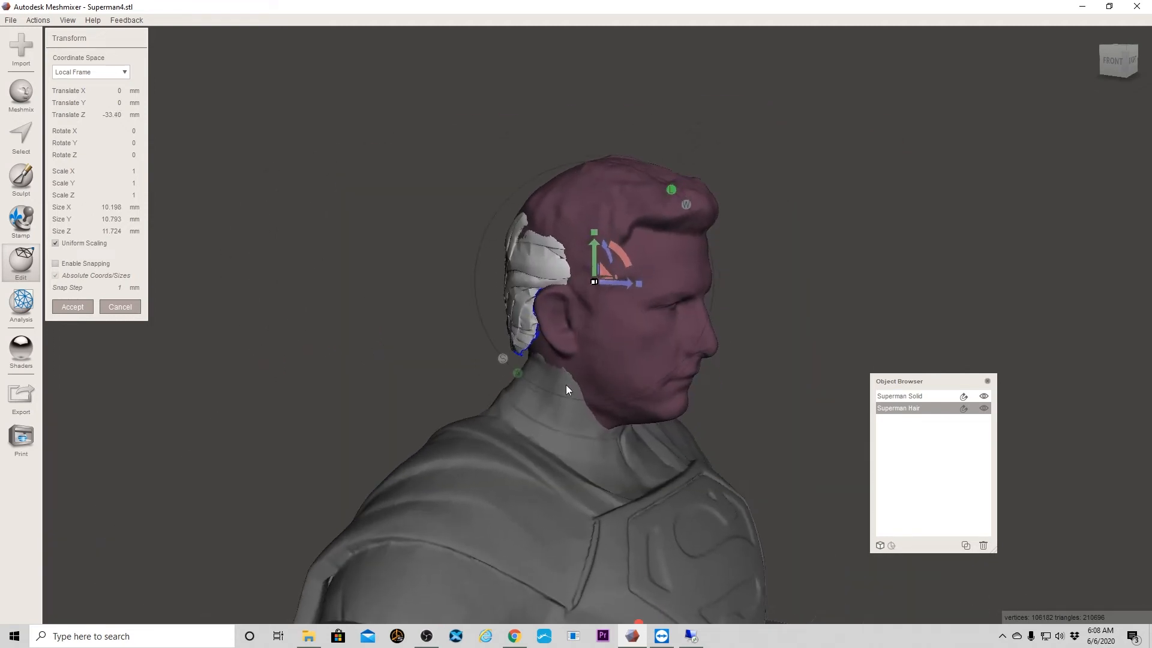
{"action": "scroll", "coordinate": [565, 384], "scroll_direction": "up", "scroll_amount": 3}
{"action": "scroll", "coordinate": [565, 389], "scroll_direction": "up", "scroll_amount": 3}
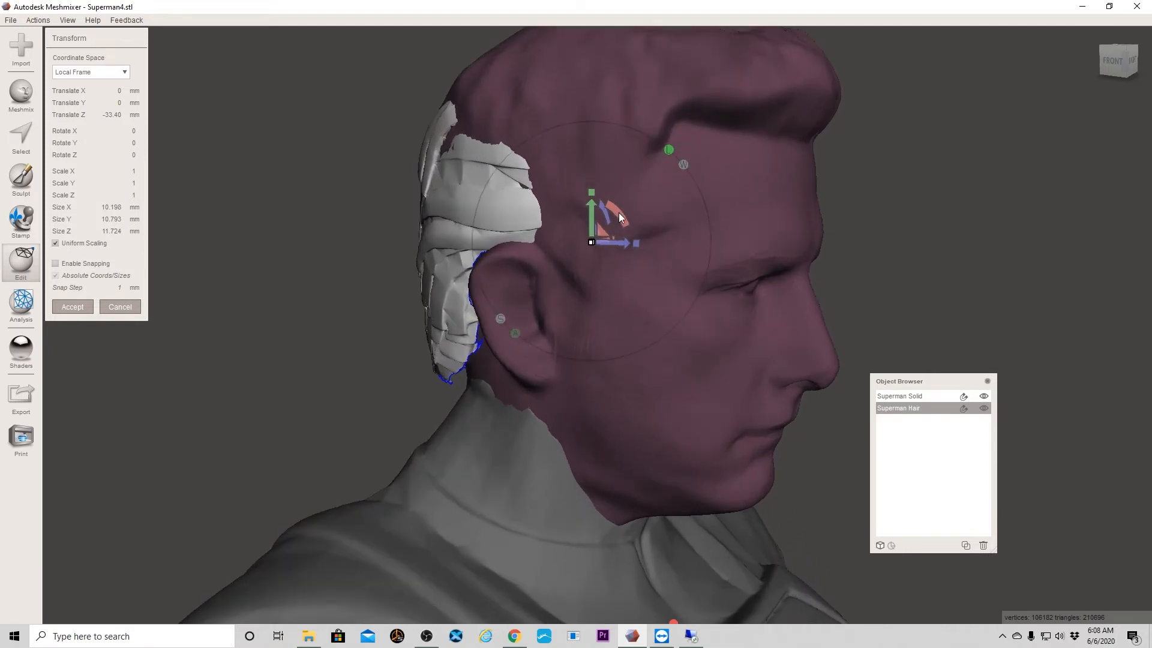
{"action": "left_click_drag", "start_coordinate": [619, 220], "coordinate": [617, 210]}
{"action": "right_click_drag", "start_coordinate": [531, 395], "coordinate": [737, 410]}
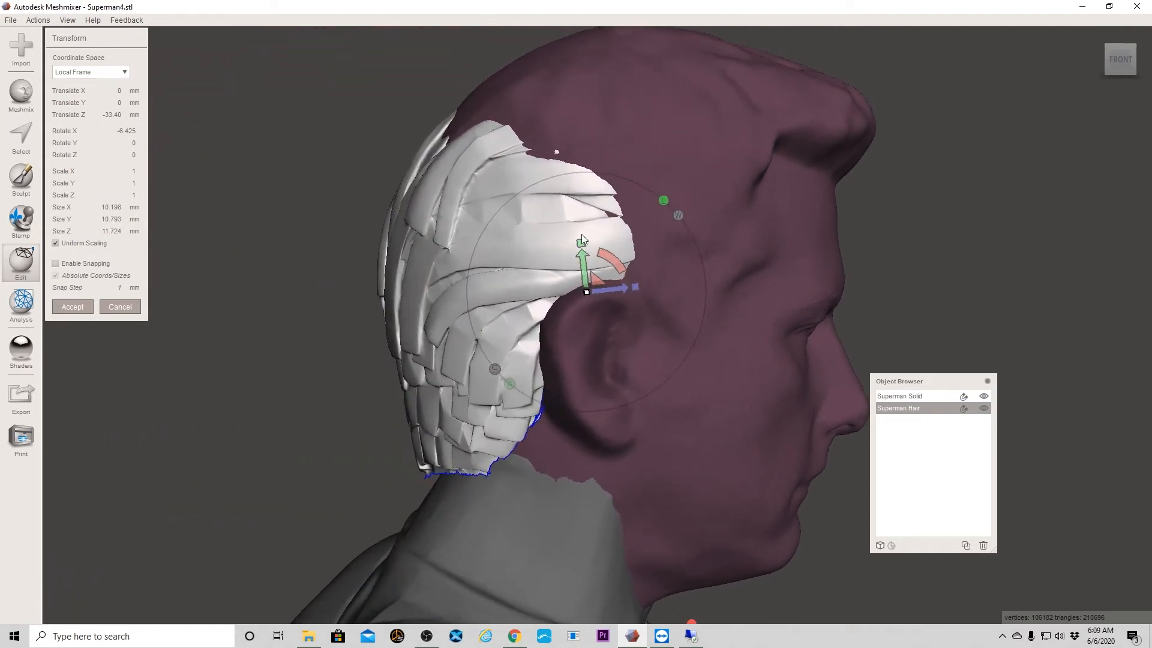
{"action": "left_click_drag", "start_coordinate": [581, 239], "coordinate": [621, 253]}
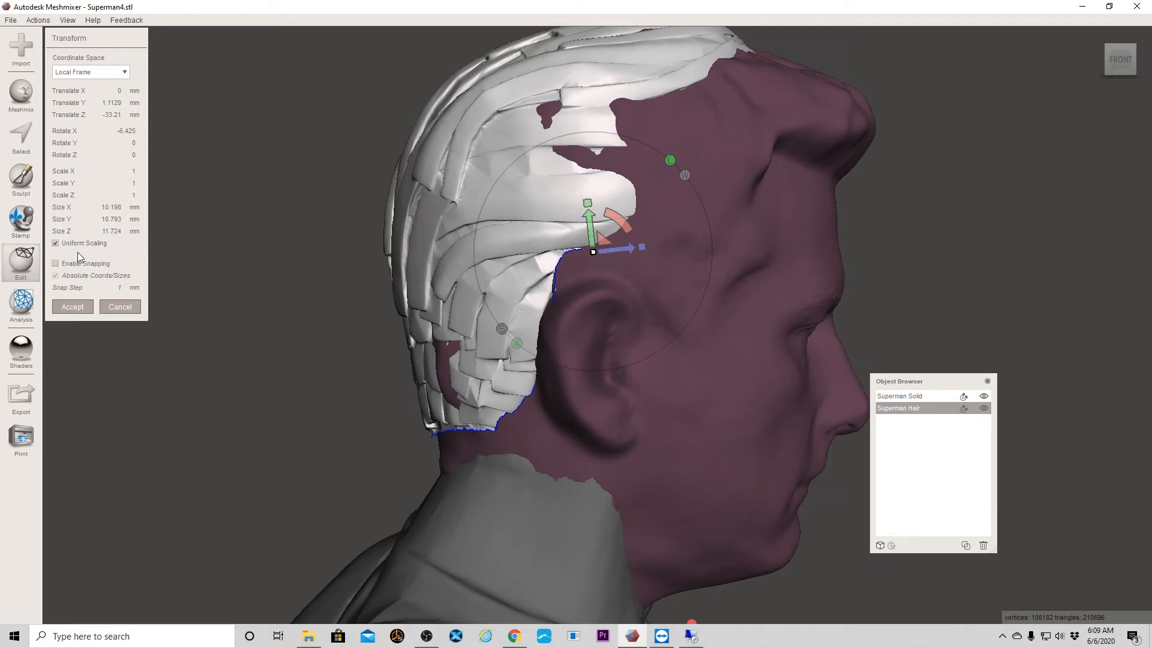
Scale the hair uniformly to 1.08.
{"action": "left_click", "coordinate": [134, 183]}
{"action": "left_click", "coordinate": [133, 172]}
{"action": "key", "text": "BackSpace"}
{"action": "type", "text": "08"}
{"action": "key", "text": "Return"}
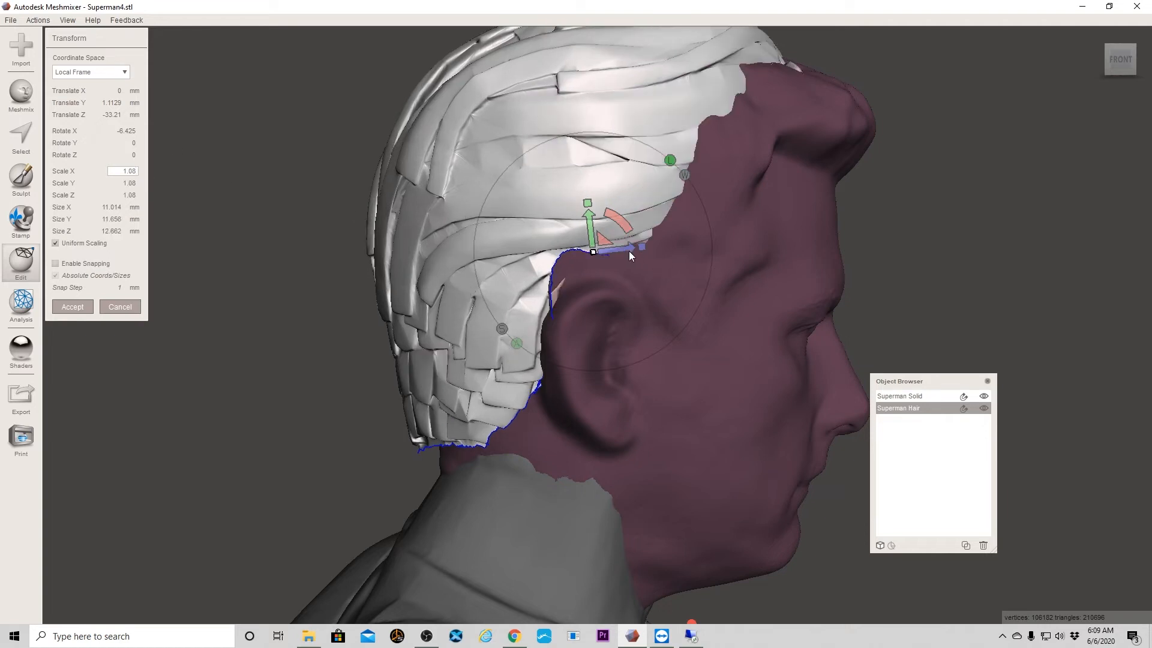
Shift the enlarged hair forward to about -32.4 mm in Z and lower it to about 0.17 mm in Y.
{"action": "left_click_drag", "start_coordinate": [627, 246], "coordinate": [653, 279]}
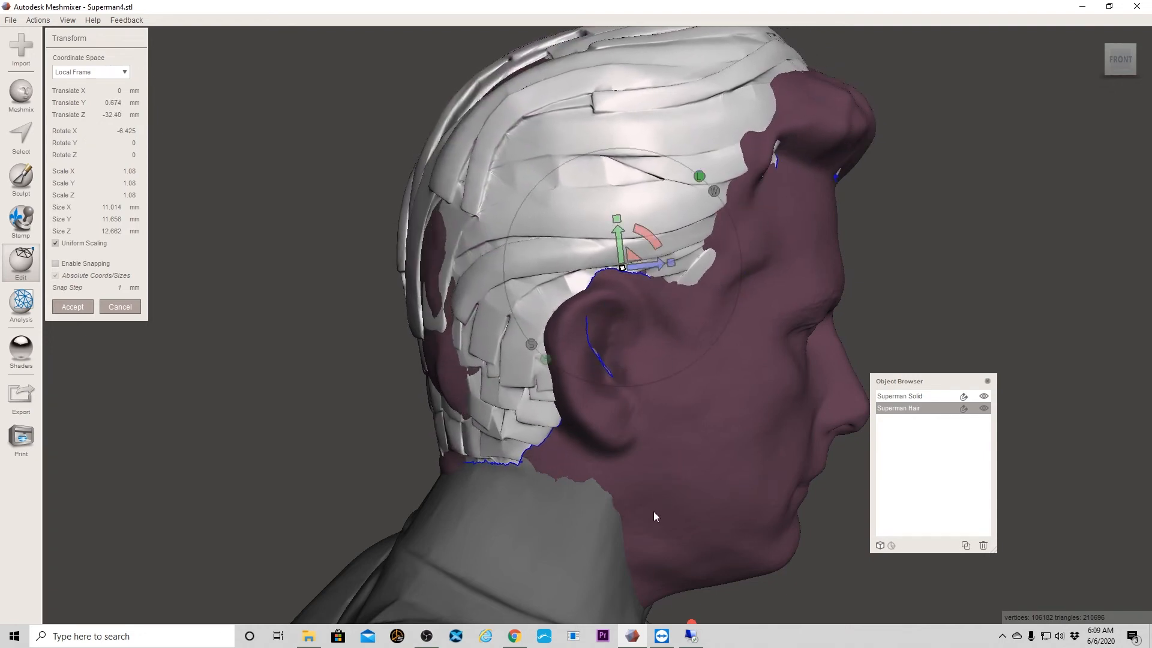
{"action": "middle_click_drag", "start_coordinate": [654, 512], "coordinate": [648, 481]}
{"action": "right_click_drag", "start_coordinate": [649, 482], "coordinate": [787, 473]}
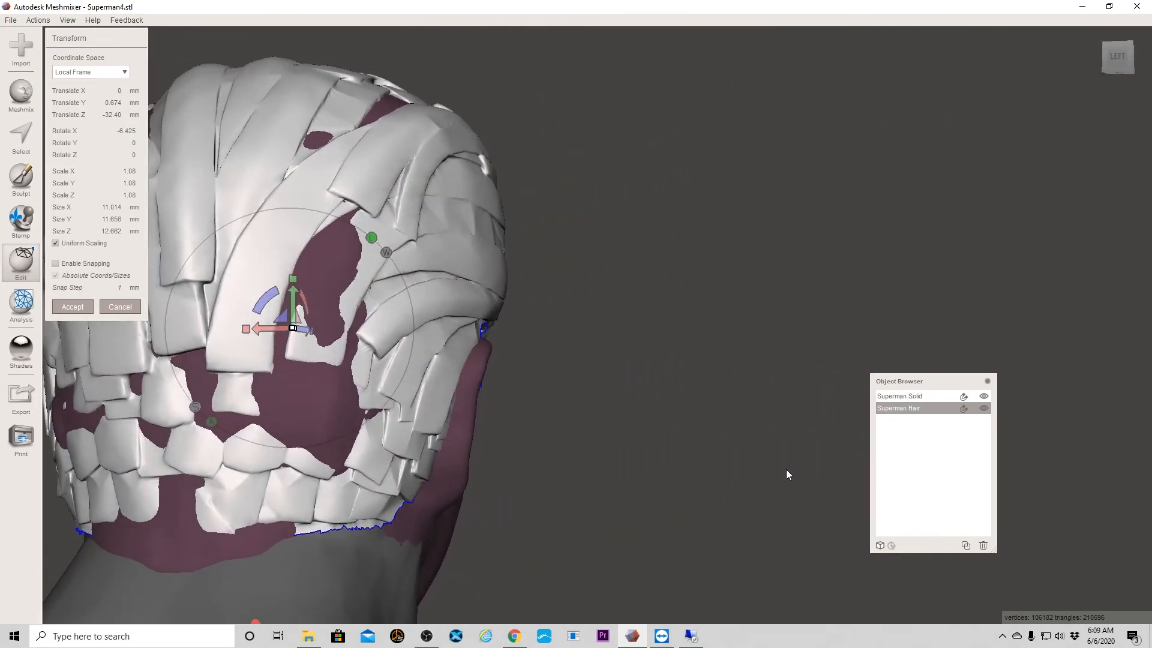
{"action": "right_click_drag", "start_coordinate": [566, 506], "coordinate": [673, 509]}
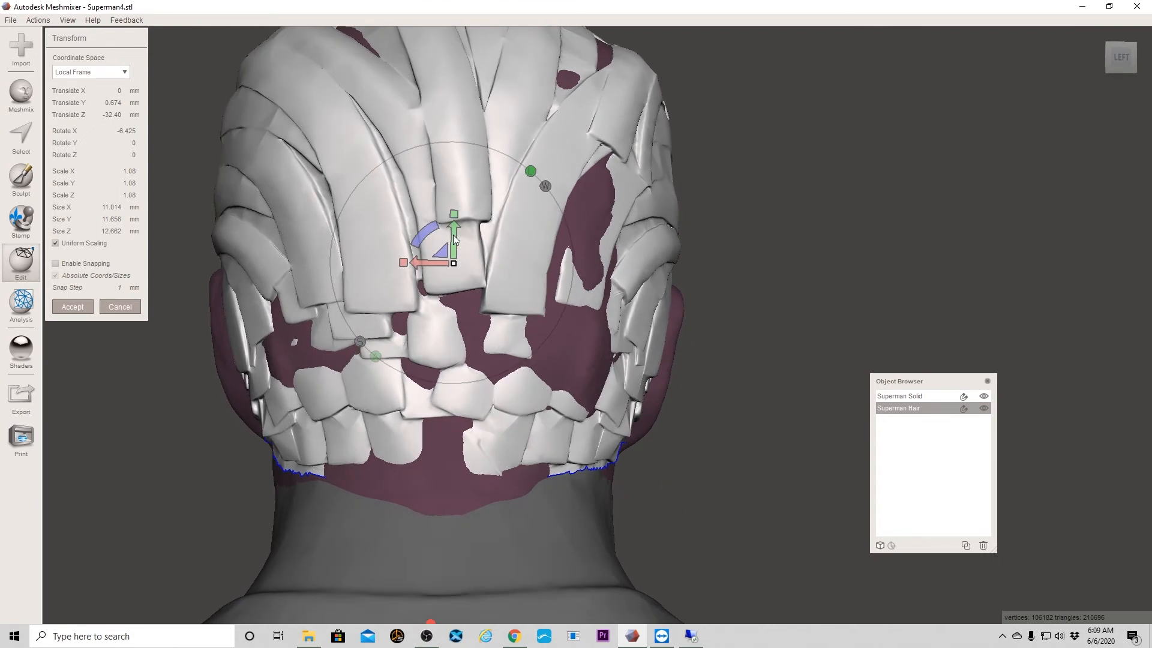
{"action": "left_click_drag", "start_coordinate": [453, 236], "coordinate": [451, 254]}
Fine-tune the hair's position, raising it slightly and shifting it back to about Y 0.27 mm and Z -32.50 mm.
{"action": "right_click_drag", "start_coordinate": [766, 271], "coordinate": [552, 398]}
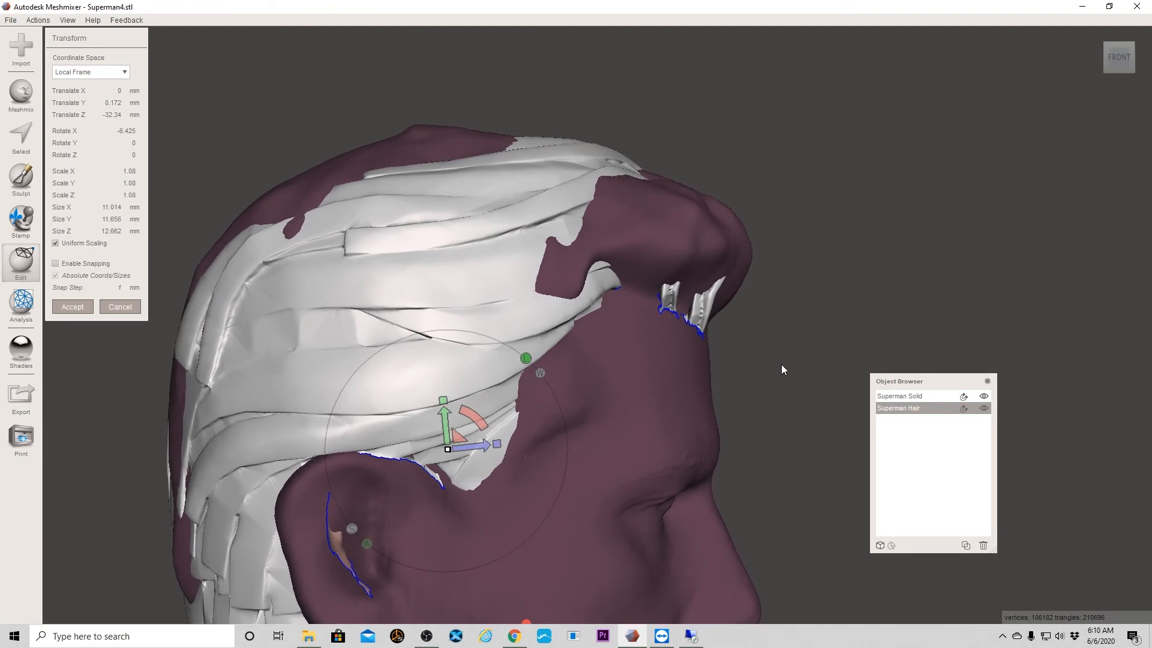
{"action": "mouse_move", "coordinate": [781, 369]}
{"action": "right_mouse_down"}
{"action": "mouse_move", "coordinate": [742, 408]}
{"action": "mouse_move", "coordinate": [727, 378]}
{"action": "mouse_move", "coordinate": [687, 406]}
{"action": "mouse_move", "coordinate": [731, 379]}
{"action": "mouse_move", "coordinate": [769, 385]}
{"action": "right_mouse_up"}
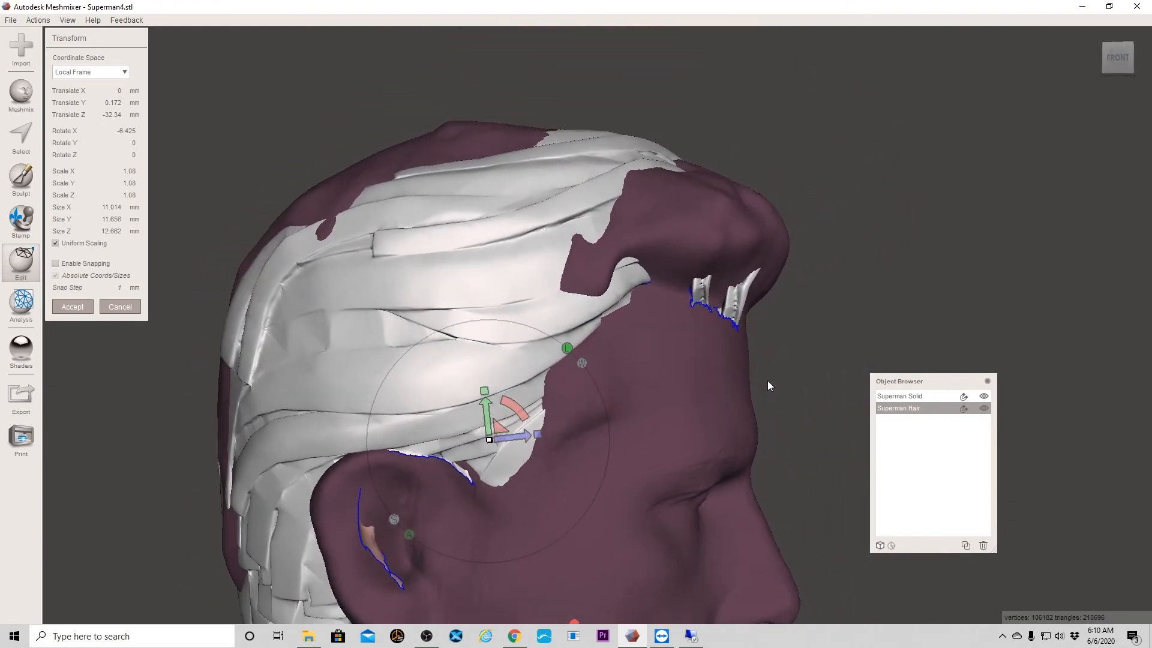
{"action": "left_click_drag", "start_coordinate": [491, 401], "coordinate": [484, 397]}
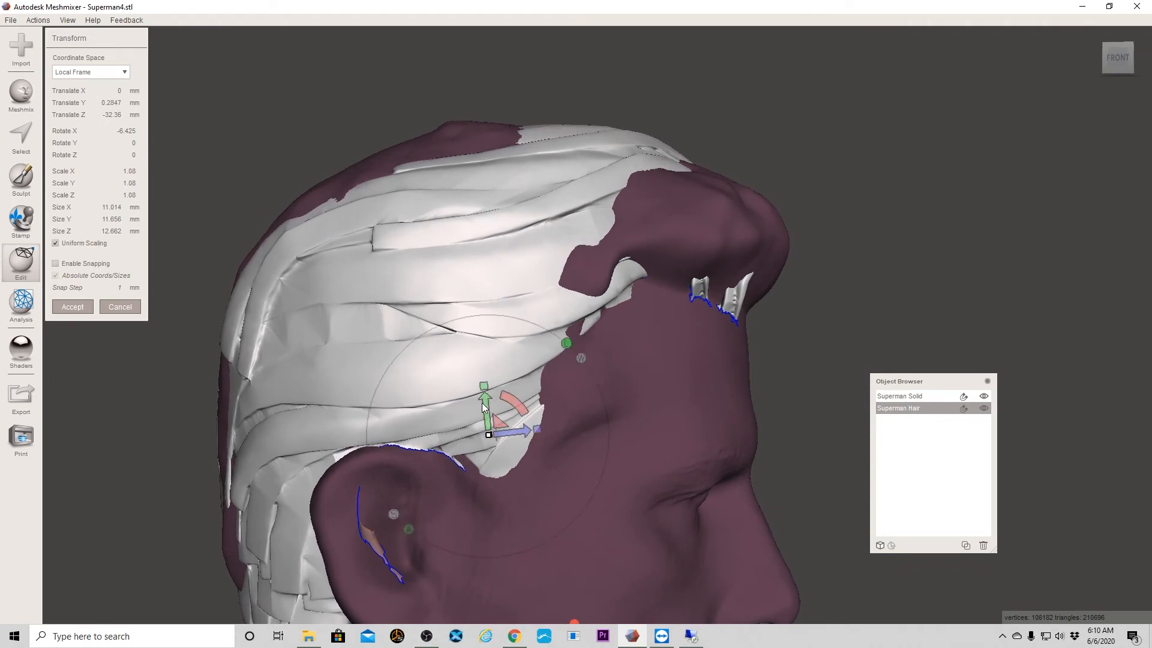
{"action": "left_click_drag", "start_coordinate": [521, 434], "coordinate": [514, 437]}
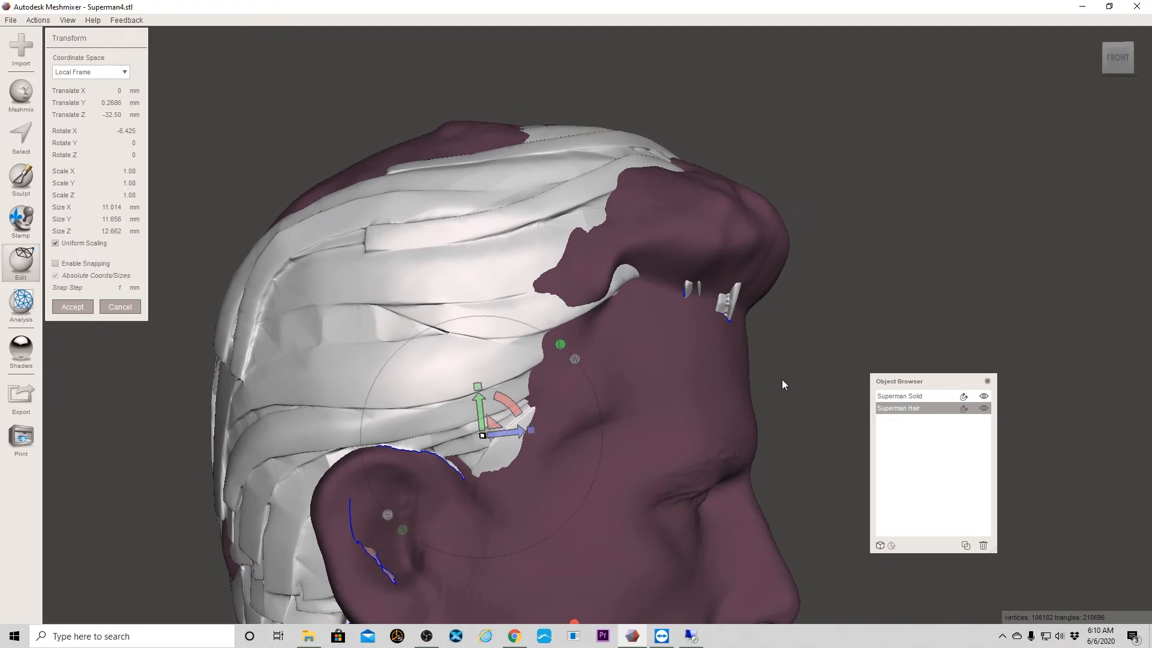
Nudge the hair forward to a Z translation of about -32.32 mm, check its fit all around and accept the transform.
{"action": "right_click_drag", "start_coordinate": [782, 379], "coordinate": [527, 394]}
{"action": "scroll", "coordinate": [520, 395], "scroll_direction": "down", "scroll_amount": 10}
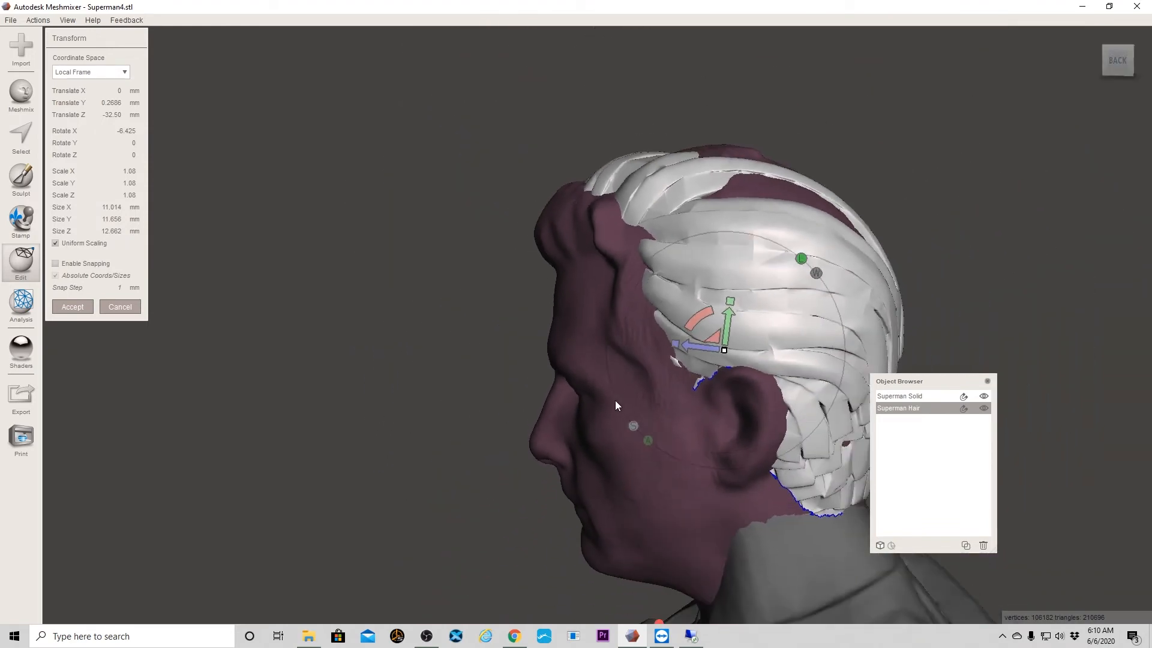
{"action": "right_click_drag", "start_coordinate": [614, 401], "coordinate": [1041, 382]}
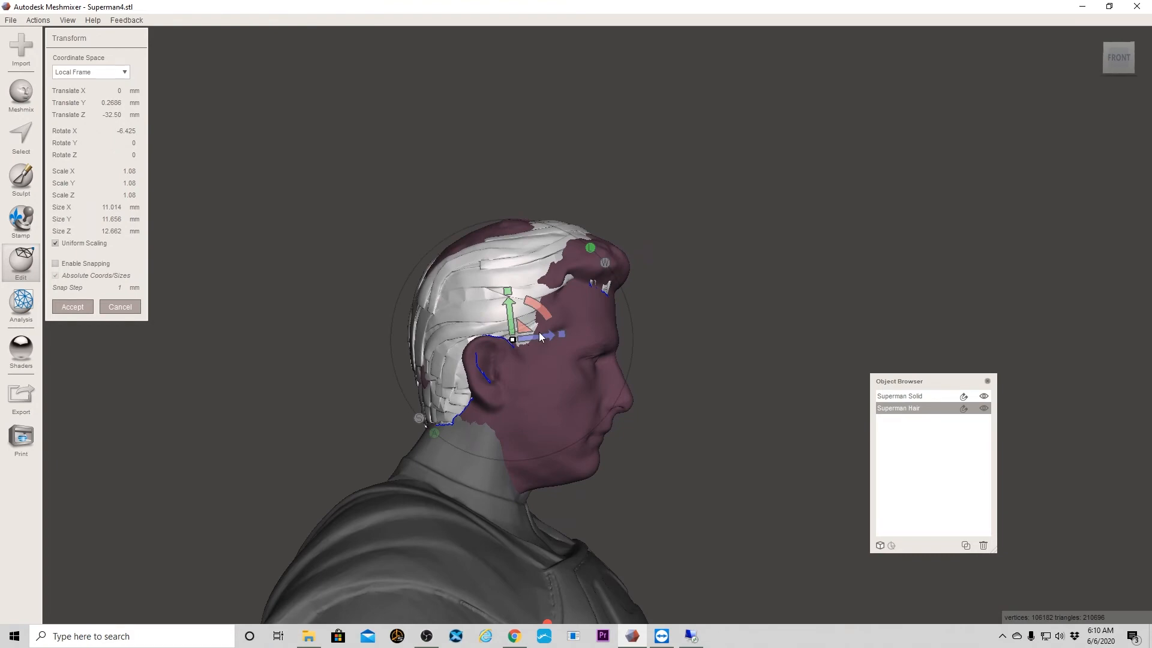
{"action": "left_click_drag", "start_coordinate": [539, 335], "coordinate": [545, 340]}
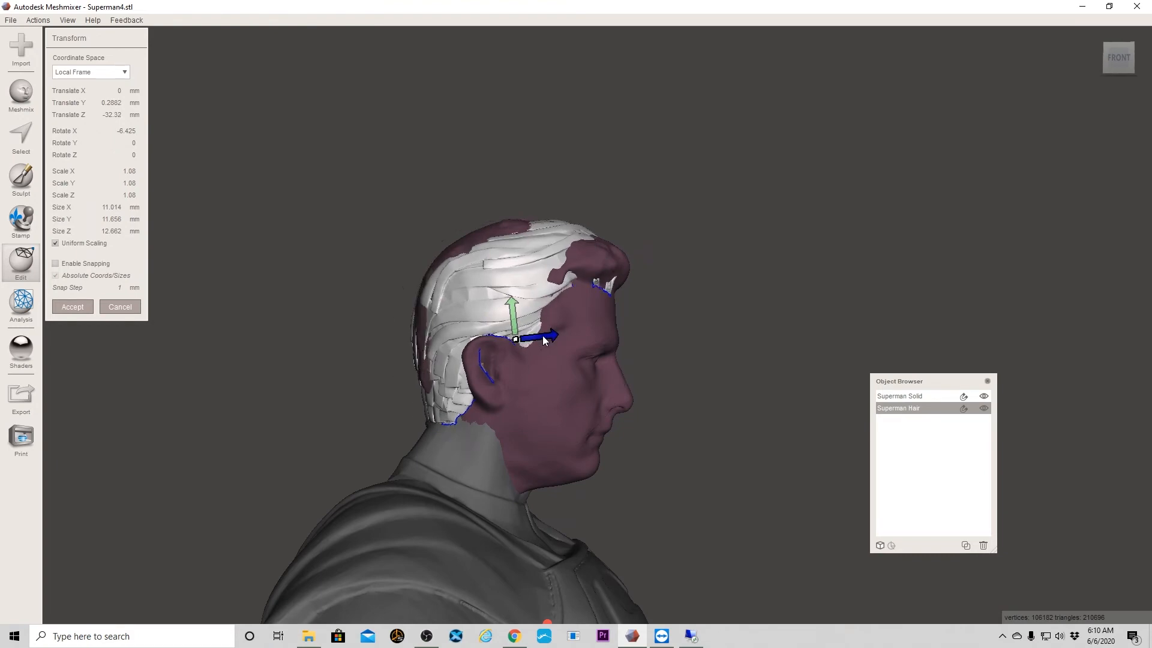
{"action": "right_click_drag", "start_coordinate": [725, 362], "coordinate": [877, 398]}
{"action": "right_click_drag", "start_coordinate": [779, 385], "coordinate": [713, 364]}
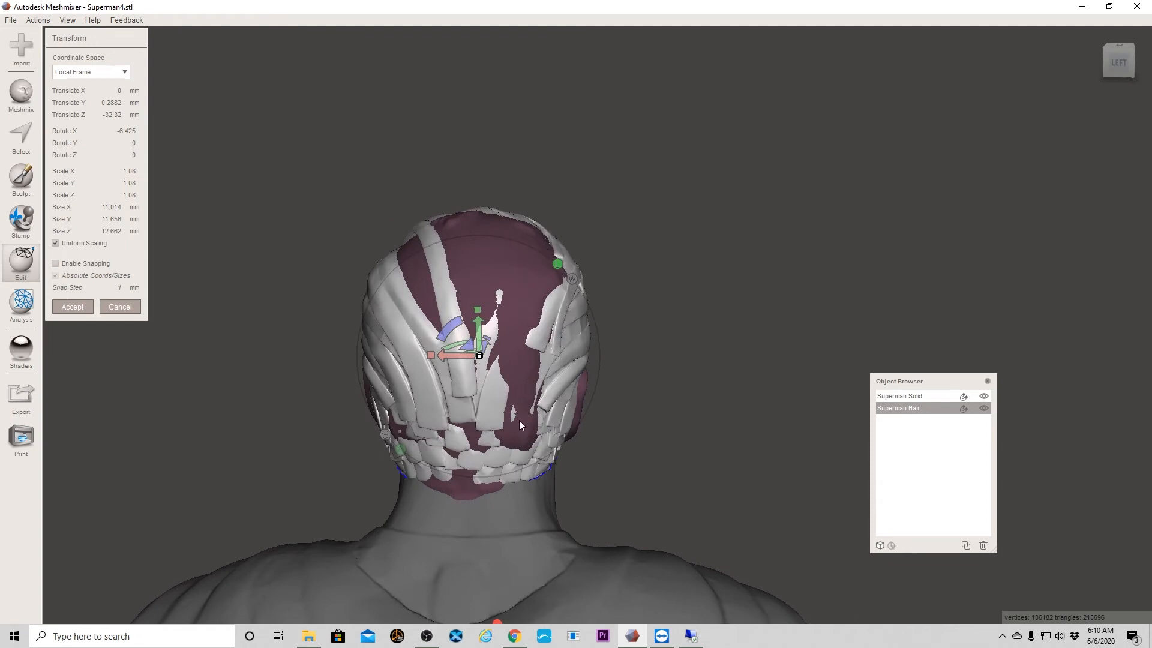
{"action": "right_click_drag", "start_coordinate": [764, 306], "coordinate": [429, 250]}
{"action": "middle_click_drag", "start_coordinate": [824, 419], "coordinate": [679, 334]}
{"action": "scroll", "coordinate": [679, 334], "scroll_direction": "up", "scroll_amount": 2}
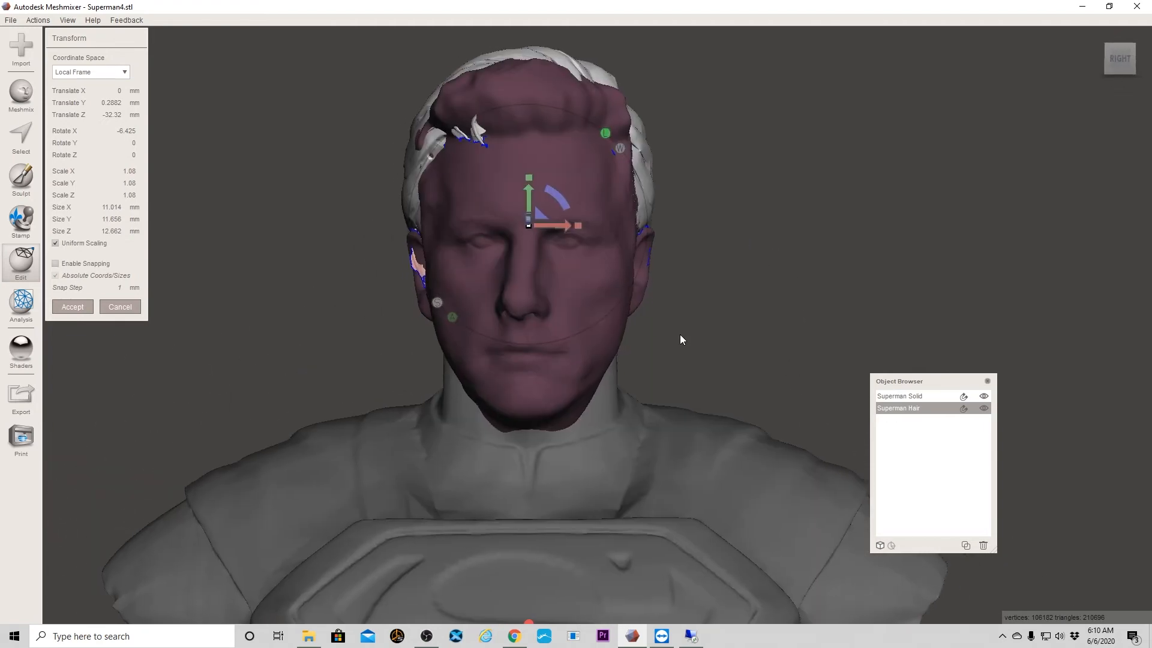
{"action": "scroll", "coordinate": [681, 334], "scroll_direction": "down", "scroll_amount": 2}
{"action": "right_click_drag", "start_coordinate": [681, 333], "coordinate": [787, 344]}
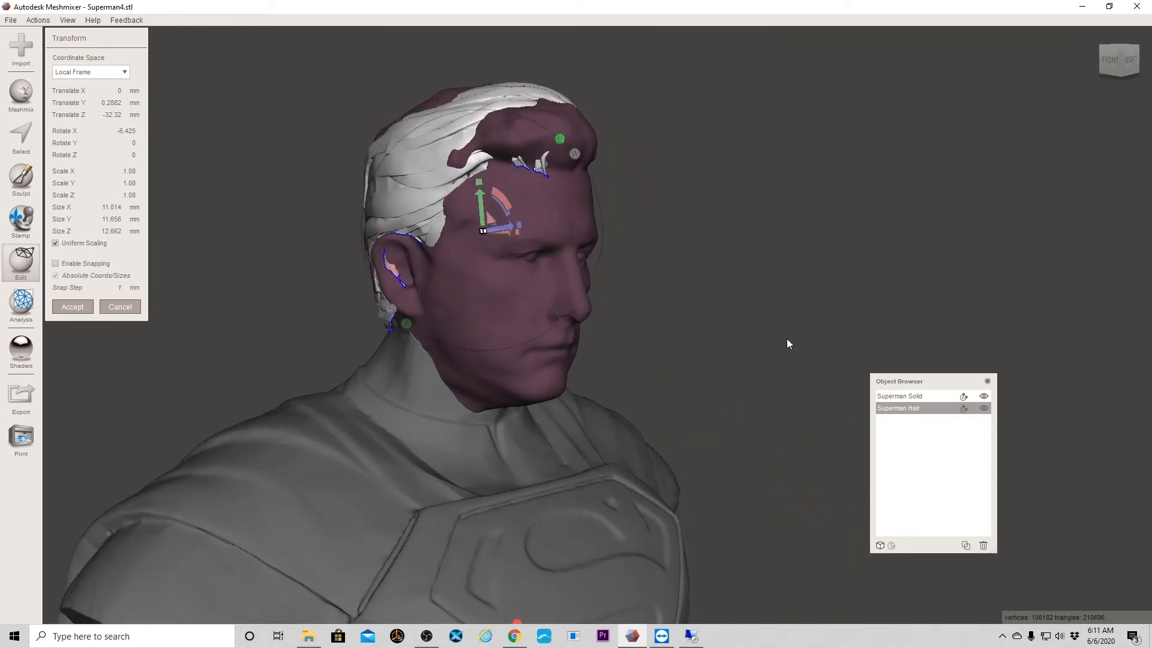
{"action": "key", "text": "Return"}
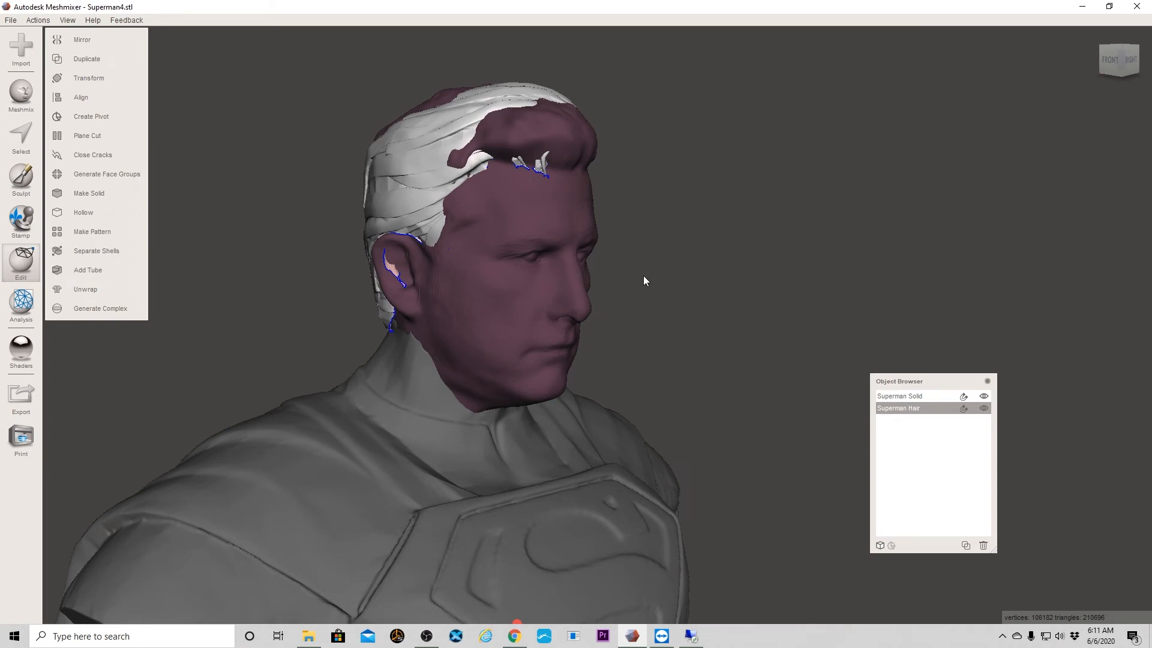
Combine the Superman Solid and Superman Hair objects into one.
{"action": "middle_click_drag", "start_coordinate": [644, 276], "coordinate": [694, 275]}
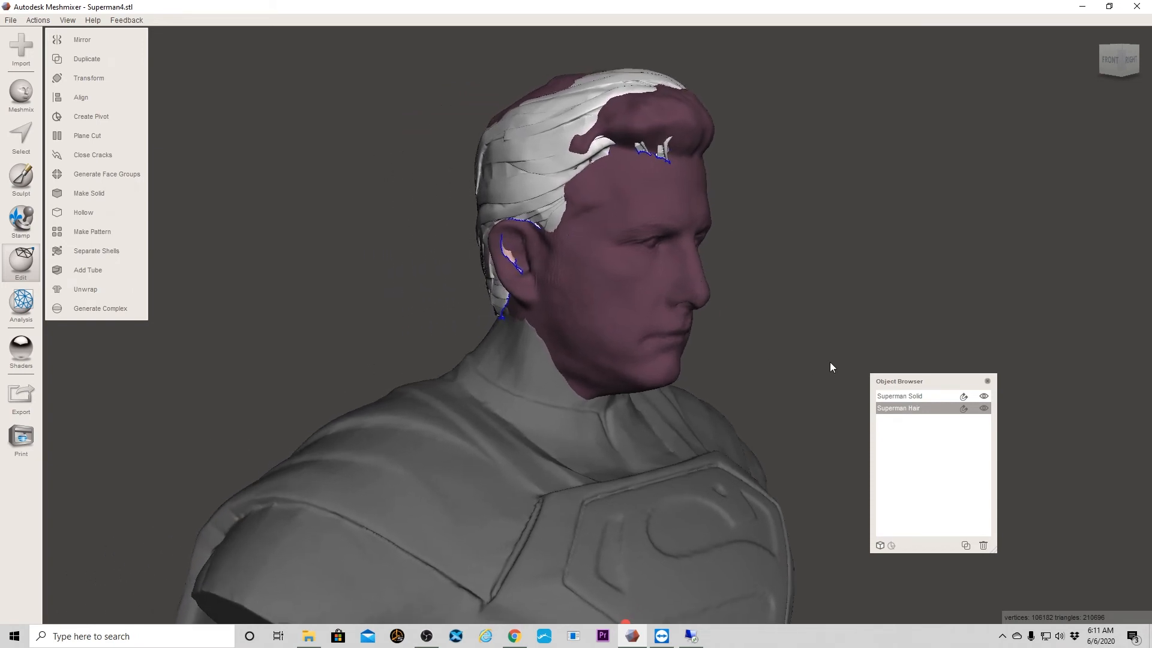
{"action": "left_click", "coordinate": [909, 396]}
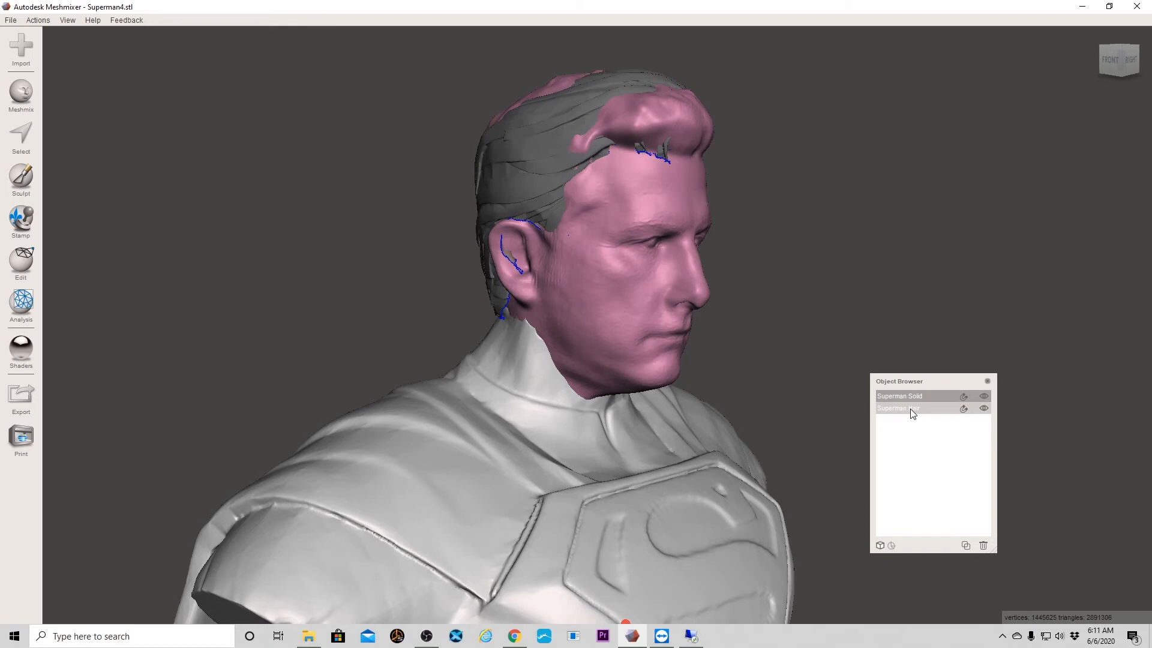
{"action": "left_click", "coordinate": [909, 408], "text": "shift"}
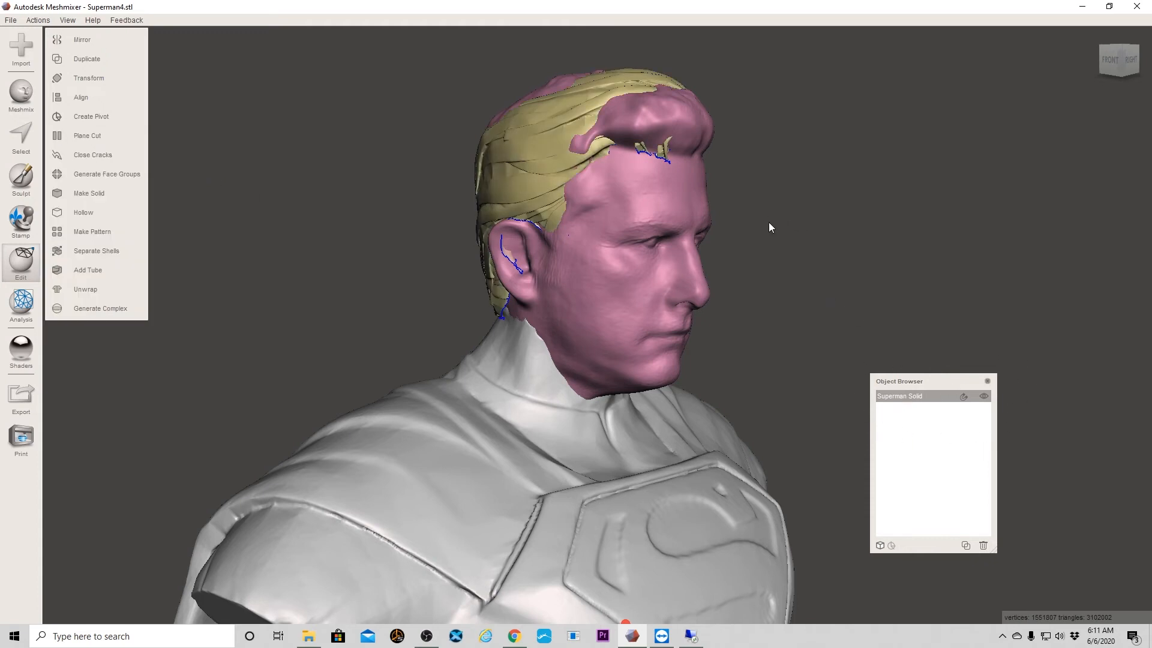
Make the combined Superman Solid a single solid with solid accuracy 512 and mesh density 512, and update the result.
{"action": "scroll", "coordinate": [513, 319], "scroll_direction": "up", "scroll_amount": 5}
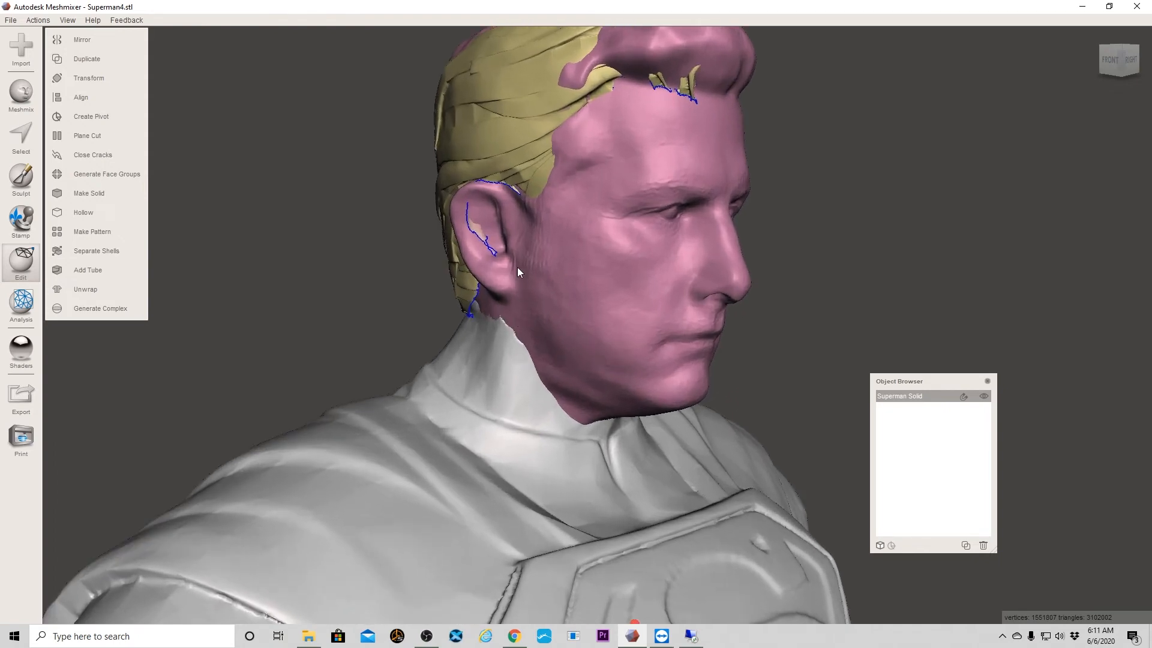
{"action": "right_click_drag", "start_coordinate": [507, 307], "coordinate": [699, 380]}
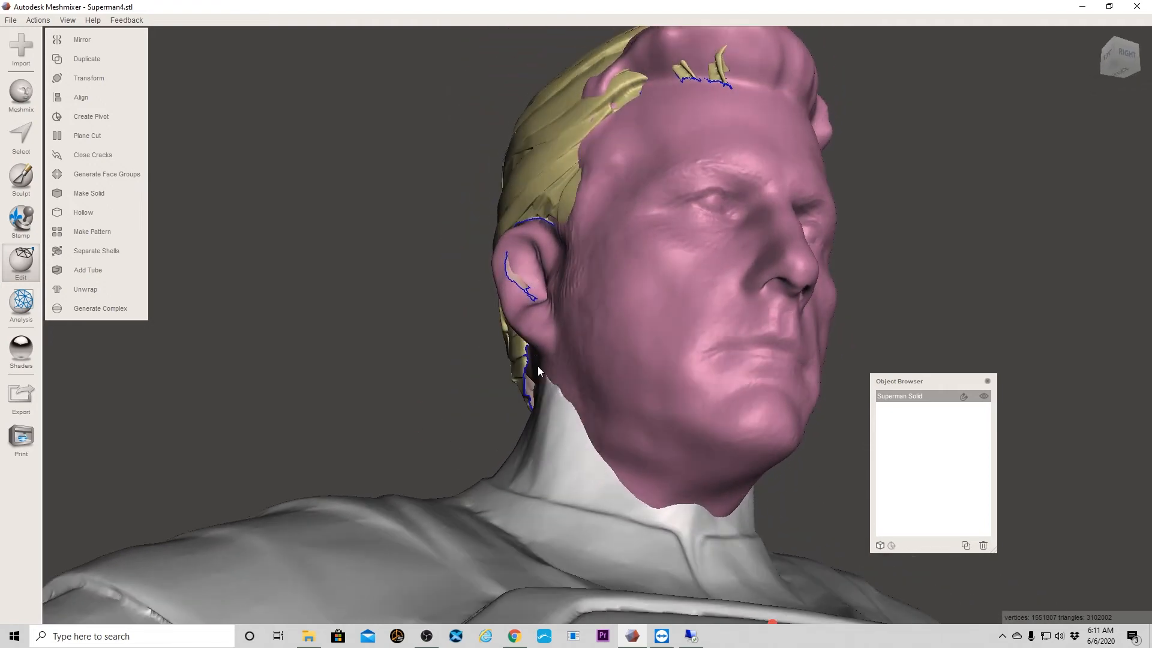
{"action": "right_click_drag", "start_coordinate": [888, 278], "coordinate": [878, 364]}
{"action": "left_click", "coordinate": [896, 397]}
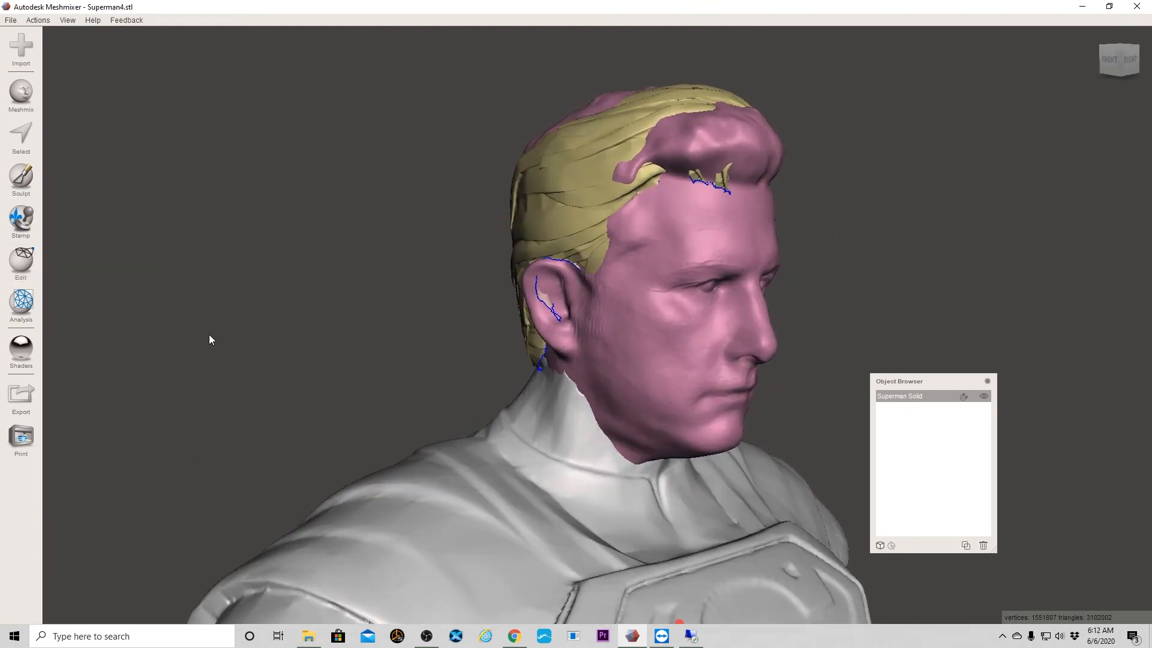
{"action": "left_click", "coordinate": [19, 267]}
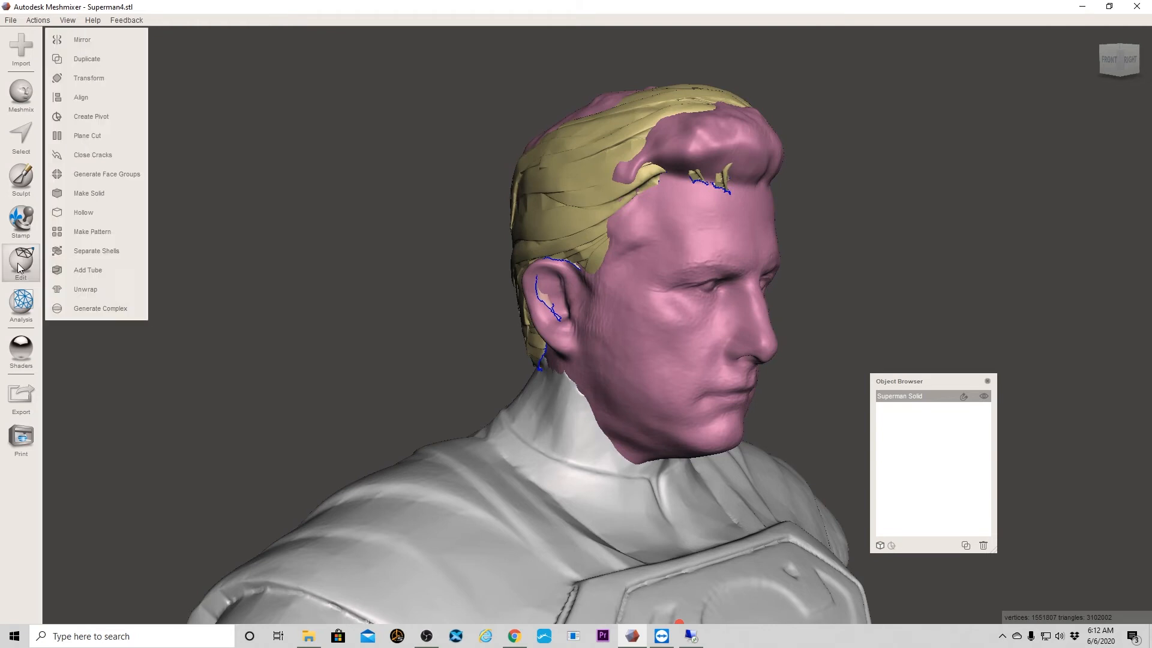
{"action": "left_click", "coordinate": [87, 196]}
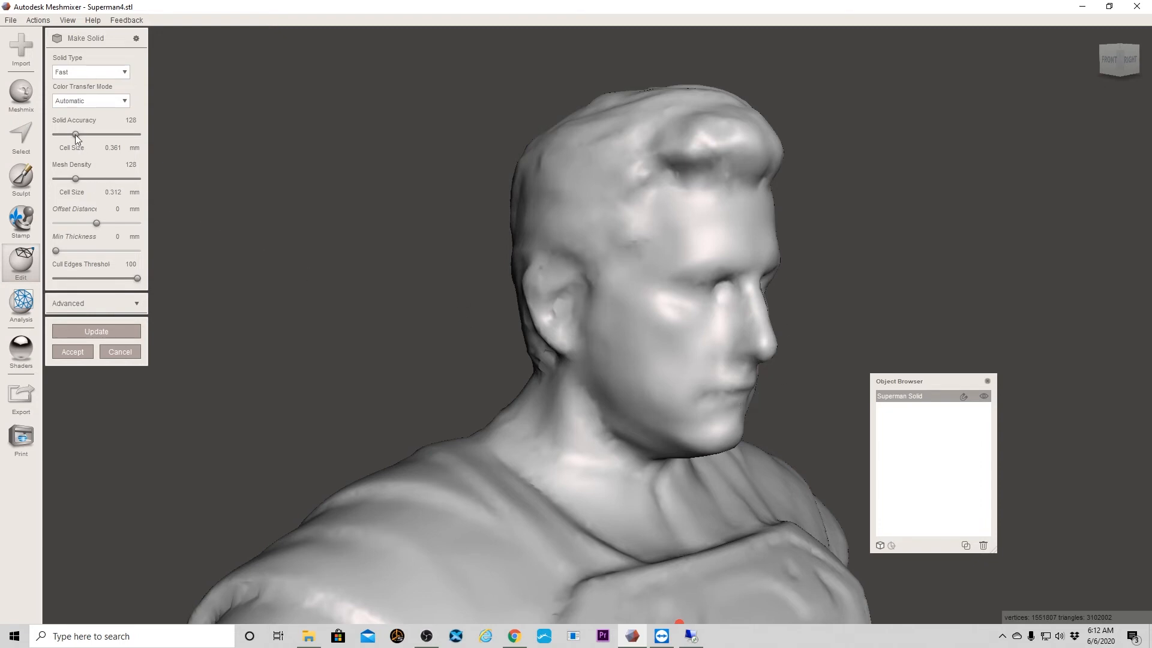
{"action": "left_click_drag", "start_coordinate": [92, 135], "coordinate": [145, 138]}
{"action": "left_click_drag", "start_coordinate": [77, 179], "coordinate": [144, 189]}
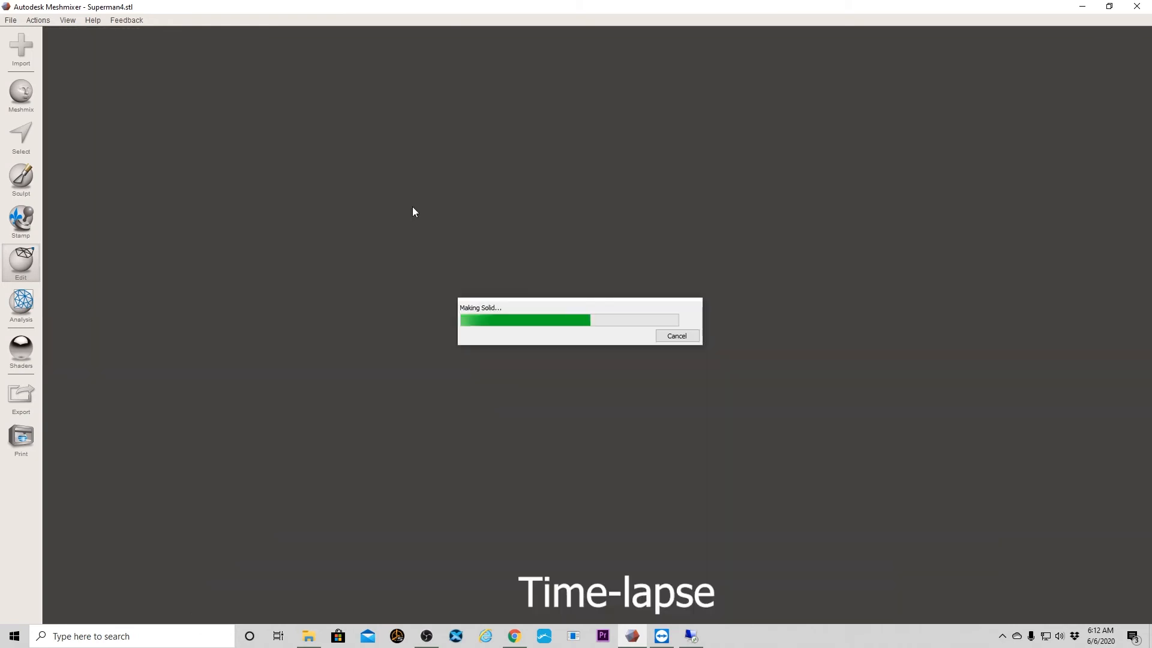
{"action": "left_click", "coordinate": [80, 332]}
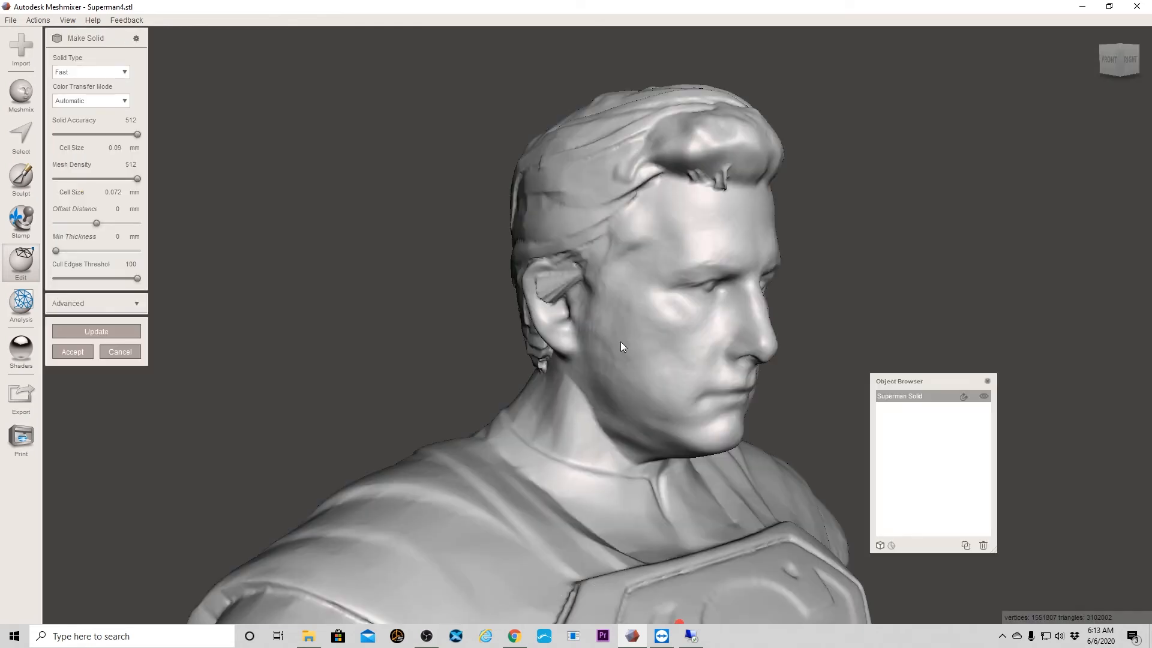
Examine the updated solid around the ear, the hairline behind it and the side of the head.
{"action": "scroll", "coordinate": [622, 346], "scroll_direction": "up", "scroll_amount": 5}
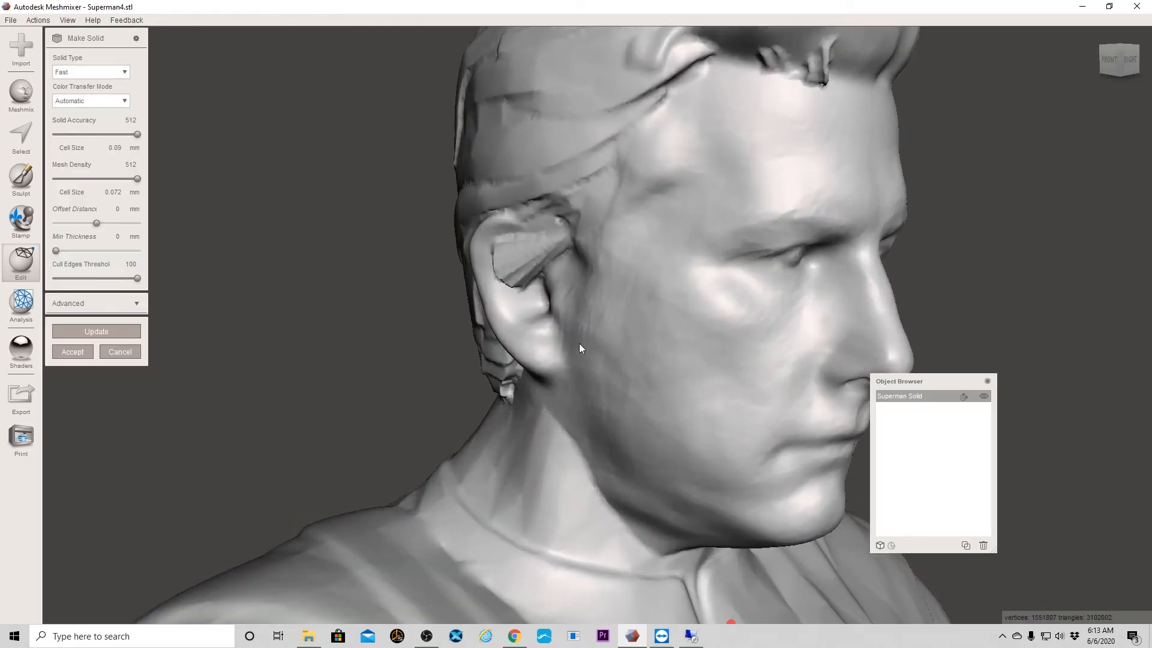
{"action": "right_click_drag", "start_coordinate": [579, 347], "coordinate": [662, 311]}
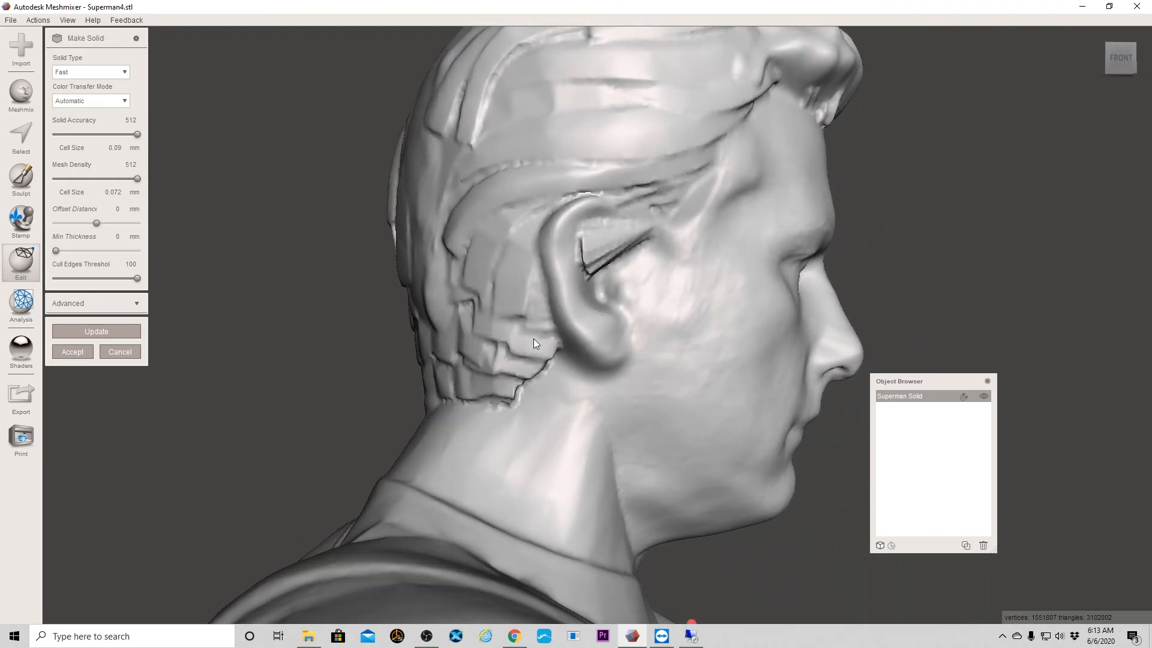
{"action": "right_click_drag", "start_coordinate": [534, 338], "coordinate": [603, 320]}
{"action": "right_click_drag", "start_coordinate": [744, 316], "coordinate": [560, 276]}
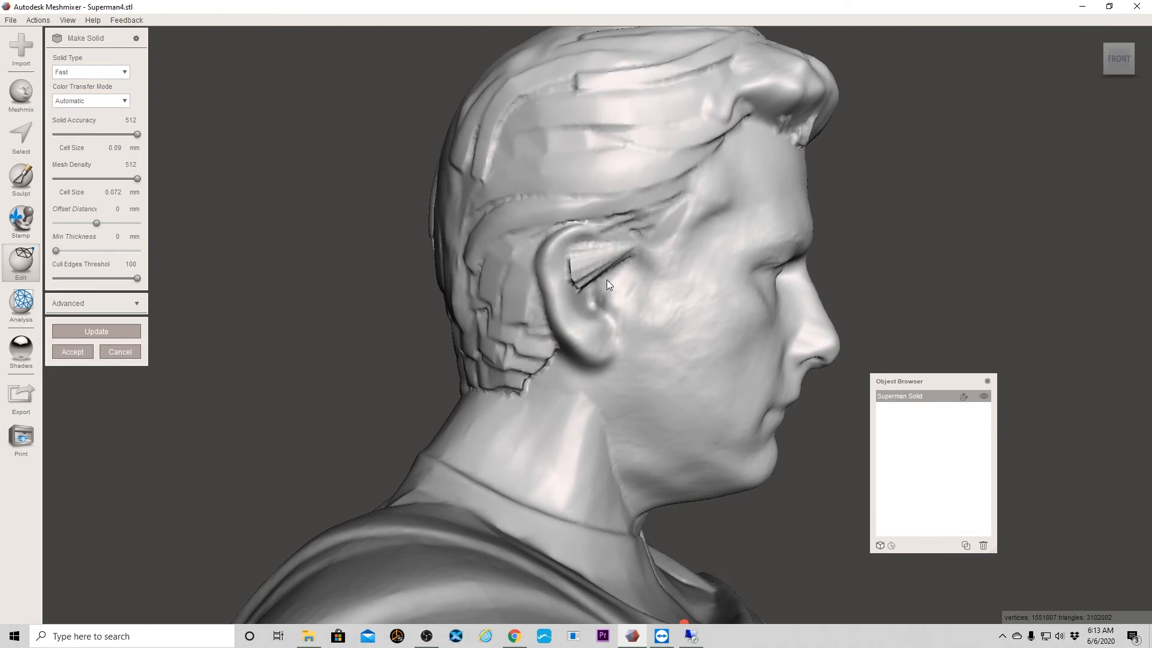
{"action": "scroll", "coordinate": [617, 288], "scroll_direction": "down", "scroll_amount": 2}
{"action": "middle_click_drag", "start_coordinate": [621, 289], "coordinate": [614, 352]}
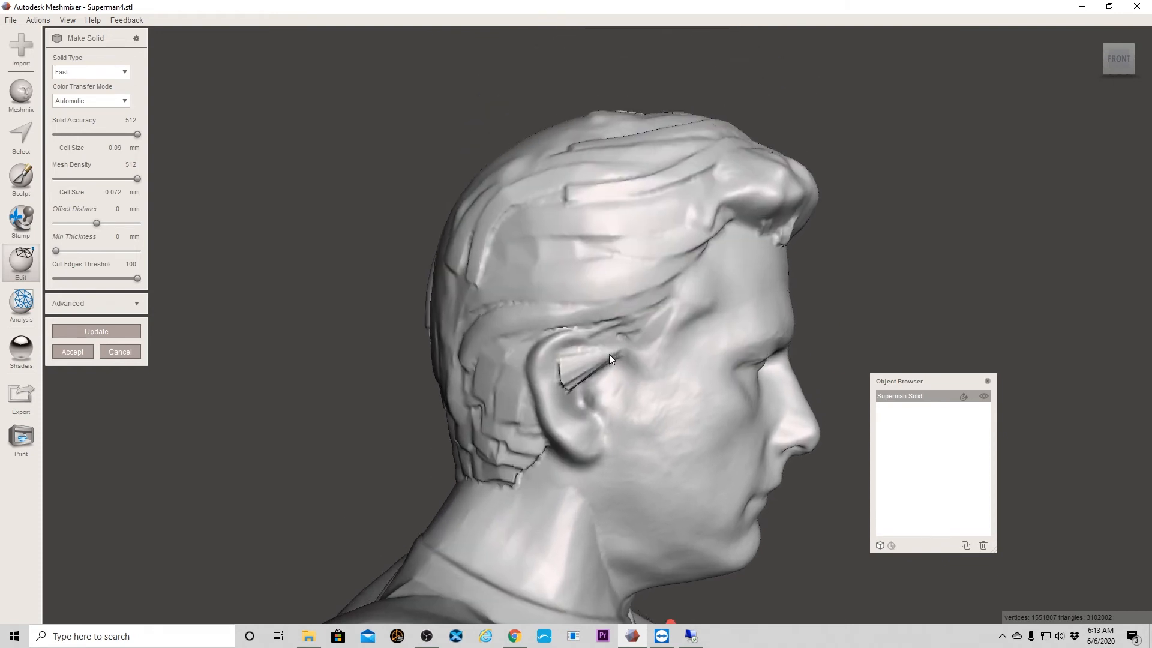
{"action": "scroll", "coordinate": [610, 354], "scroll_direction": "up", "scroll_amount": 4}
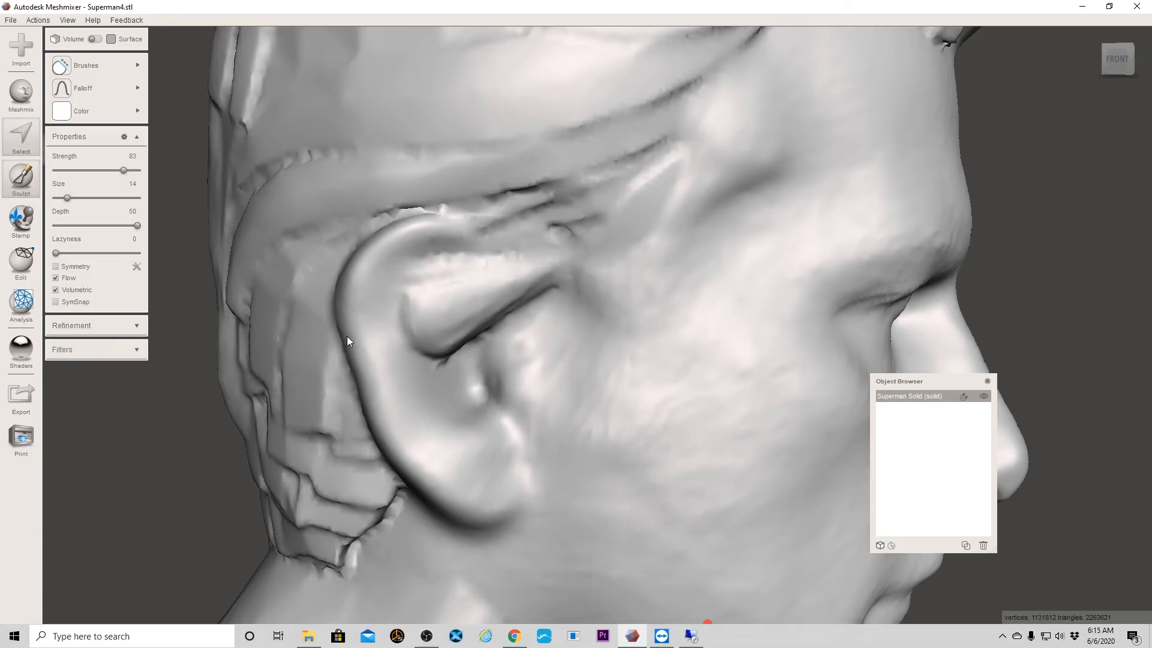
Select the stray wedge of hair mesh inside the ear with the size 14 sphere brush and delete it.
{"action": "key", "text": "s"}
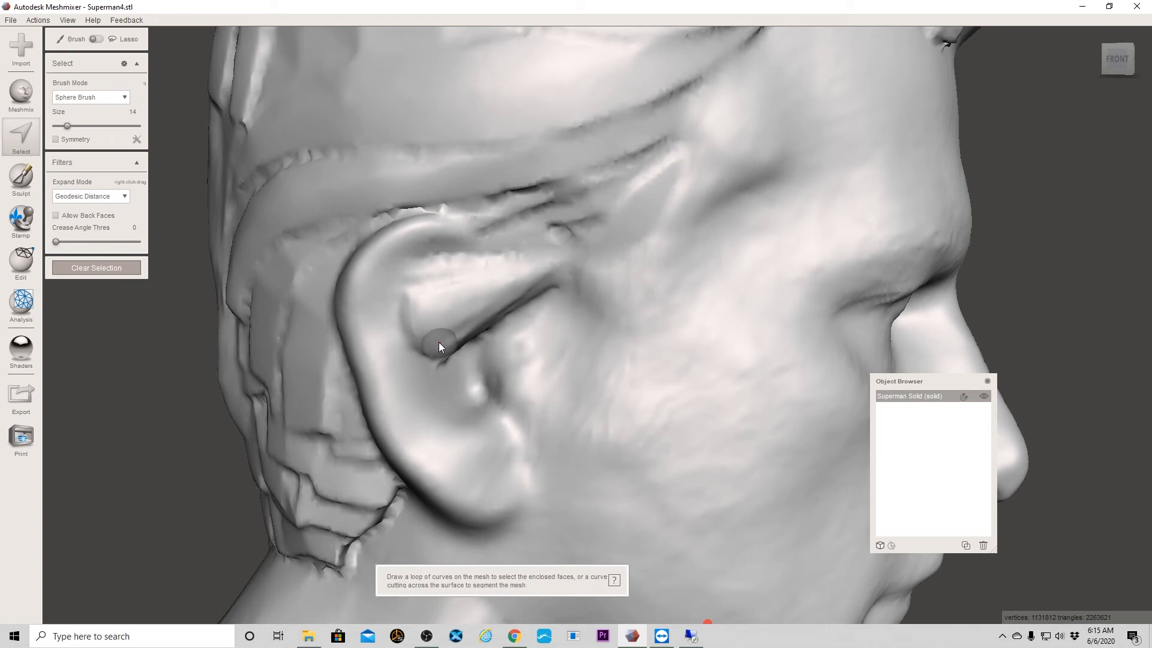
{"action": "left_click_drag", "start_coordinate": [439, 347], "coordinate": [429, 337]}
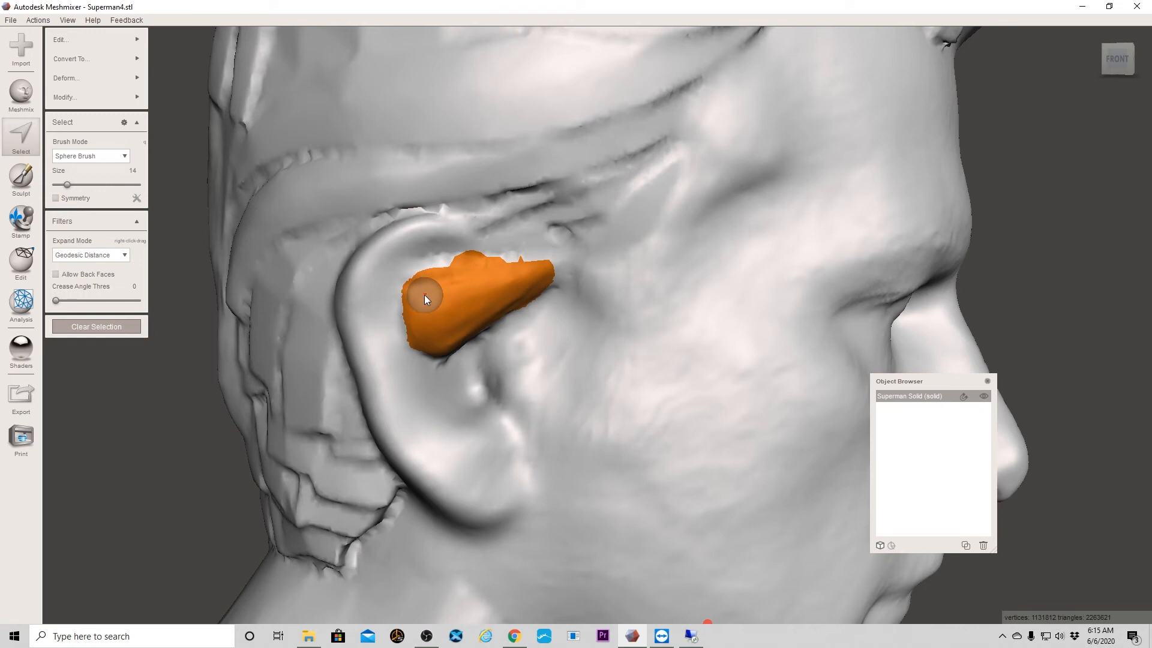
{"action": "key", "text": "Delete"}
{"action": "mouse_move", "coordinate": [466, 301]}
{"action": "right_mouse_down"}
{"action": "mouse_move", "coordinate": [544, 300]}
{"action": "mouse_move", "coordinate": [536, 280]}
{"action": "mouse_move", "coordinate": [467, 293]}
{"action": "right_mouse_up"}
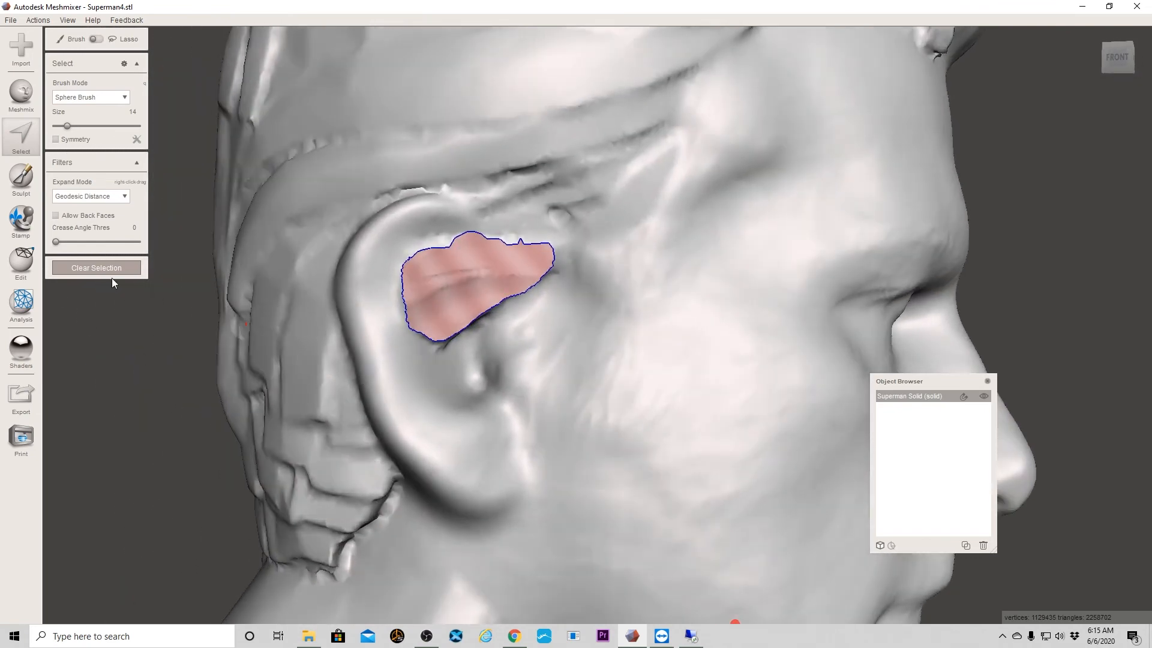
Rebuild the opened mesh with Make Solid at solid accuracy 512 and mesh density 512, check the ear and accept the result.
{"action": "left_click", "coordinate": [26, 264]}
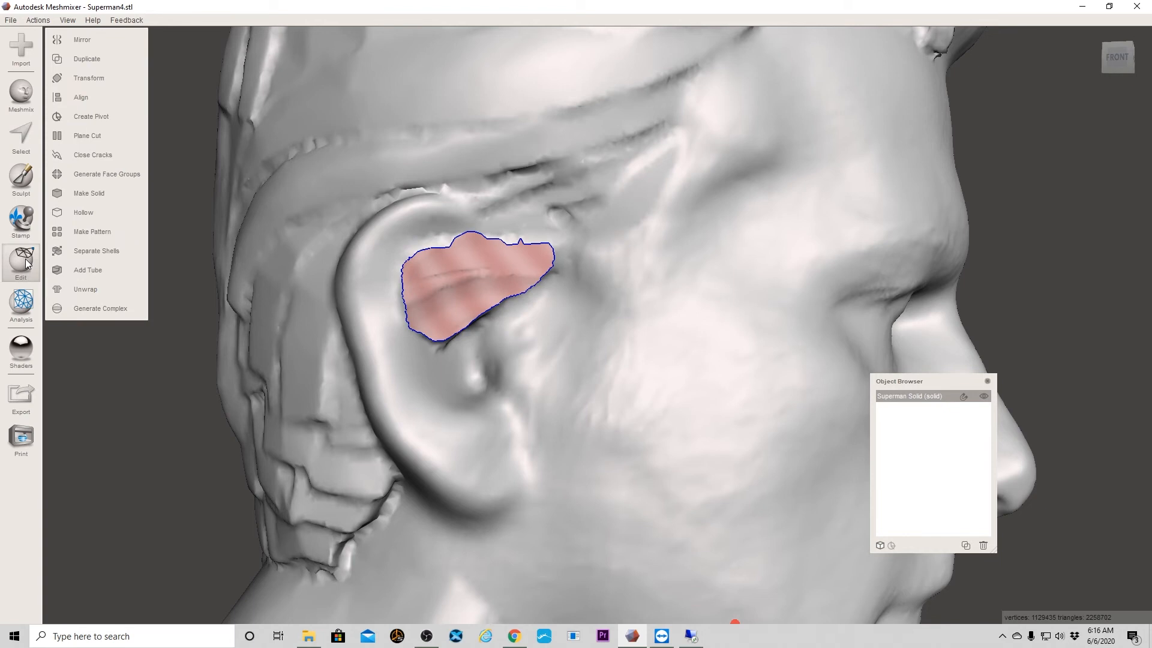
{"action": "left_click", "coordinate": [87, 194]}
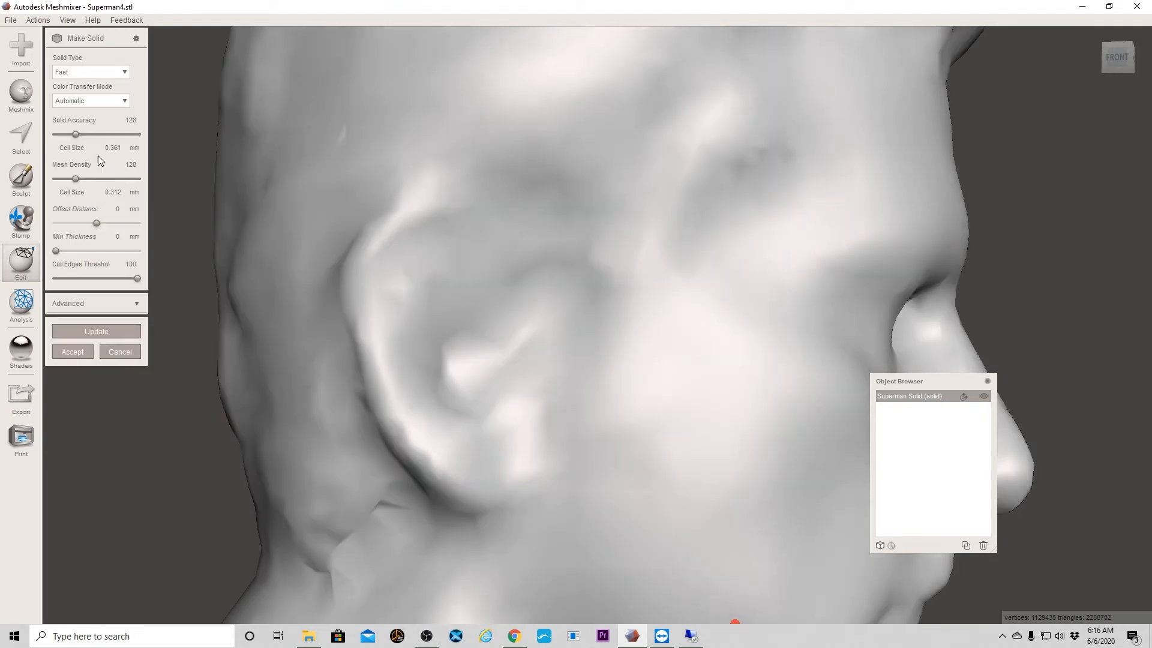
{"action": "left_click_drag", "start_coordinate": [76, 133], "coordinate": [141, 135]}
{"action": "left_click_drag", "start_coordinate": [76, 179], "coordinate": [129, 179]}
{"action": "left_click", "coordinate": [111, 333]}
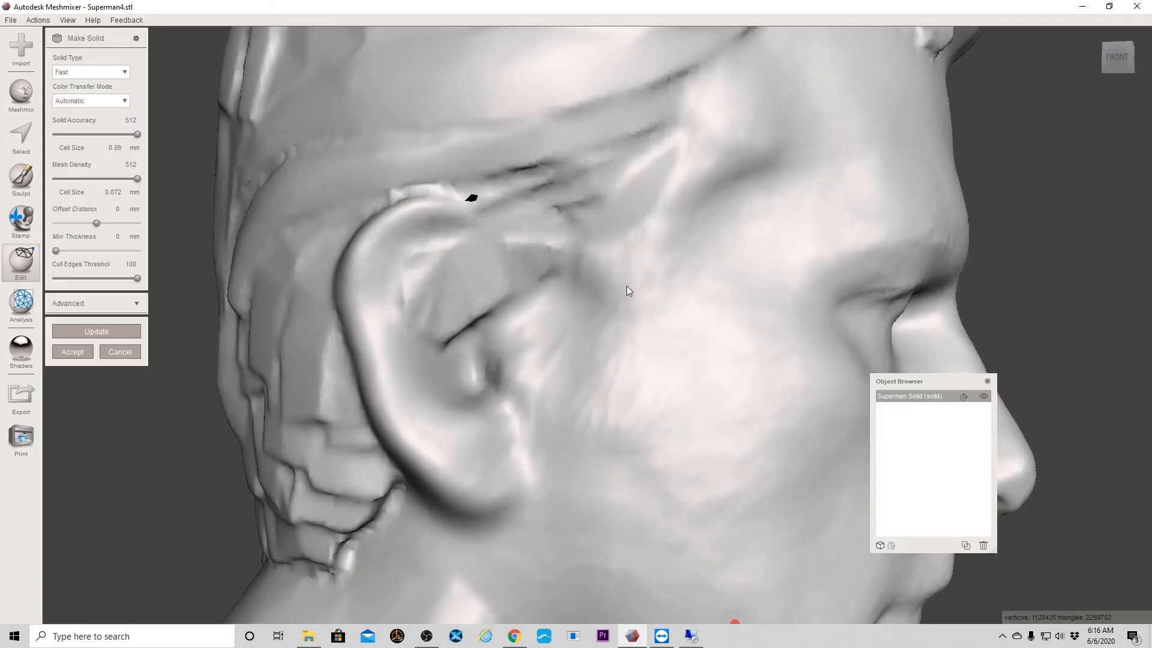
{"action": "mouse_move", "coordinate": [609, 325]}
{"action": "right_mouse_down"}
{"action": "mouse_move", "coordinate": [559, 337]}
{"action": "mouse_move", "coordinate": [604, 316]}
{"action": "mouse_move", "coordinate": [623, 331]}
{"action": "right_mouse_up"}
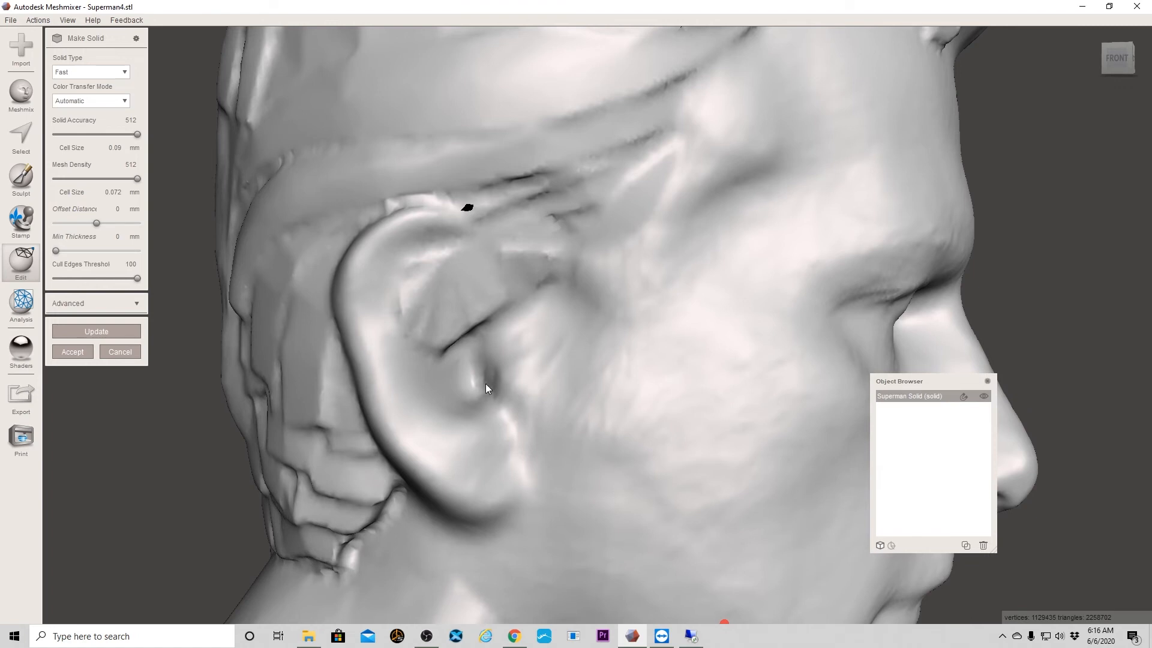
{"action": "right_click_drag", "start_coordinate": [484, 385], "coordinate": [405, 387]}
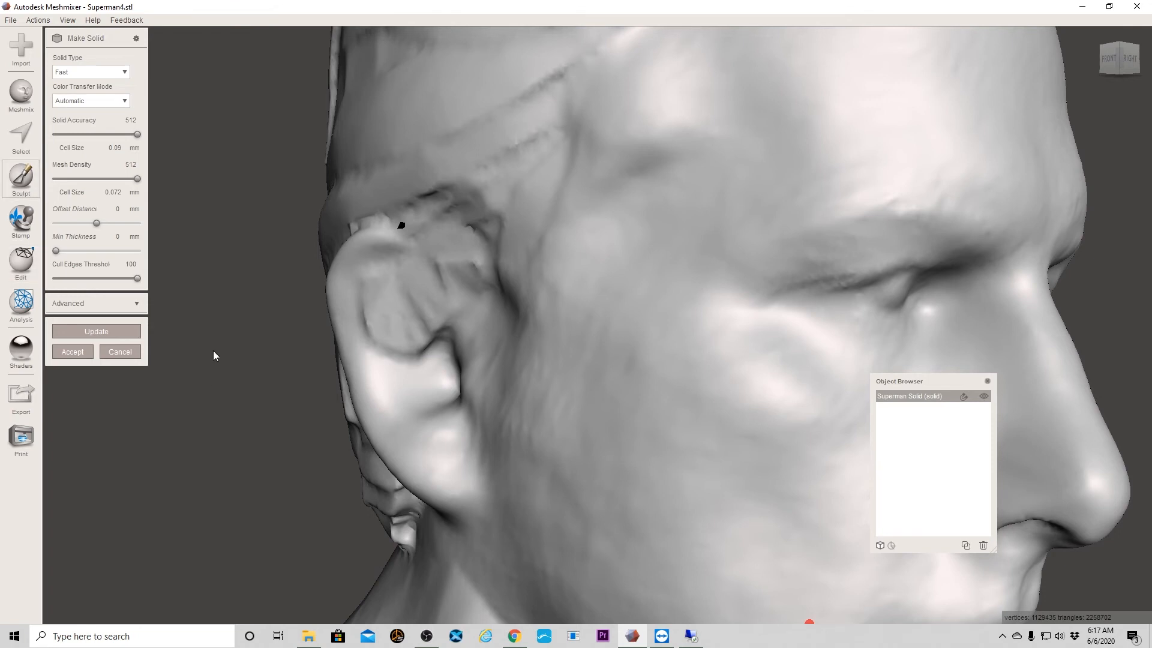
{"action": "left_click", "coordinate": [77, 351]}
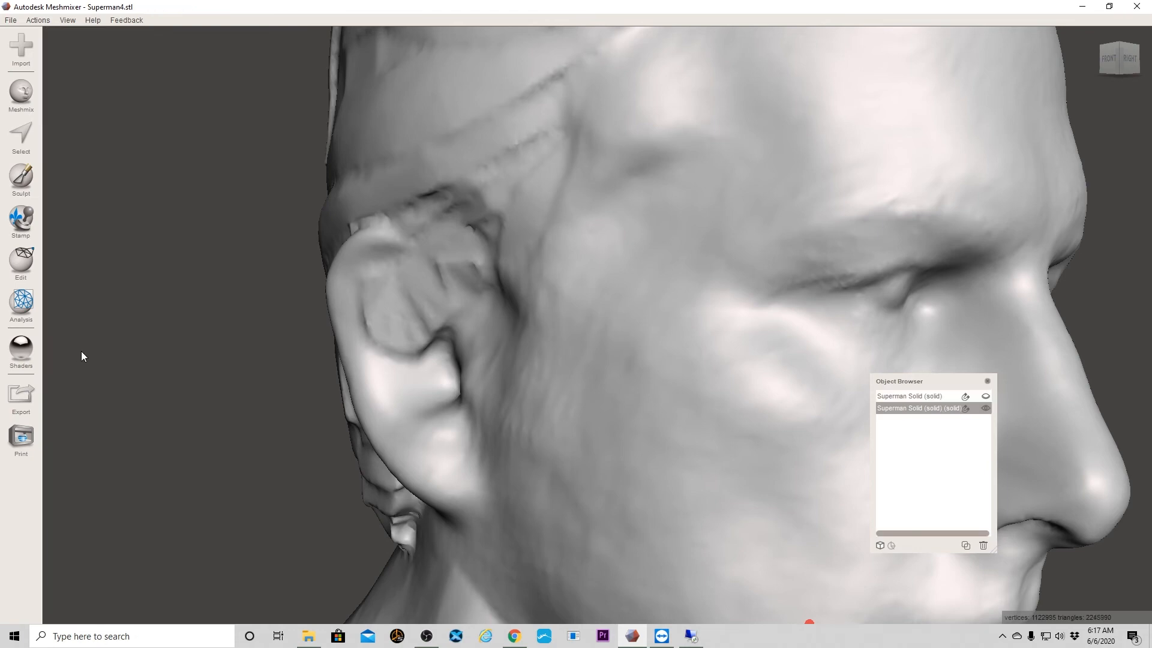
Delete the older Superman Solid (solid) object, keeping only the newly made solid.
{"action": "mouse_move", "coordinate": [171, 365]}
{"action": "right_mouse_down"}
{"action": "mouse_move", "coordinate": [229, 354]}
{"action": "mouse_move", "coordinate": [300, 372]}
{"action": "mouse_move", "coordinate": [208, 386]}
{"action": "mouse_move", "coordinate": [178, 363]}
{"action": "right_mouse_up"}
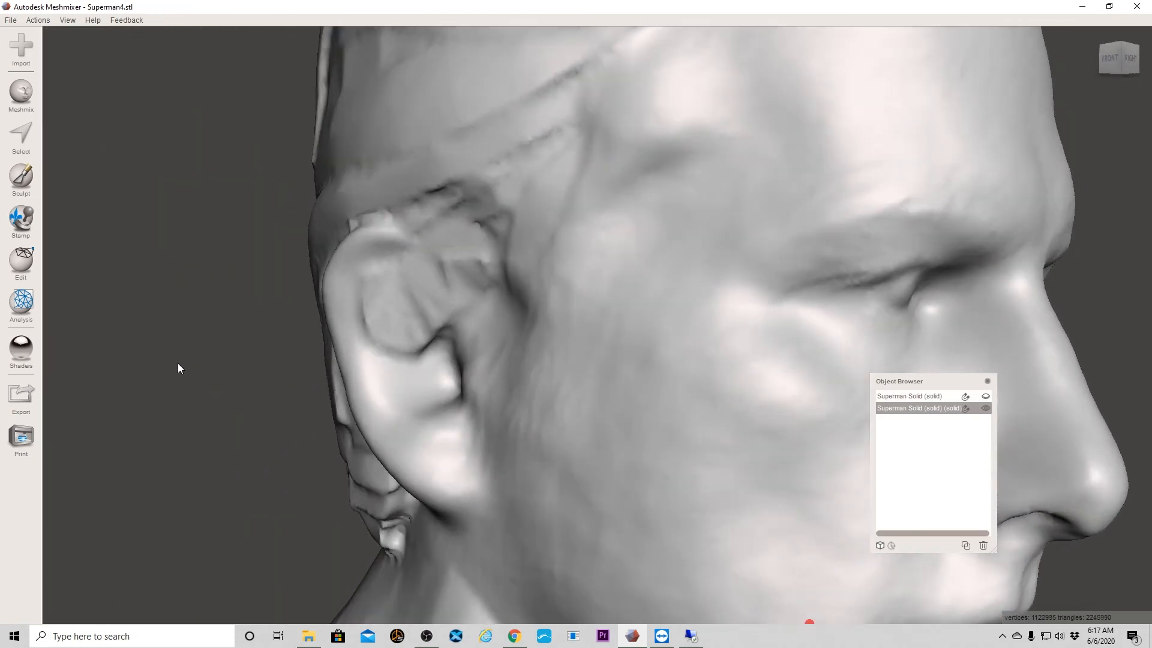
{"action": "left_click", "coordinate": [926, 395], "text": "shift"}
{"action": "left_click", "coordinate": [929, 408]}
{"action": "left_click", "coordinate": [926, 397]}
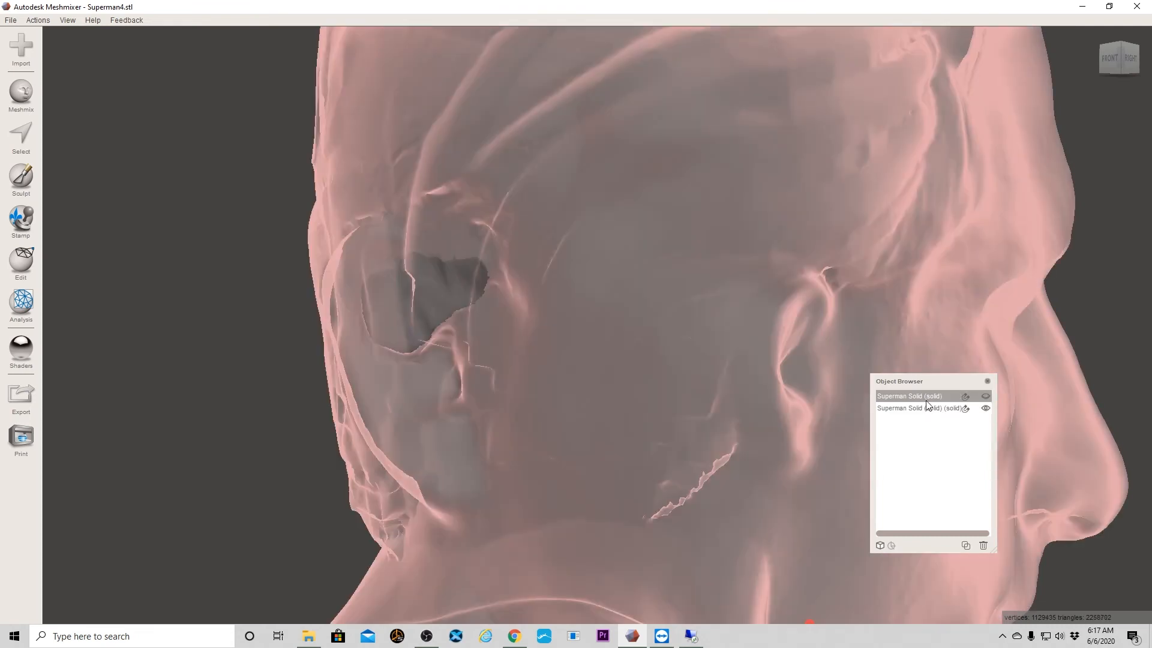
{"action": "key", "text": "Delete"}
{"action": "mouse_move", "coordinate": [600, 324]}
{"action": "right_mouse_down"}
{"action": "mouse_move", "coordinate": [722, 312]}
{"action": "mouse_move", "coordinate": [653, 357]}
{"action": "mouse_move", "coordinate": [571, 354]}
{"action": "mouse_move", "coordinate": [584, 330]}
{"action": "right_mouse_up"}
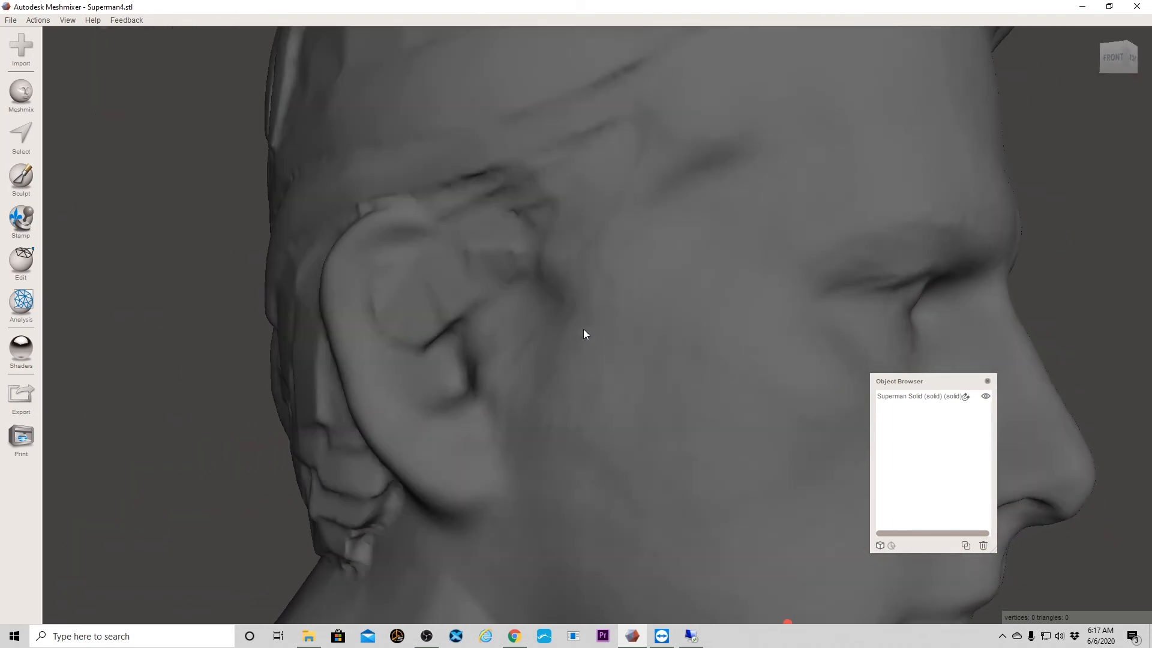
Make the remaining solid active and sculpt the inner fold of the ear with the Draw2 brush.
{"action": "left_click", "coordinate": [21, 177]}
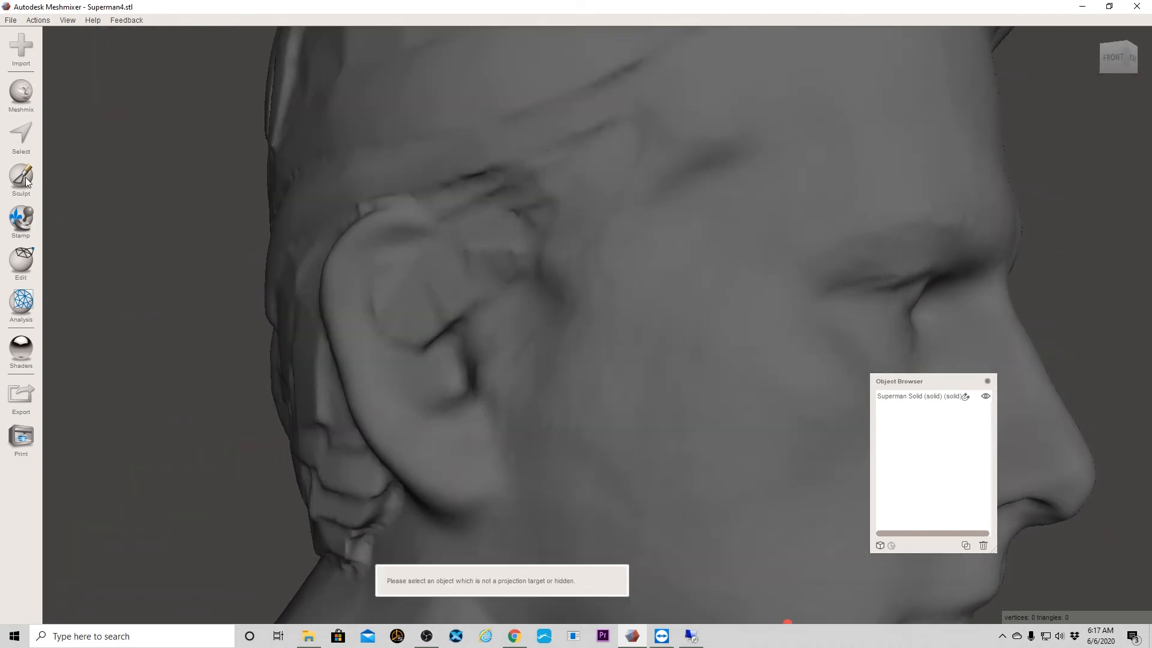
{"action": "left_click", "coordinate": [920, 396]}
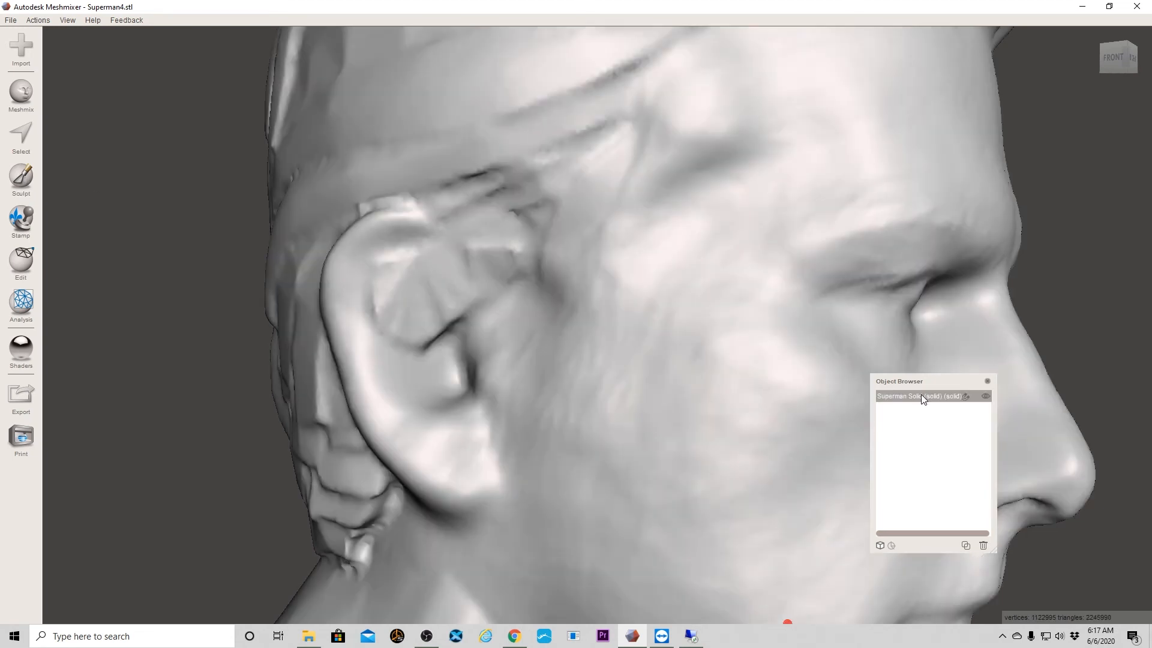
{"action": "left_click", "coordinate": [21, 177]}
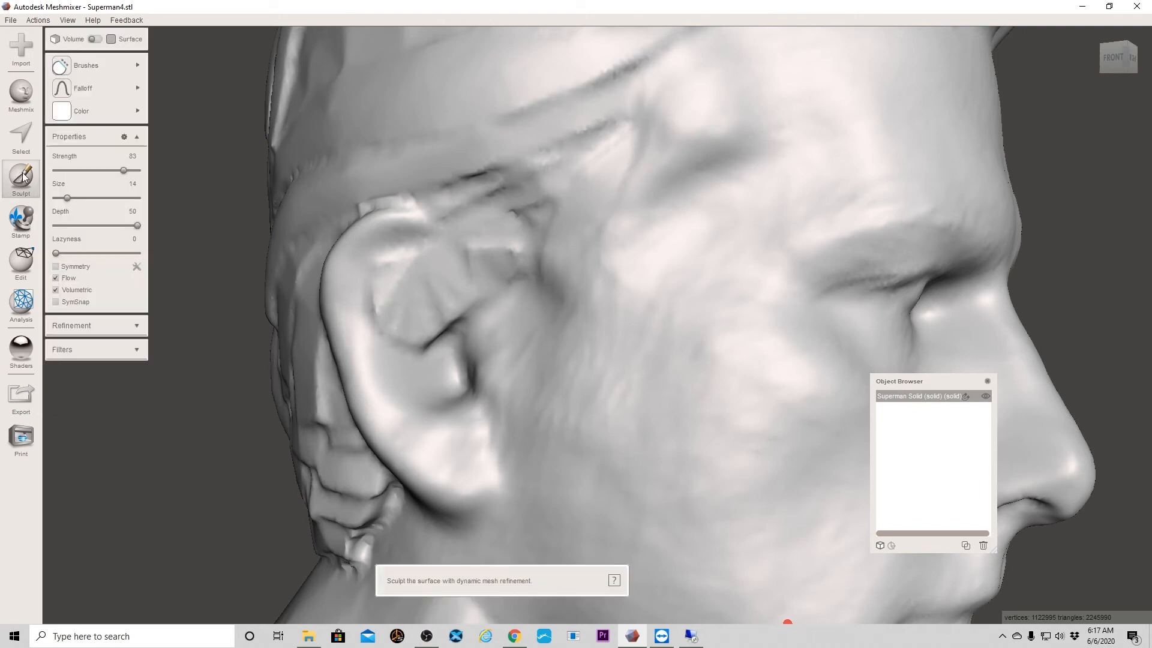
{"action": "mouse_move", "coordinate": [93, 72]}
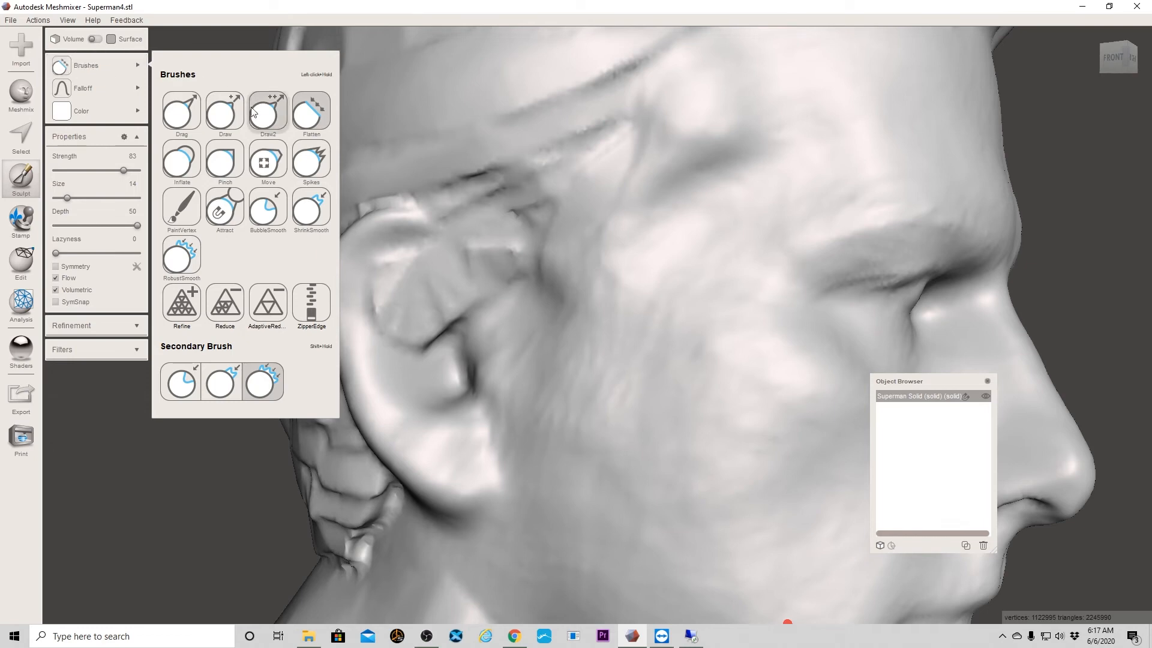
{"action": "left_click", "coordinate": [275, 120]}
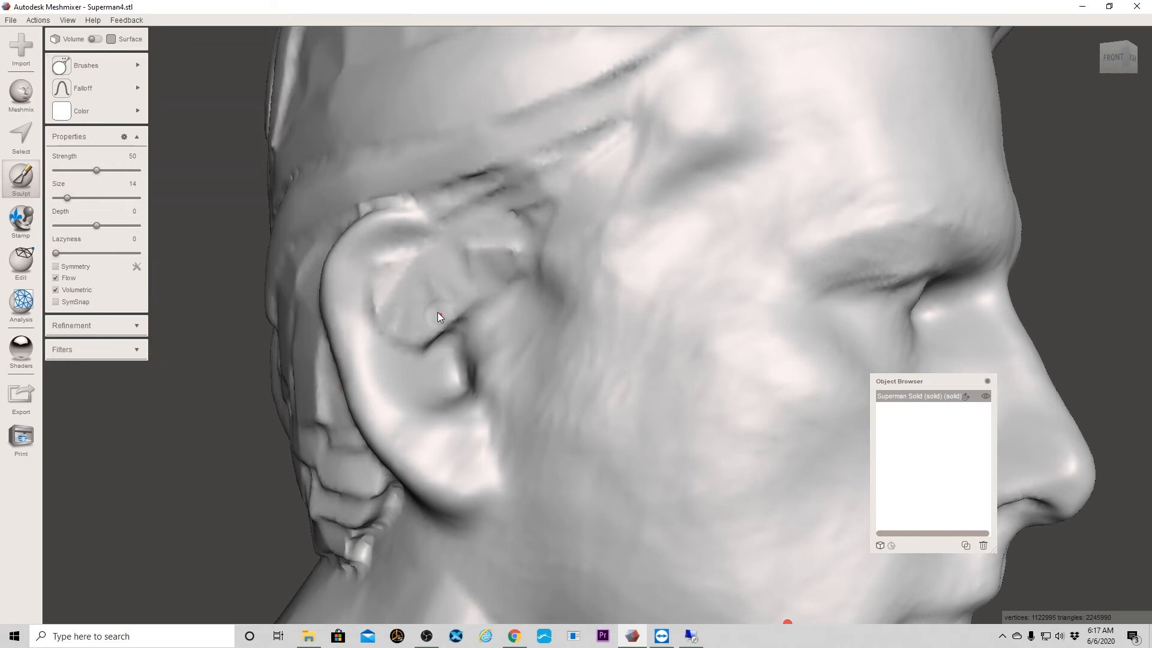
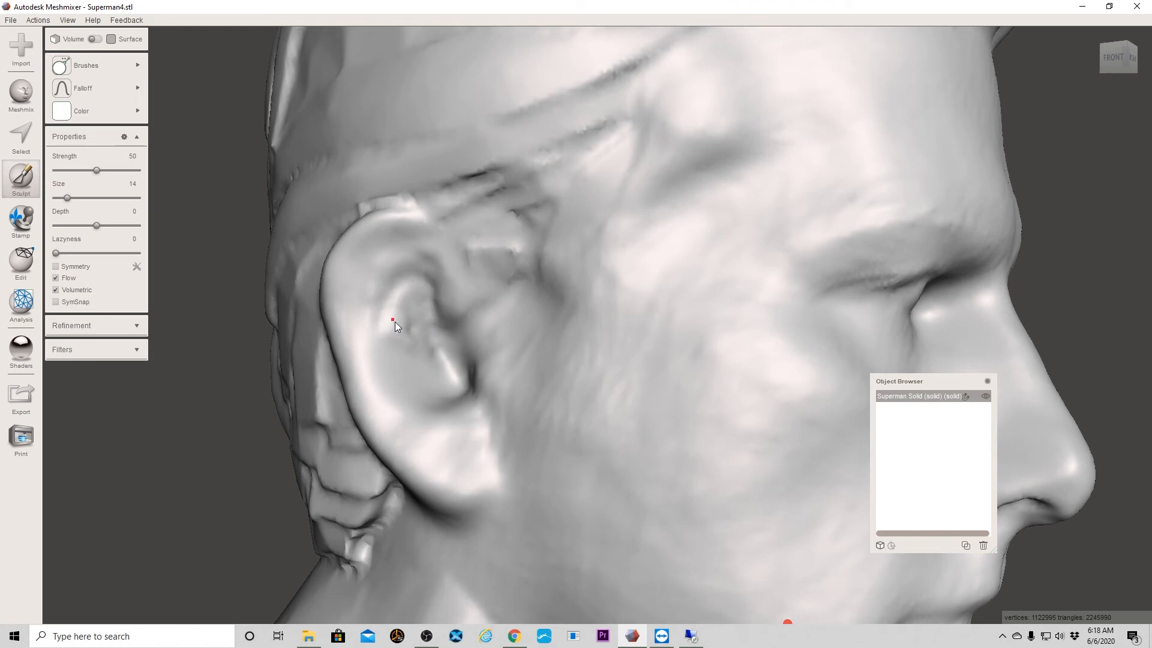
Set the sculpt brush size to 12 and build up the upper rim of the ear and its front curve.
{"action": "right_click_drag", "start_coordinate": [604, 337], "coordinate": [522, 354]}
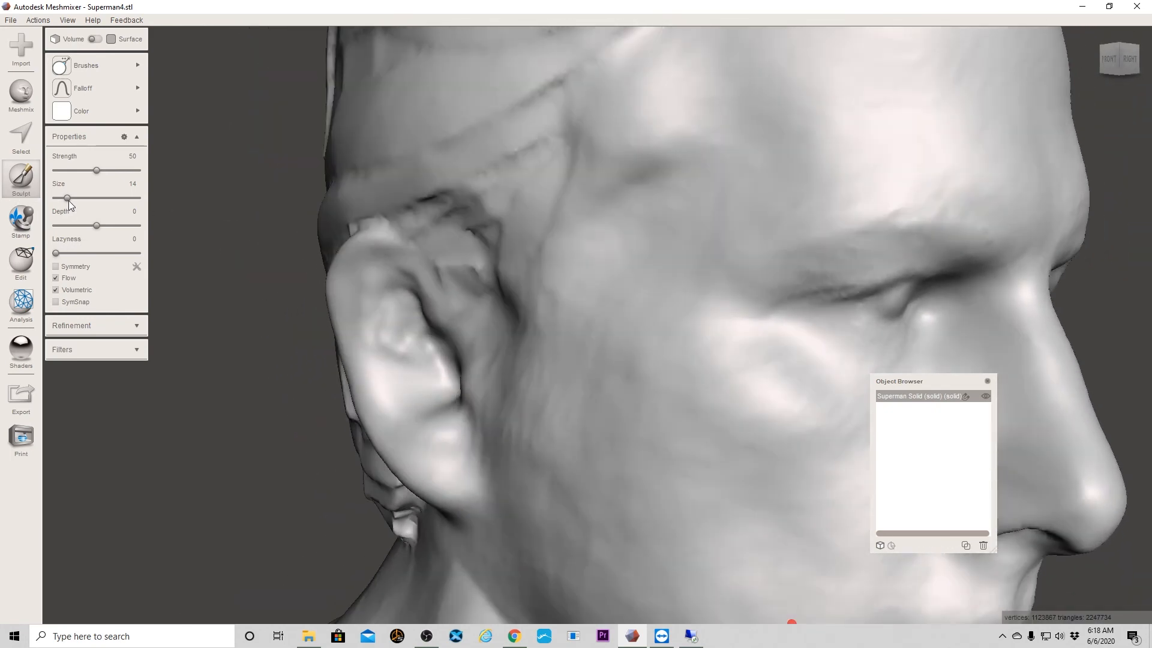
{"action": "left_click_drag", "start_coordinate": [67, 199], "coordinate": [65, 199]}
{"action": "right_click_drag", "start_coordinate": [219, 262], "coordinate": [271, 271]}
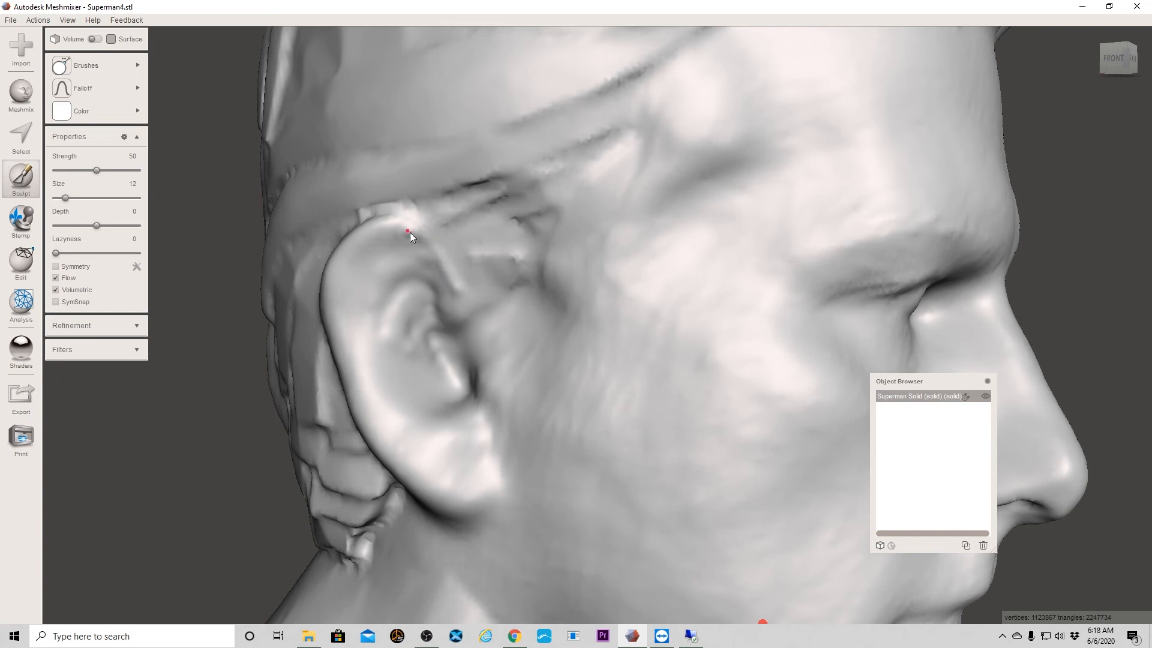
{"action": "left_click_drag", "start_coordinate": [451, 291], "coordinate": [468, 296]}
{"action": "left_click_drag", "start_coordinate": [453, 294], "coordinate": [455, 304]}
{"action": "mouse_move", "coordinate": [455, 304]}
{"action": "right_mouse_down"}
{"action": "mouse_move", "coordinate": [427, 317]}
{"action": "mouse_move", "coordinate": [446, 304]}
{"action": "mouse_move", "coordinate": [379, 212]}
{"action": "right_mouse_up"}
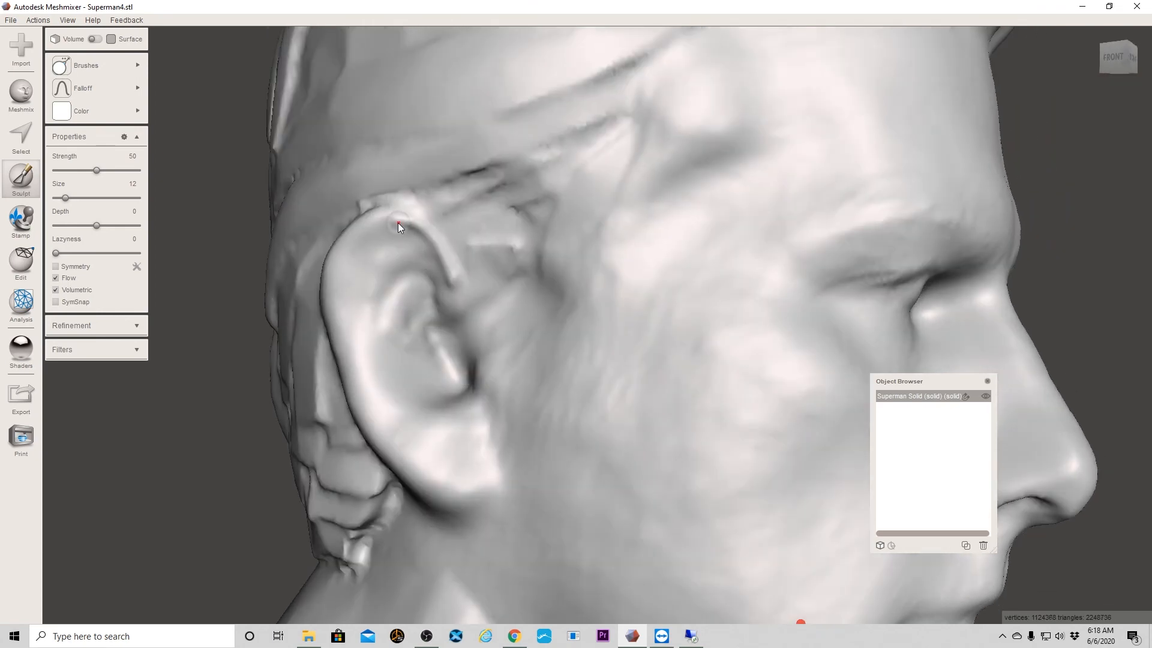
{"action": "left_click_drag", "start_coordinate": [398, 226], "coordinate": [381, 222]}
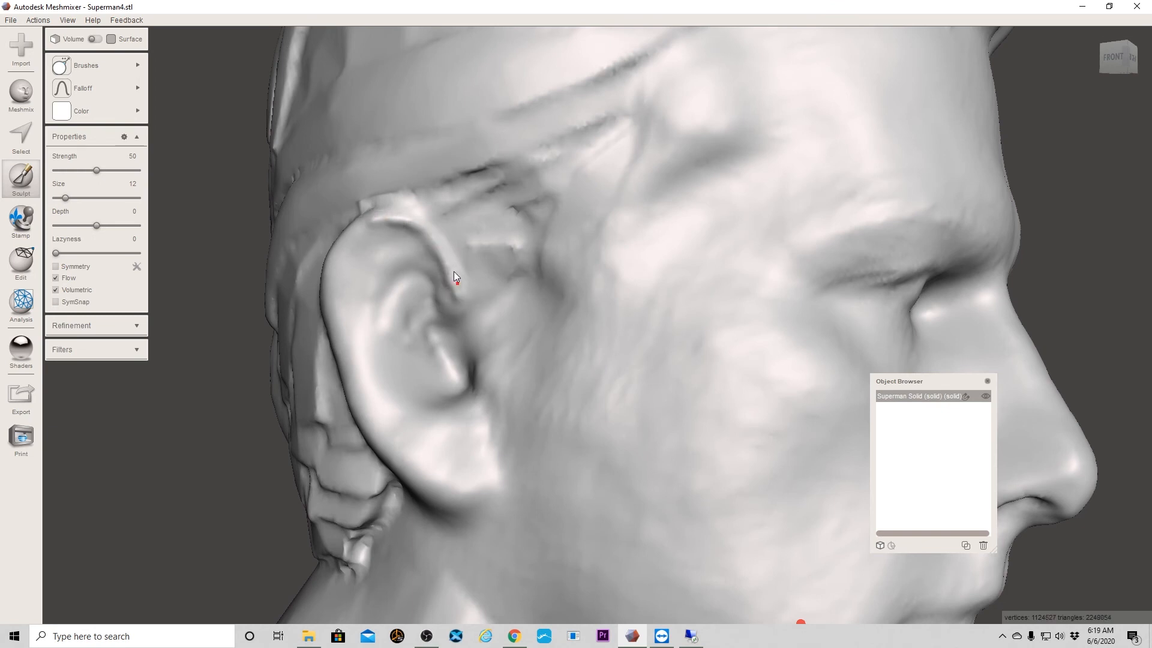
{"action": "left_click_drag", "start_coordinate": [407, 220], "coordinate": [364, 218]}
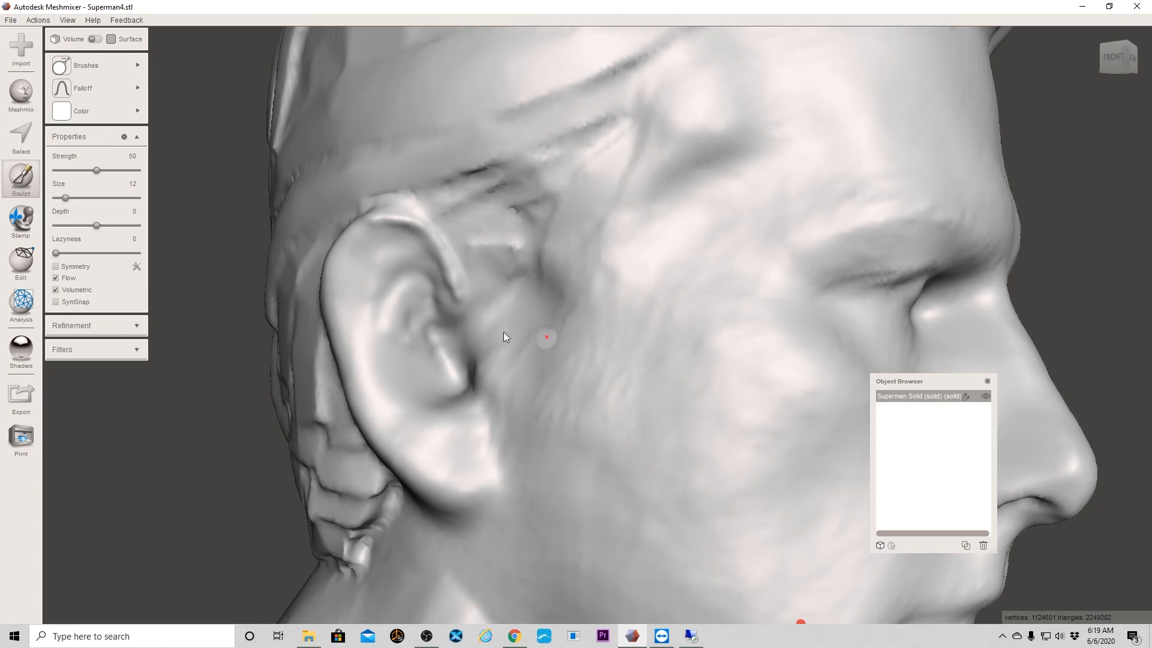
Refine the inner edge of the ear's upper rim with a short sculpting stroke.
{"action": "mouse_move", "coordinate": [503, 332]}
{"action": "right_mouse_down"}
{"action": "mouse_move", "coordinate": [447, 361]}
{"action": "mouse_move", "coordinate": [565, 304]}
{"action": "mouse_move", "coordinate": [524, 331]}
{"action": "mouse_move", "coordinate": [503, 283]}
{"action": "right_mouse_up"}
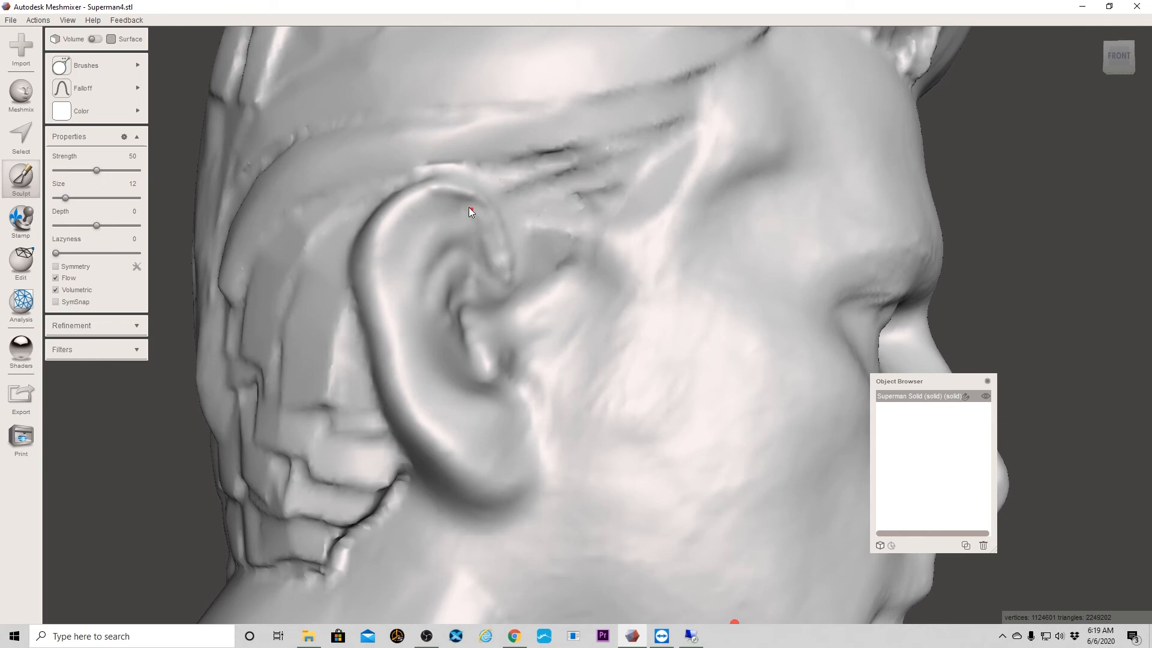
{"action": "left_click_drag", "start_coordinate": [412, 211], "coordinate": [408, 214]}
Inspect the whole bust from the front, the chest emblem and the back of the head for areas lacking detail.
{"action": "mouse_move", "coordinate": [578, 298]}
{"action": "right_mouse_down"}
{"action": "mouse_move", "coordinate": [498, 322]}
{"action": "mouse_move", "coordinate": [530, 304]}
{"action": "mouse_move", "coordinate": [574, 313]}
{"action": "mouse_move", "coordinate": [579, 362]}
{"action": "mouse_move", "coordinate": [486, 371]}
{"action": "mouse_move", "coordinate": [546, 317]}
{"action": "mouse_move", "coordinate": [303, 325]}
{"action": "mouse_move", "coordinate": [364, 315]}
{"action": "mouse_move", "coordinate": [447, 333]}
{"action": "right_mouse_up"}
{"action": "scroll", "coordinate": [433, 329], "scroll_direction": "down", "scroll_amount": 10}
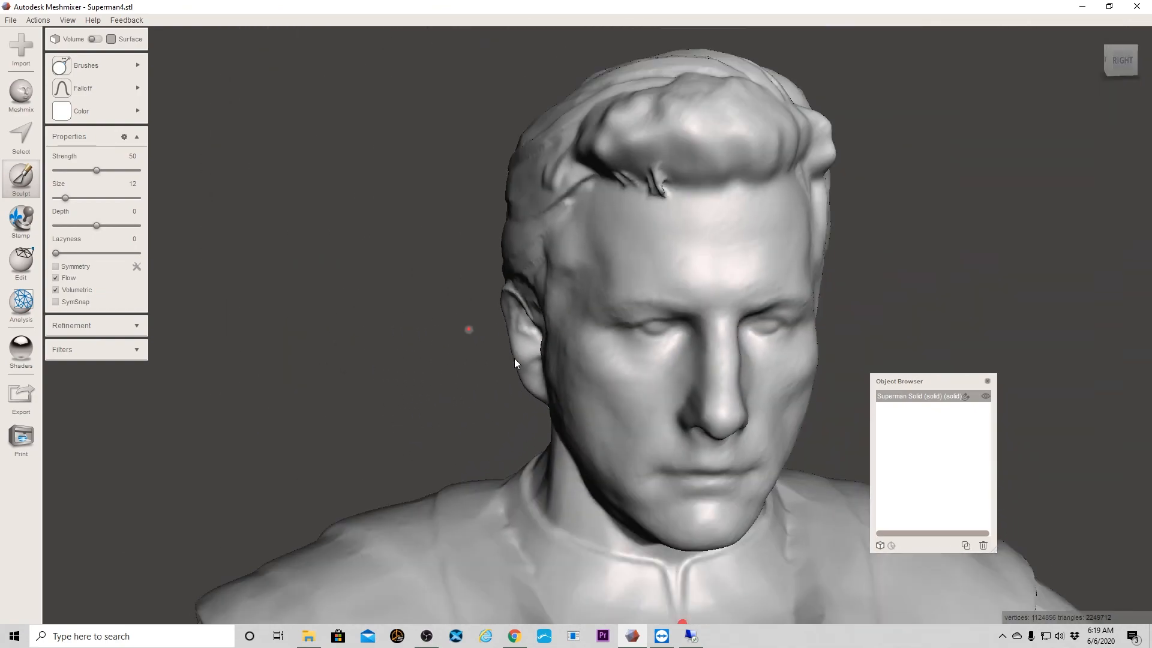
{"action": "right_click_drag", "start_coordinate": [571, 361], "coordinate": [617, 372]}
{"action": "middle_click_drag", "start_coordinate": [618, 375], "coordinate": [606, 283]}
{"action": "scroll", "coordinate": [586, 280], "scroll_direction": "up", "scroll_amount": 4}
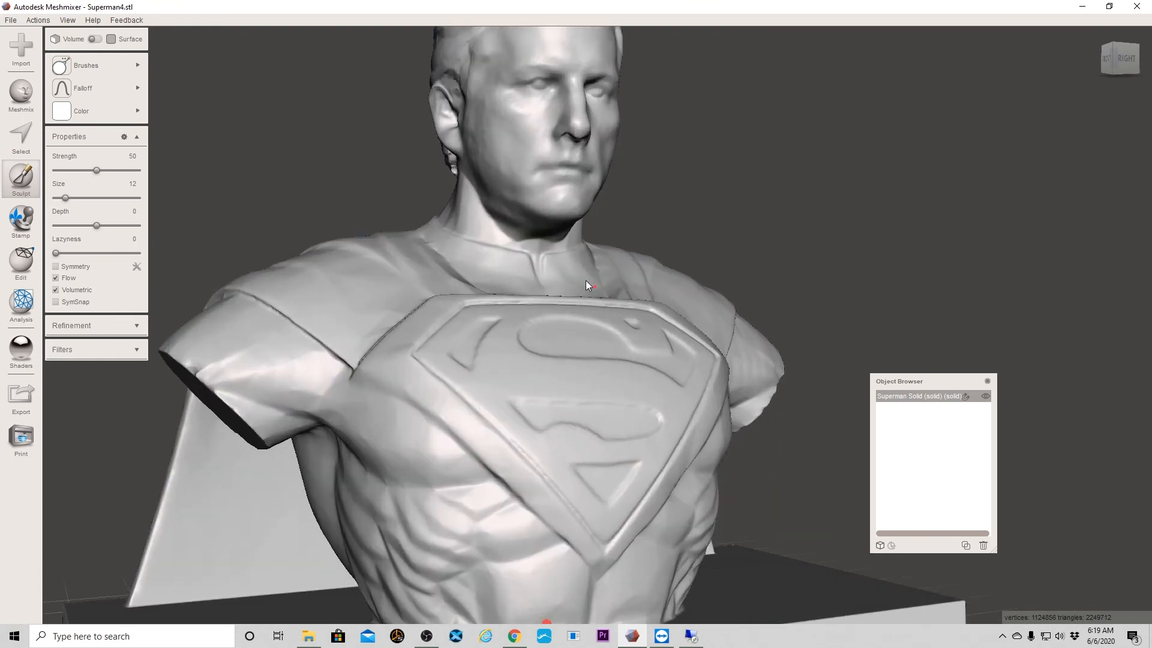
{"action": "scroll", "coordinate": [555, 250], "scroll_direction": "down", "scroll_amount": 4}
{"action": "right_click_drag", "start_coordinate": [555, 251], "coordinate": [845, 387]}
{"action": "scroll", "coordinate": [834, 369], "scroll_direction": "up", "scroll_amount": 6}
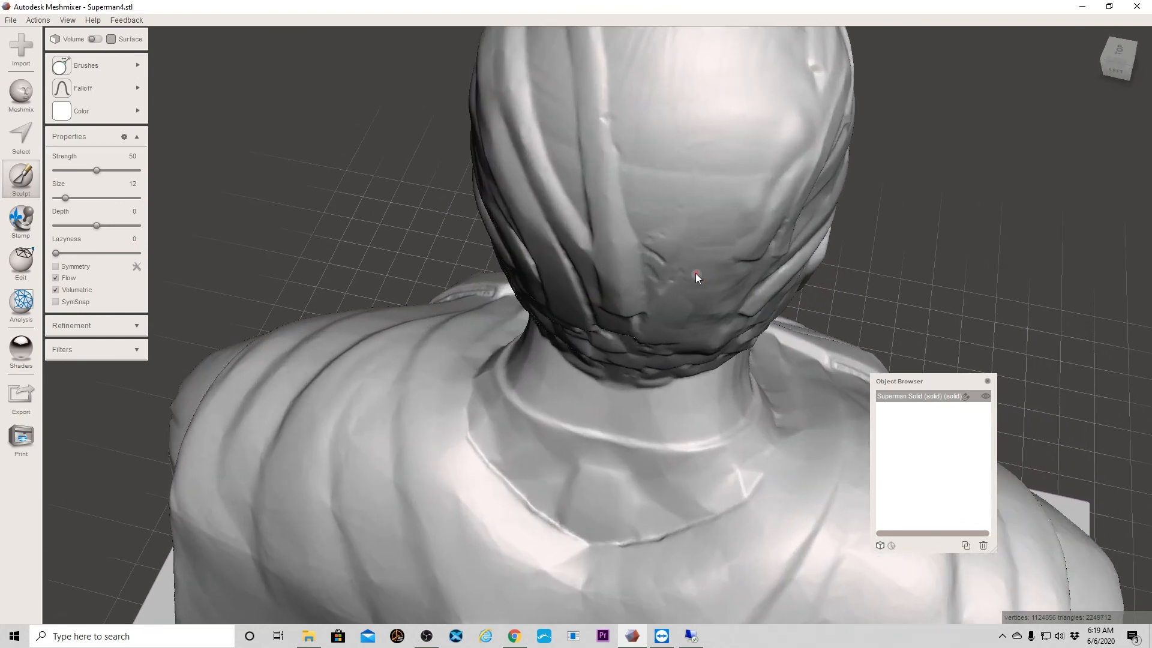
Sculpt a hair strand down the smooth back of the head, raising the brush depth to 19.
{"action": "right_click_drag", "start_coordinate": [696, 270], "coordinate": [683, 371]}
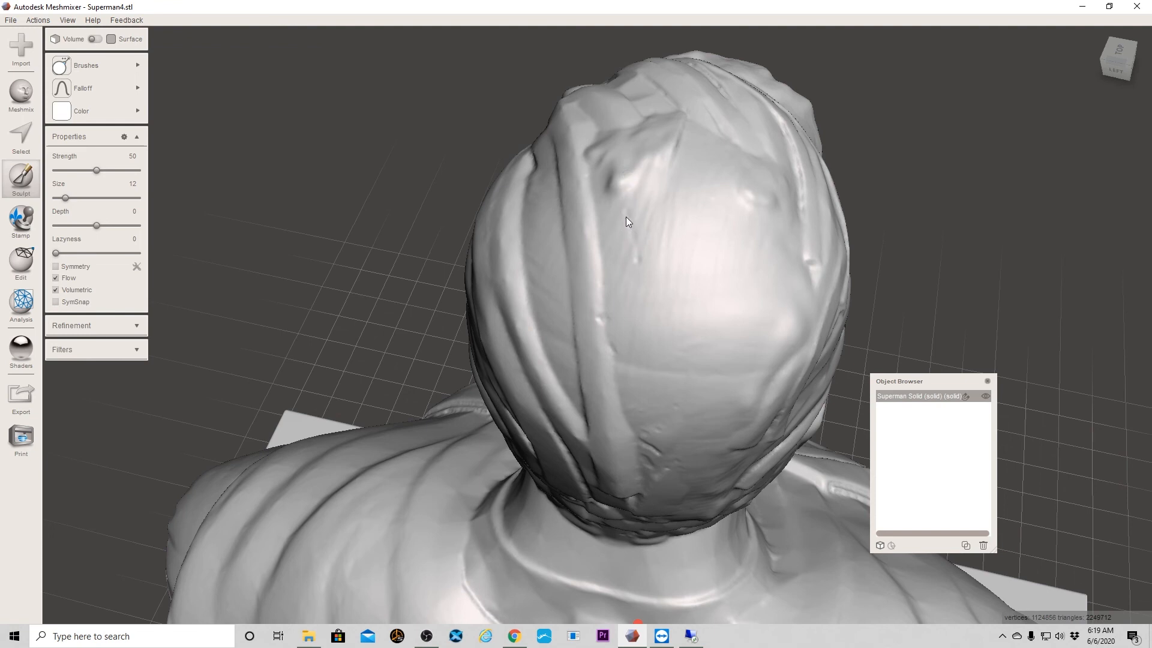
{"action": "left_click_drag", "start_coordinate": [625, 217], "coordinate": [637, 257]}
{"action": "left_click_drag", "start_coordinate": [111, 226], "coordinate": [113, 225]}
{"action": "left_click_drag", "start_coordinate": [635, 336], "coordinate": [639, 347]}
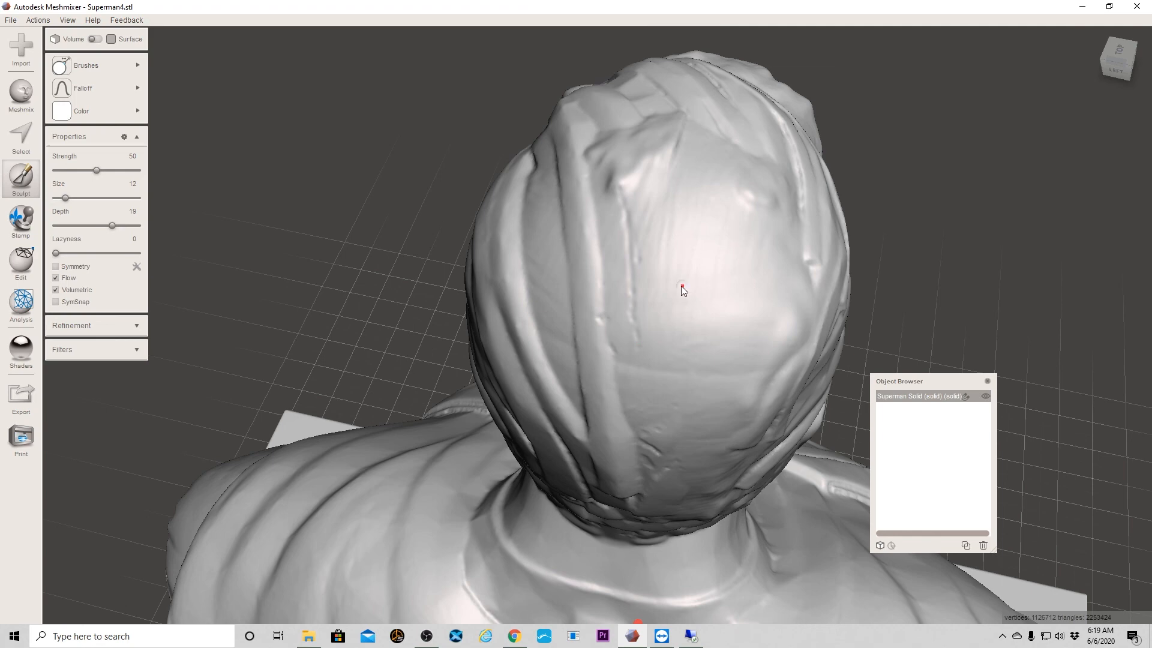
Strengthen the new strand on the back of the head and add another strand beside the existing locks.
{"action": "right_click_drag", "start_coordinate": [646, 295], "coordinate": [681, 198]}
{"action": "scroll", "coordinate": [637, 261], "scroll_direction": "up", "scroll_amount": 2}
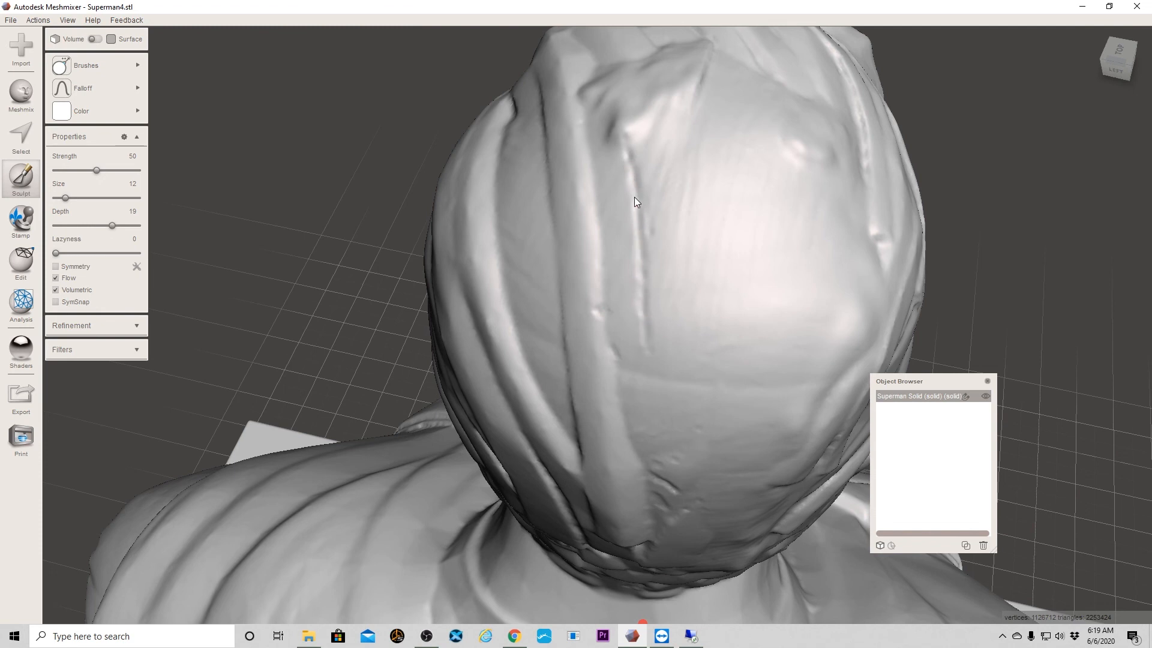
{"action": "left_click_drag", "start_coordinate": [623, 147], "coordinate": [627, 174]}
{"action": "left_click_drag", "start_coordinate": [523, 133], "coordinate": [526, 176]}
Set the sculpt brush size to 20 and build up wider hair strands along the smooth back of the head.
{"action": "mouse_move", "coordinate": [65, 199]}
{"action": "left_mouse_down"}
{"action": "mouse_move", "coordinate": [84, 198]}
{"action": "mouse_move", "coordinate": [73, 200]}
{"action": "left_mouse_up"}
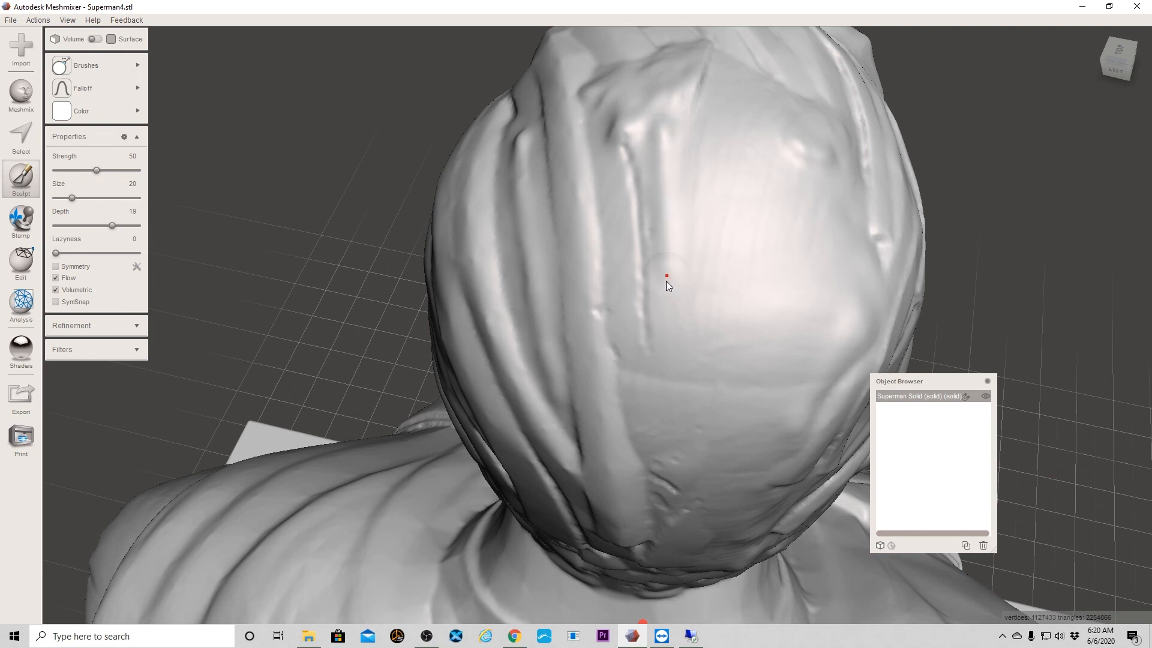
{"action": "left_click", "coordinate": [622, 139]}
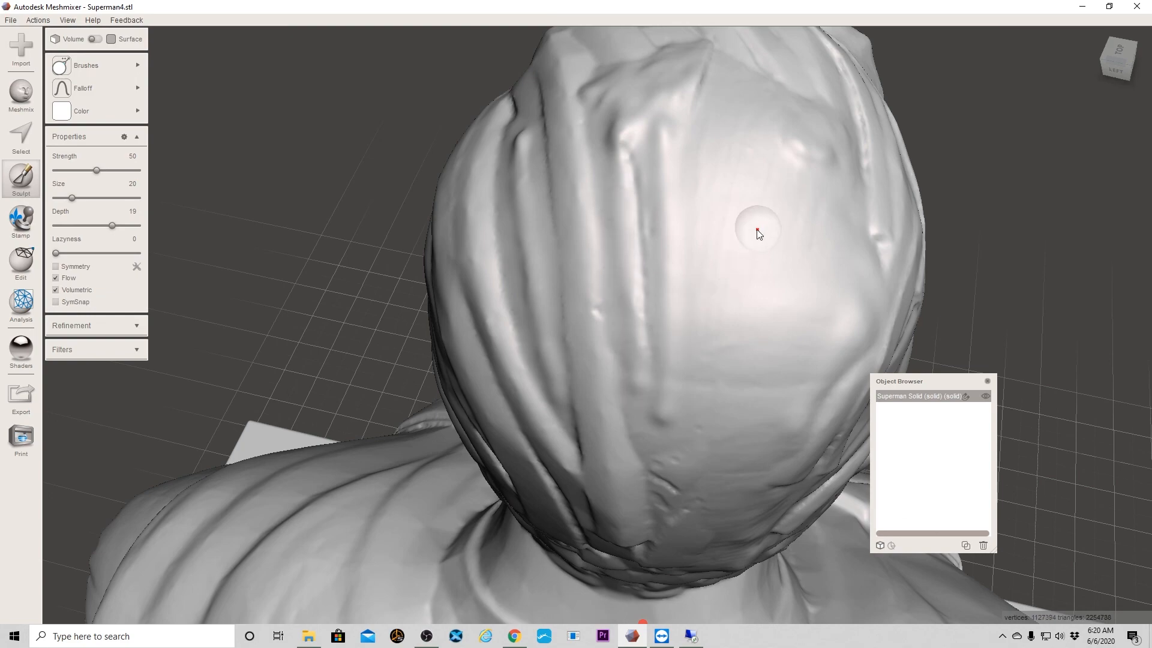
{"action": "right_click_drag", "start_coordinate": [757, 229], "coordinate": [770, 297]}
{"action": "scroll", "coordinate": [590, 349], "scroll_direction": "down", "scroll_amount": 5}
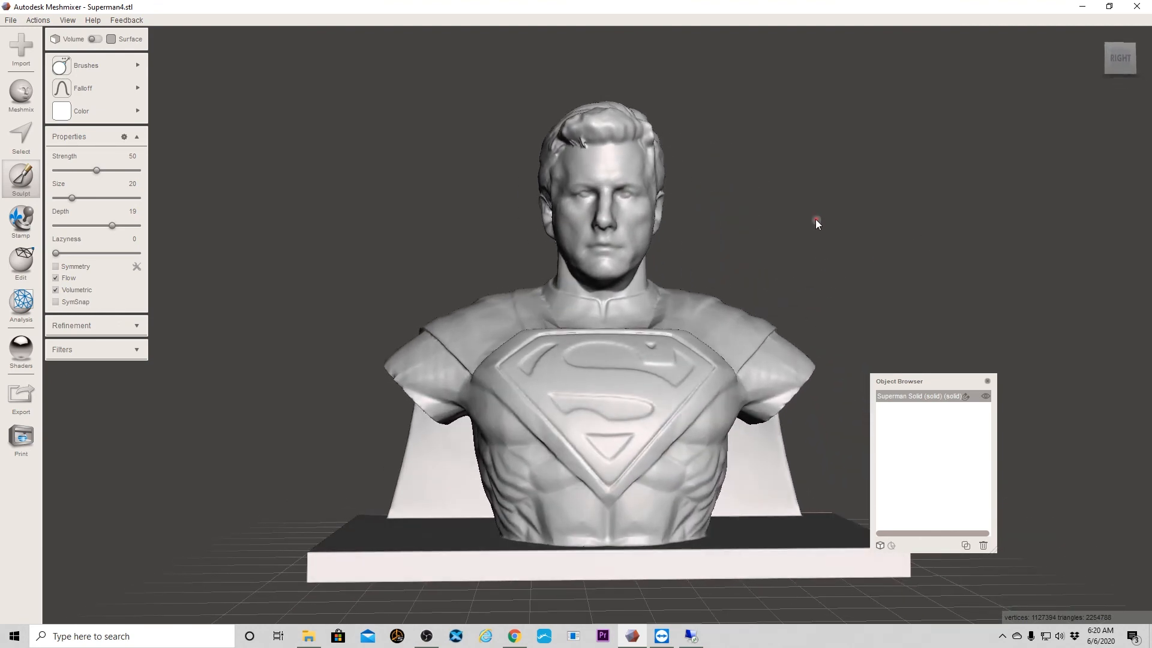
{"action": "left_click", "coordinate": [84, 111]}
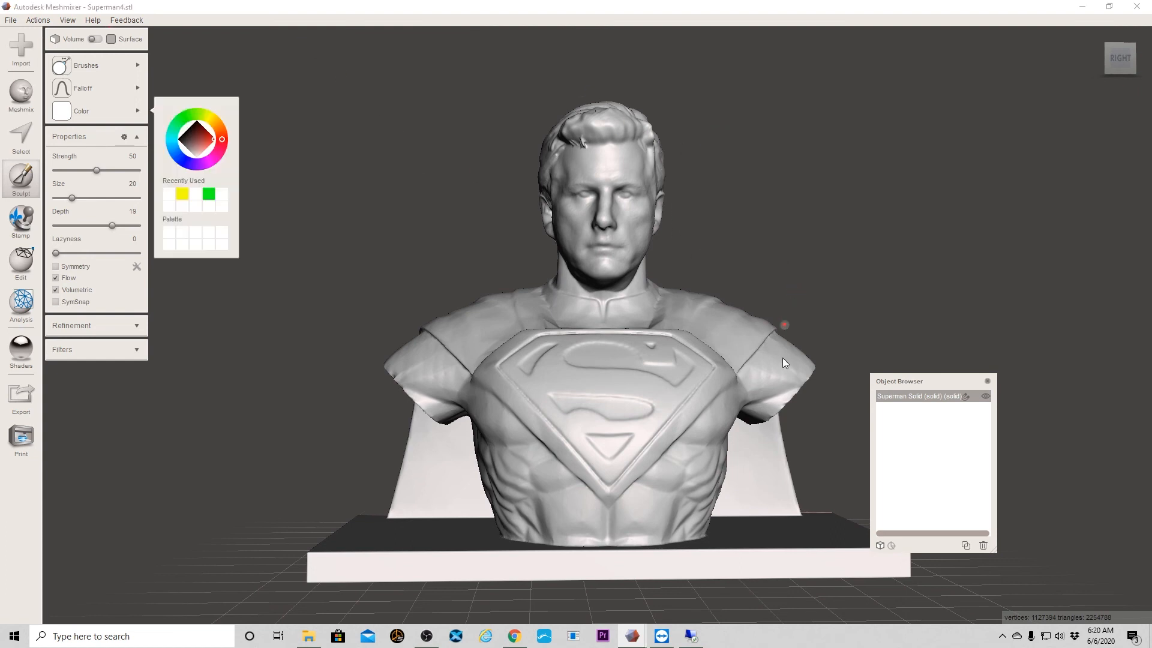
{"action": "left_click", "coordinate": [930, 399]}
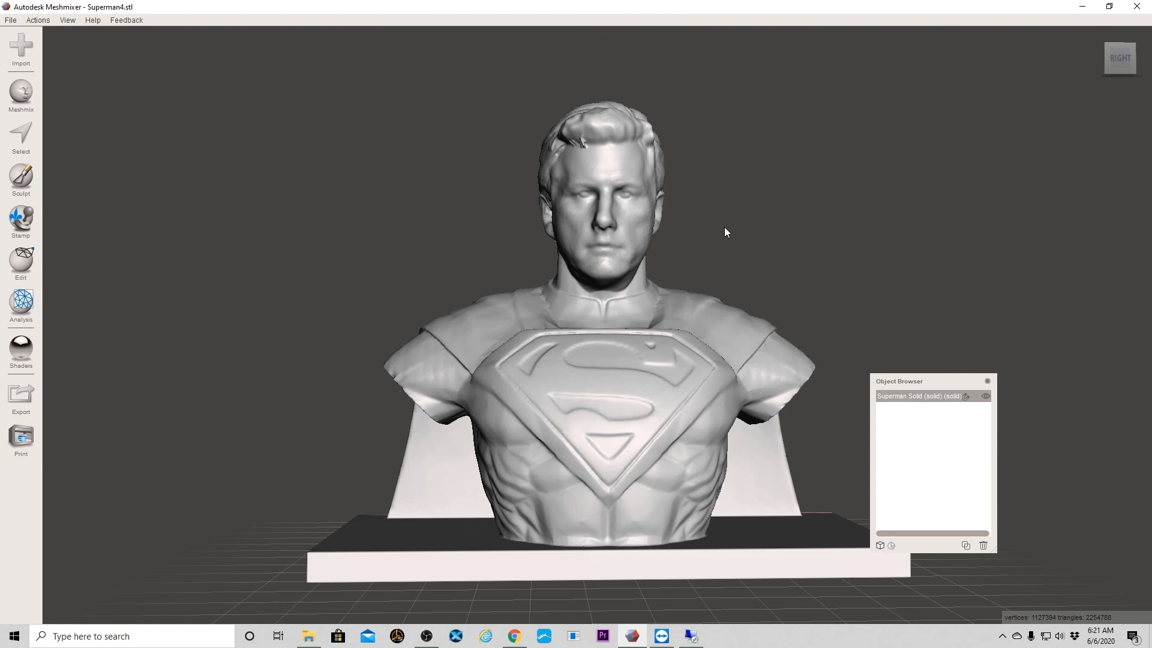
Export the finished bust as a binary STL named Go_make_3d in the head3d.obj folder.
{"action": "left_click", "coordinate": [10, 20]}
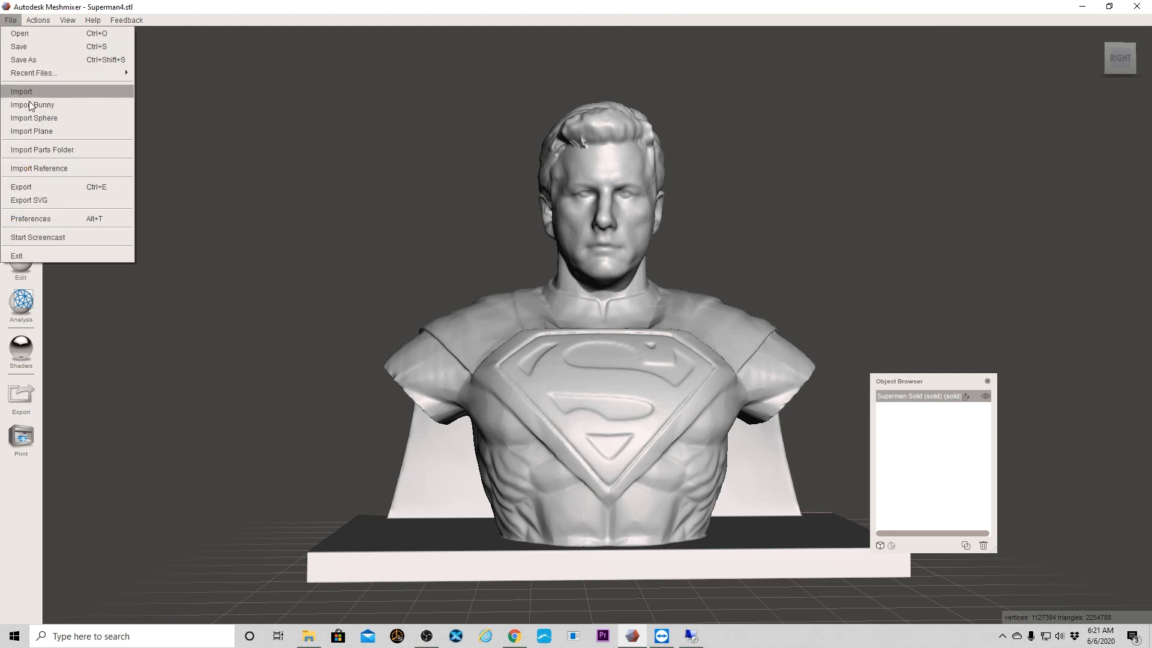
{"action": "left_click", "coordinate": [23, 189]}
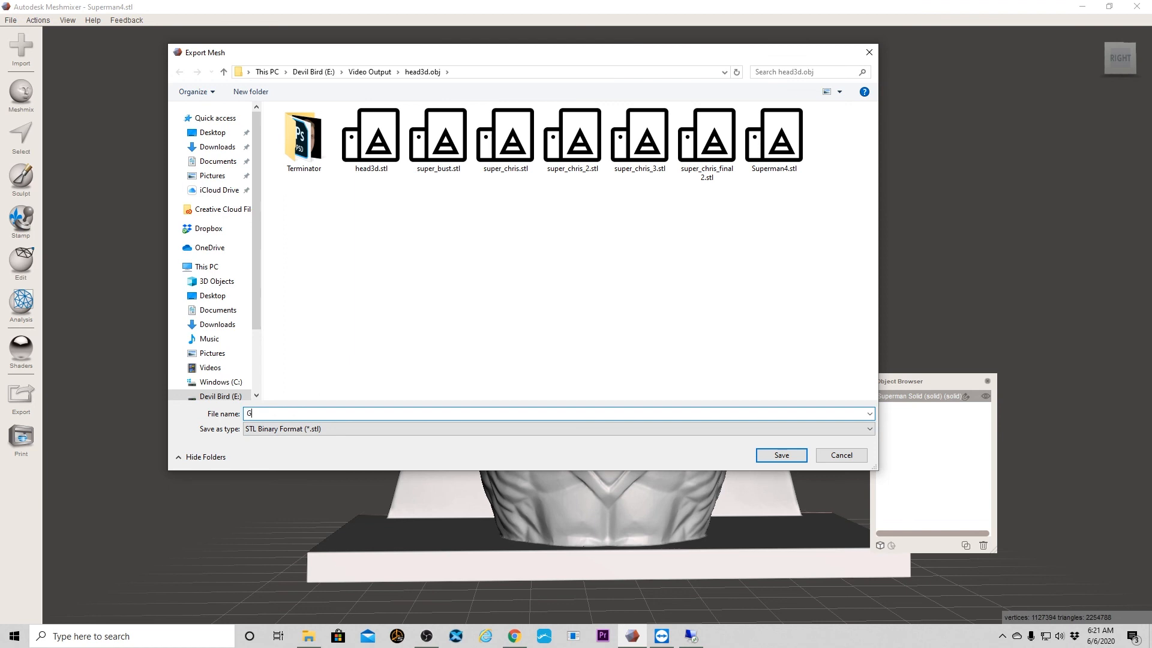
{"action": "type", "text": "go_make_3d"}
{"action": "left_click", "coordinate": [773, 454]}
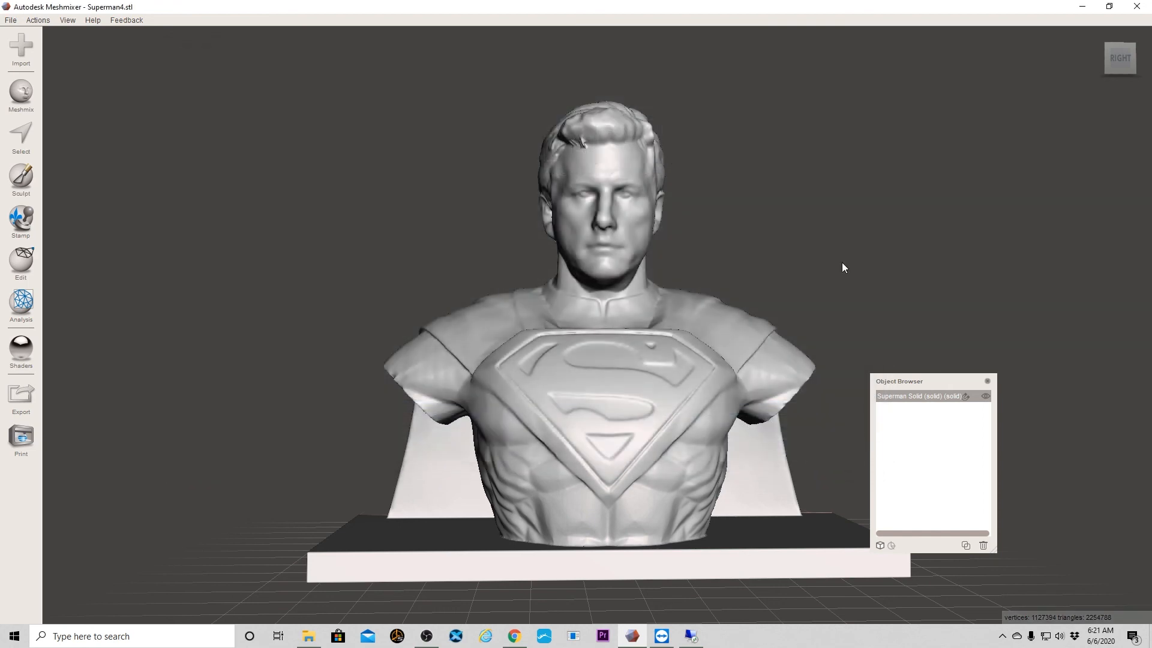